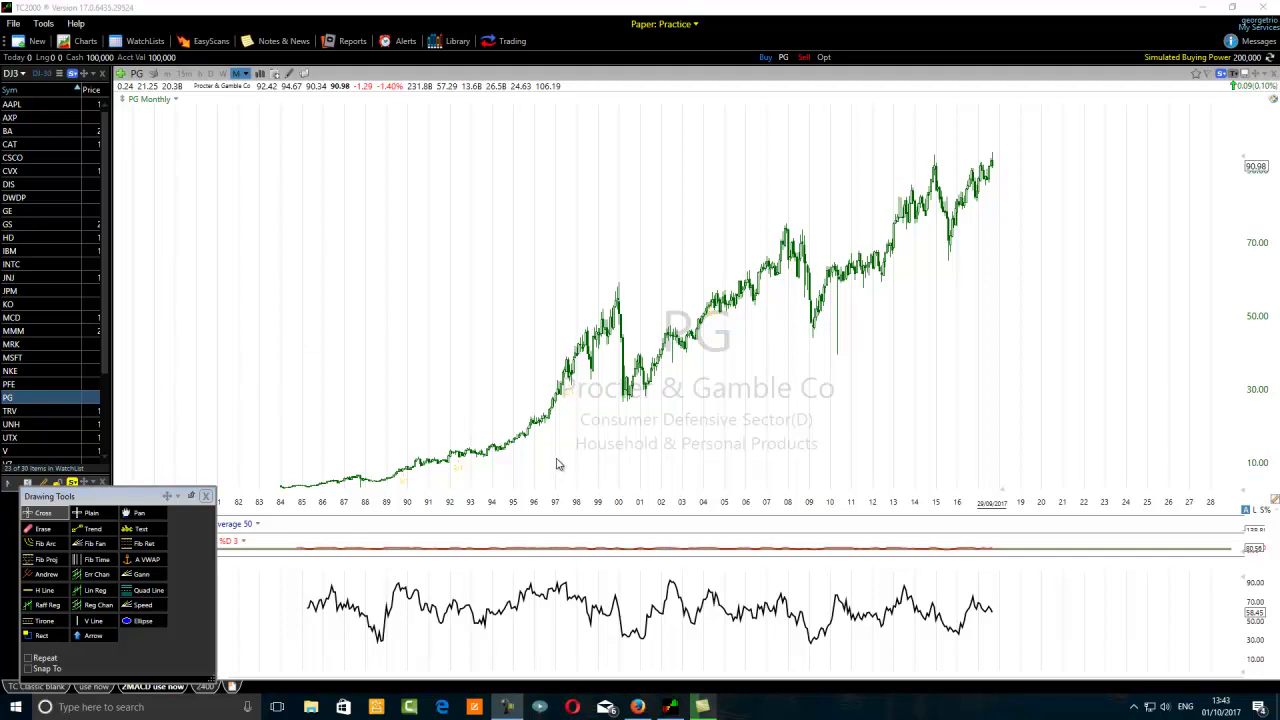
Step: Draw two parallel, nearly vertical trend lines in the empty area above the price at about 1992 and 1993
{"action": "left_click", "coordinate": [90, 528]}
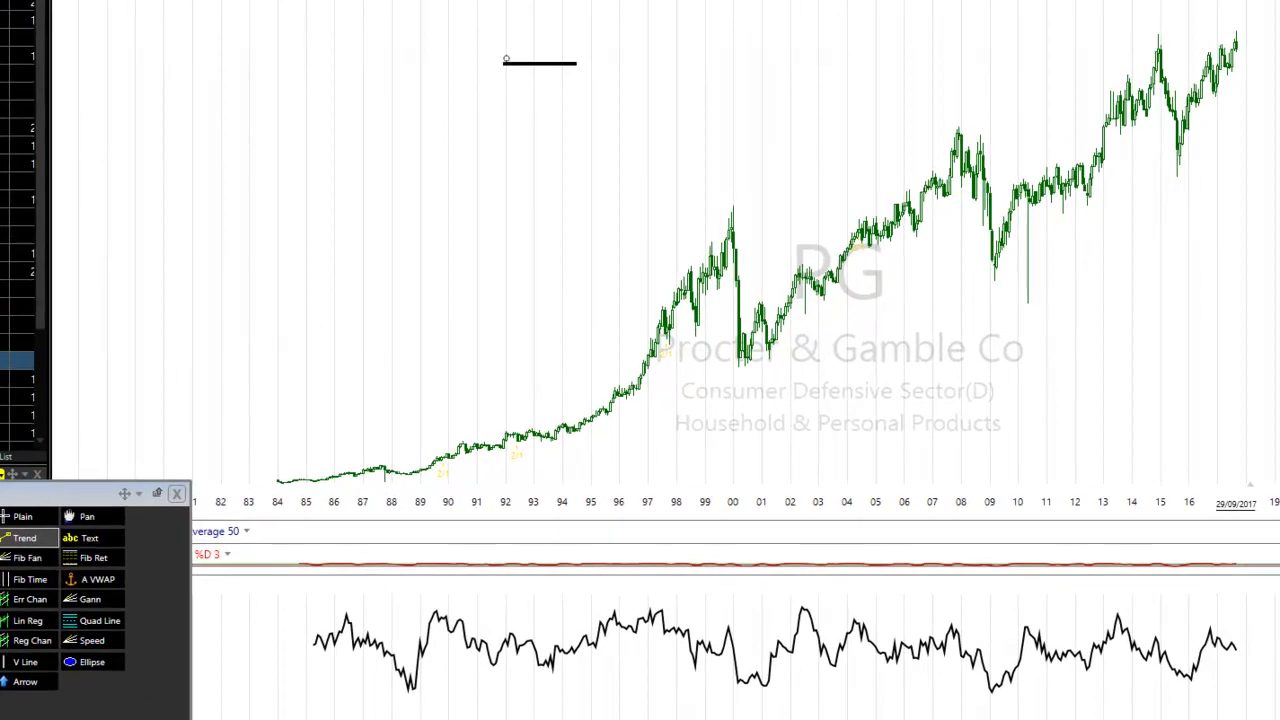
{"action": "left_click_drag", "start_coordinate": [452, 174], "coordinate": [454, 204]}
{"action": "left_click_drag", "start_coordinate": [512, 101], "coordinate": [505, 238]}
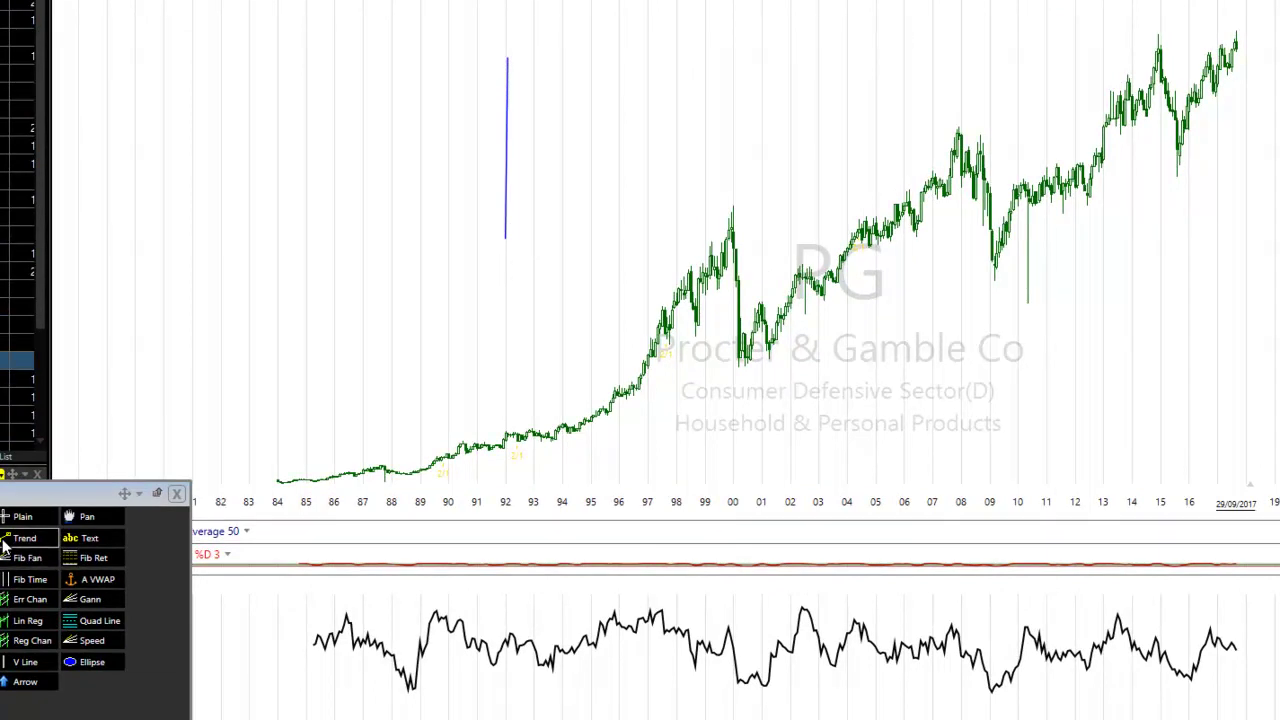
{"action": "left_click_drag", "start_coordinate": [538, 58], "coordinate": [536, 242]}
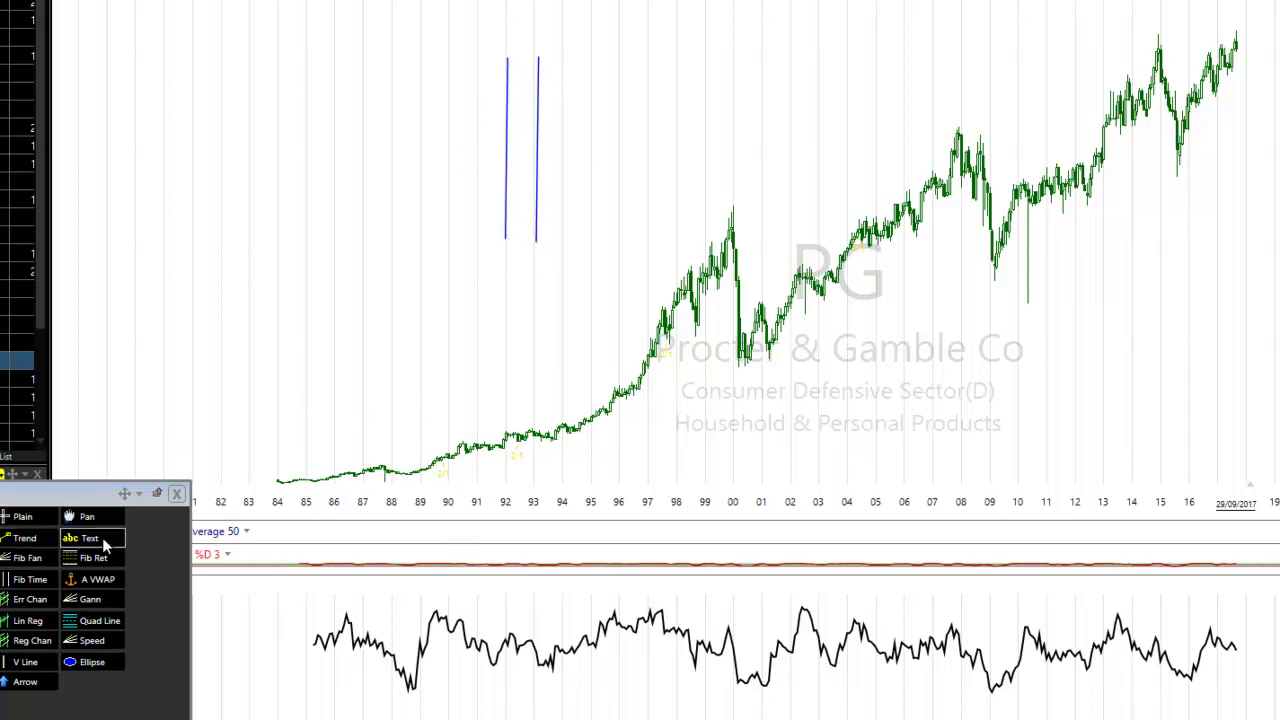
Step: Mark the 2000 price peak and the low that follows it with green ellipses above and below the bars
{"action": "left_click", "coordinate": [24, 538]}
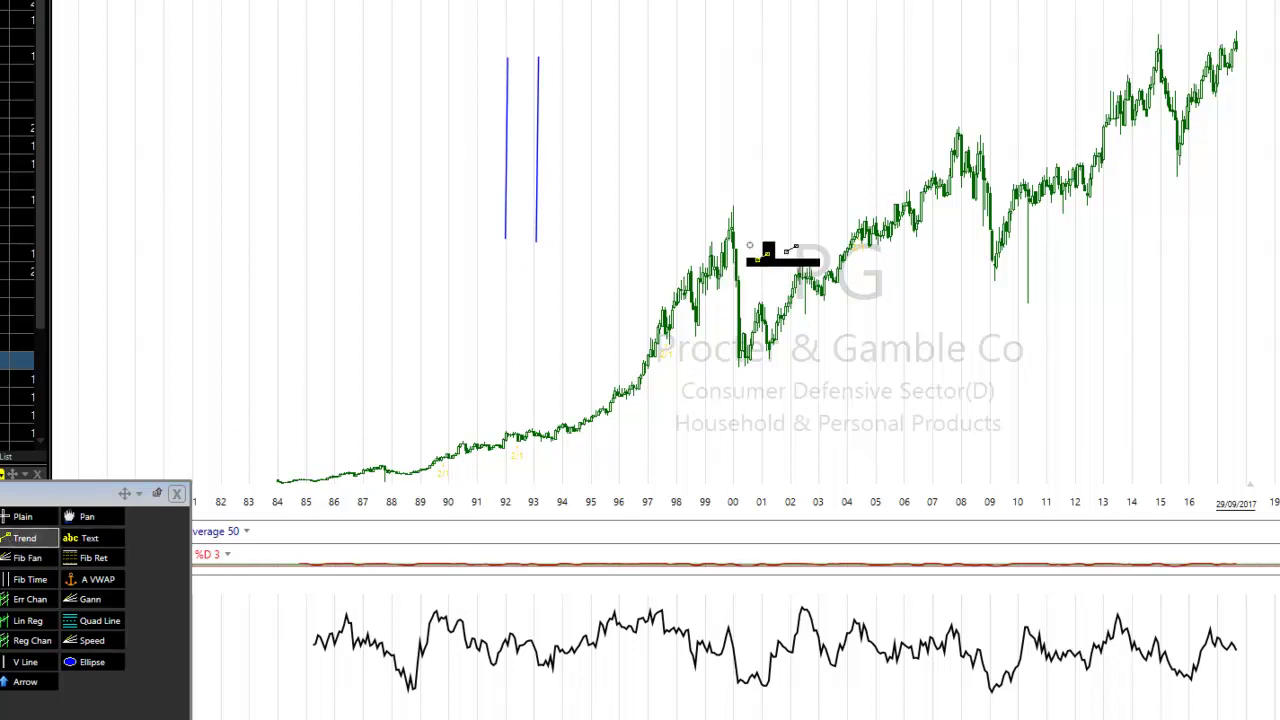
{"action": "left_click", "coordinate": [92, 662]}
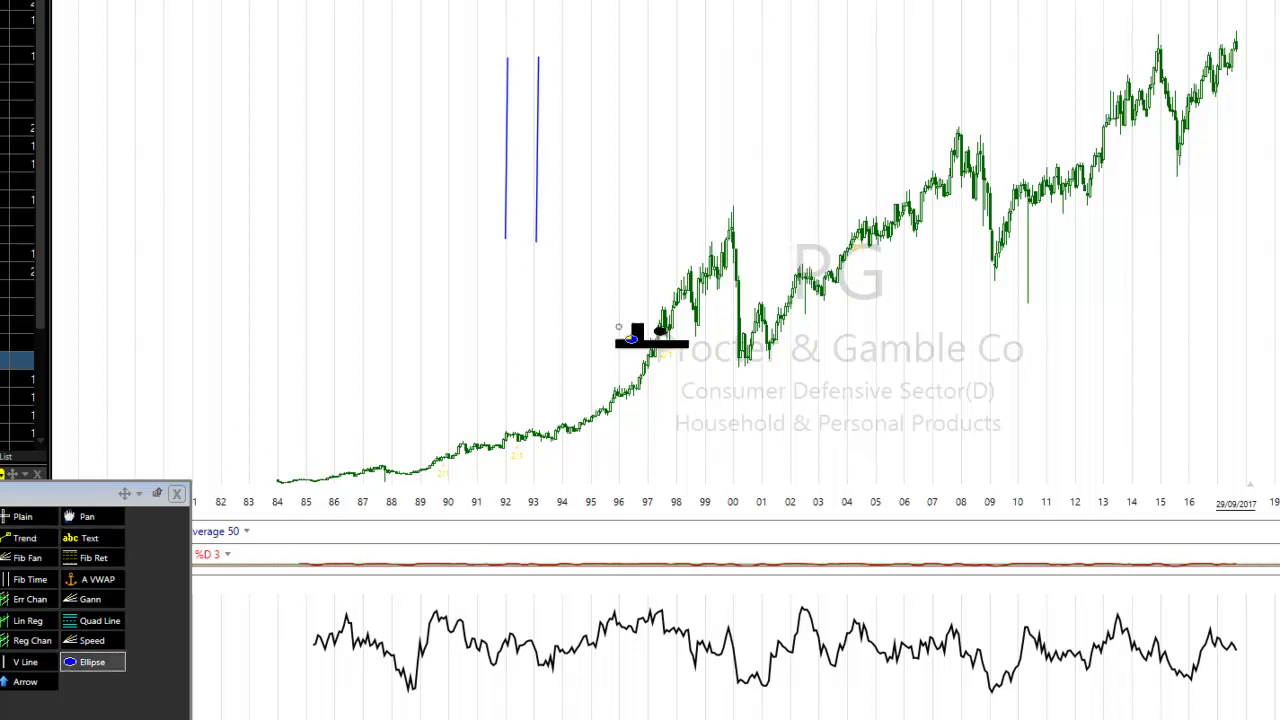
{"action": "left_click_drag", "start_coordinate": [752, 186], "coordinate": [723, 220]}
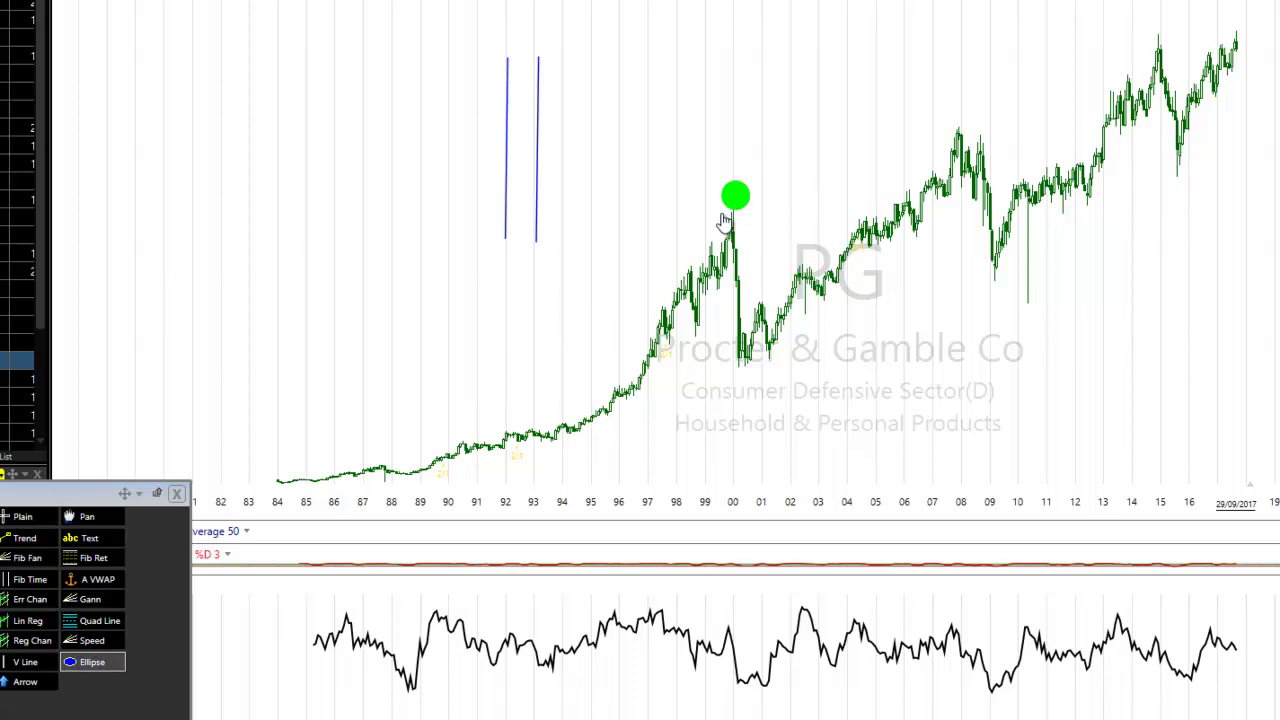
{"action": "left_click", "coordinate": [63, 662]}
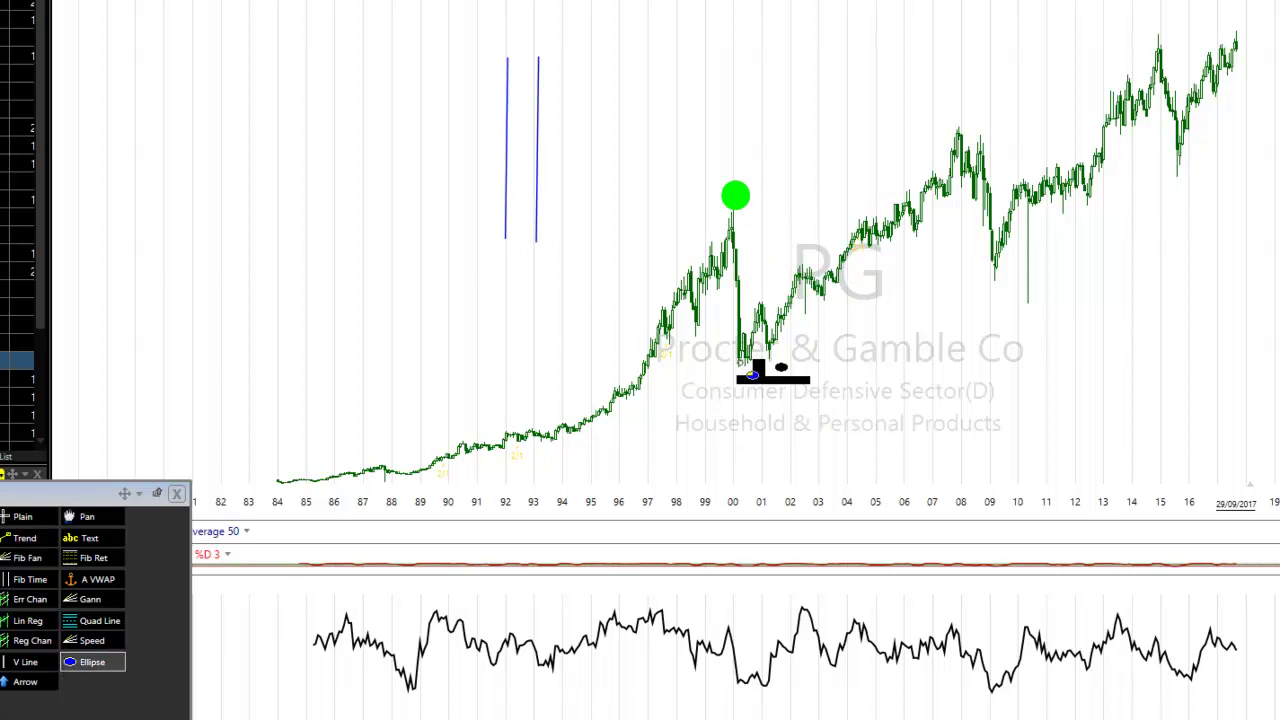
{"action": "left_click_drag", "start_coordinate": [750, 368], "coordinate": [731, 400]}
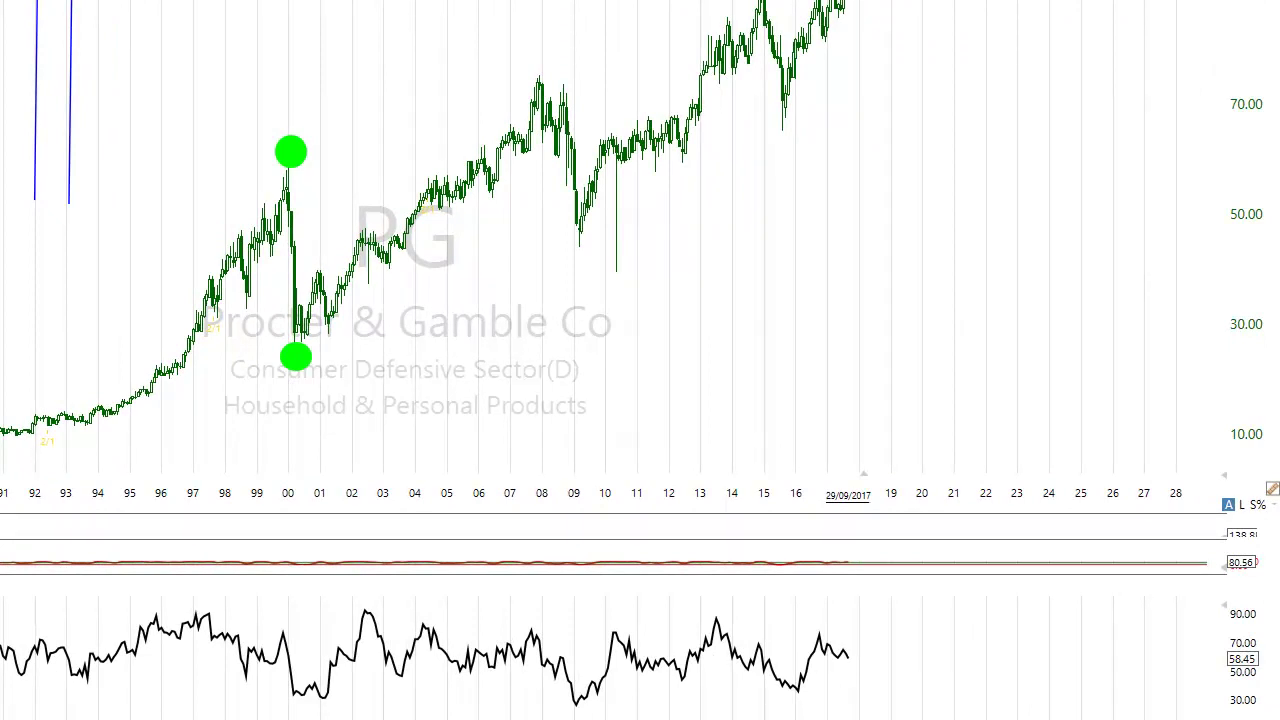
Step: Mark the 2008 peak, the 2009 low and the peak and low of the 2015 decline with green ellipses
{"action": "left_click_drag", "start_coordinate": [566, 63], "coordinate": [553, 88]}
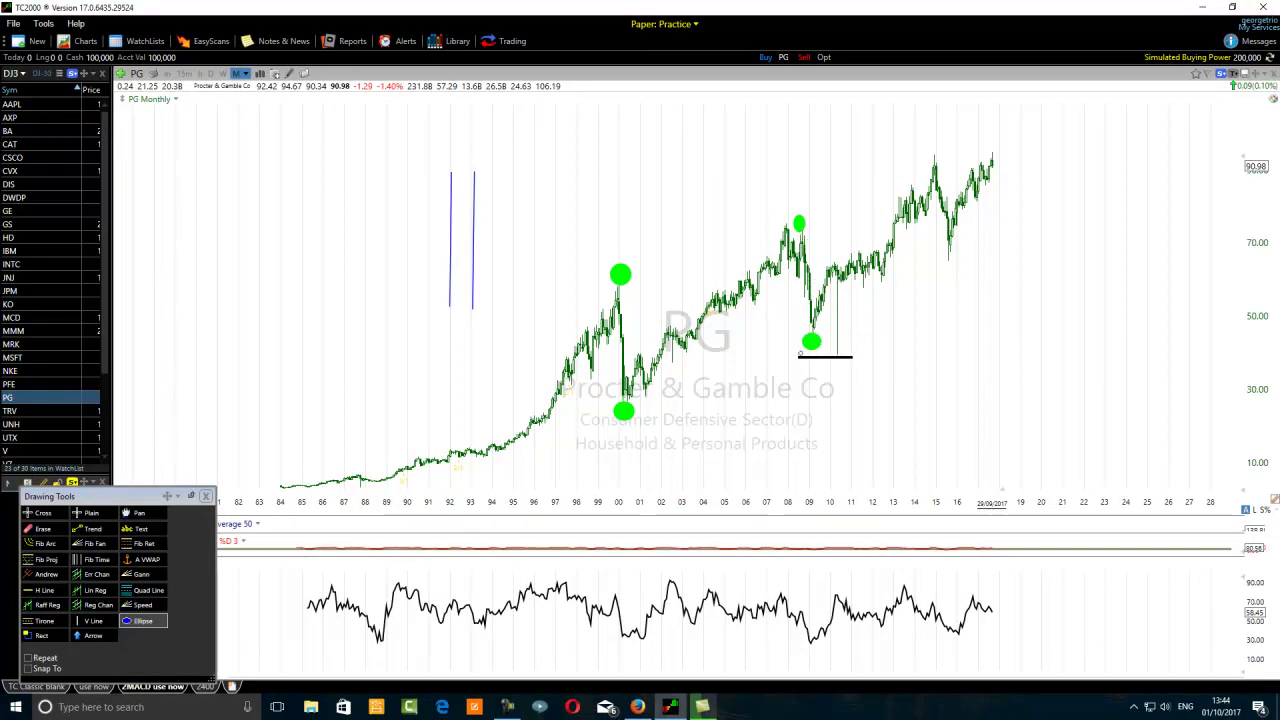
{"action": "left_click", "coordinate": [810, 342]}
{"action": "left_click", "coordinate": [143, 620]}
{"action": "left_click", "coordinate": [932, 152]}
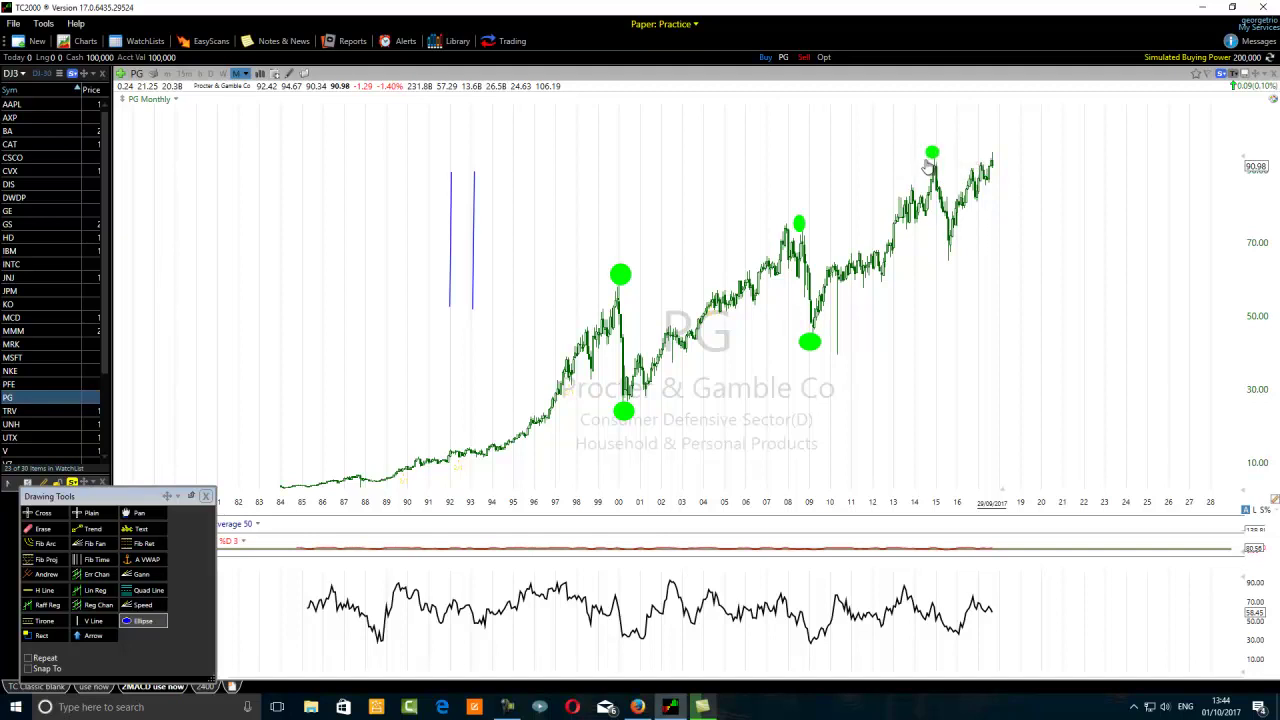
{"action": "left_click", "coordinate": [135, 622]}
{"action": "left_click", "coordinate": [945, 270]}
{"action": "left_click_drag", "start_coordinate": [951, 277], "coordinate": [956, 276]}
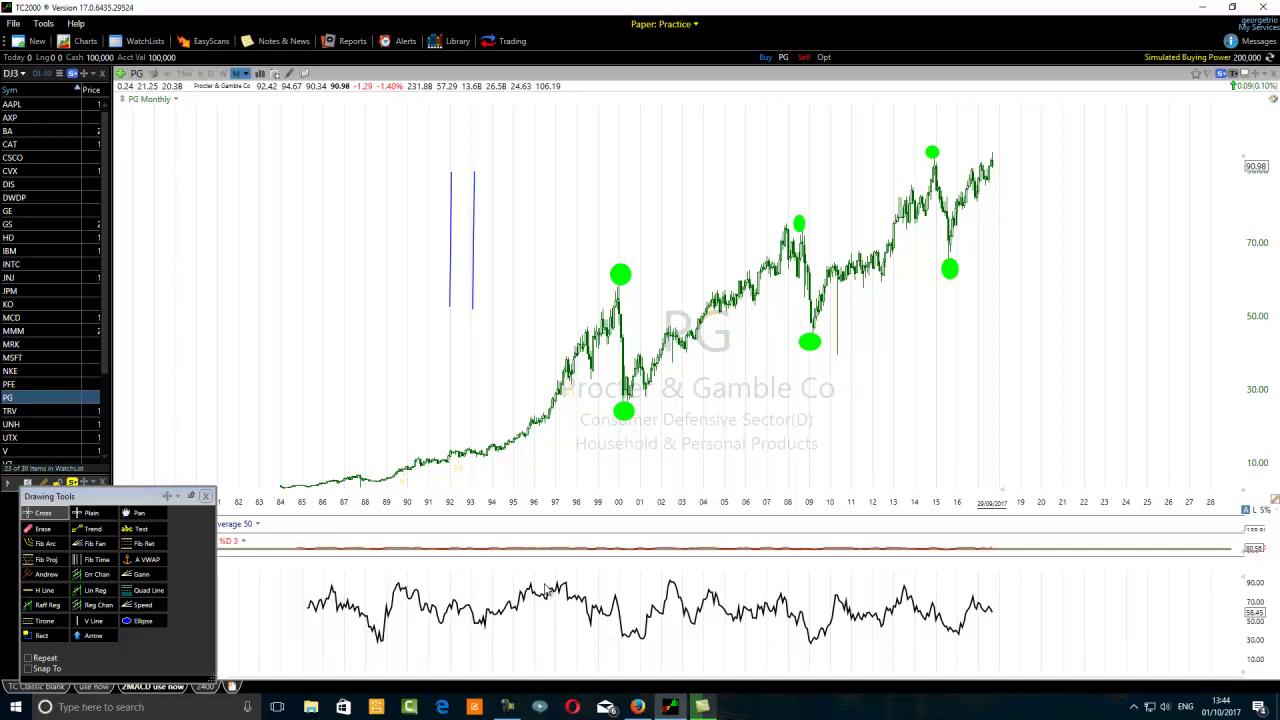
Step: Draw a Fibonacci retracement over the 2000 decline, fit it to the peak and low, and move the ellipse markers clear
{"action": "left_click", "coordinate": [129, 545]}
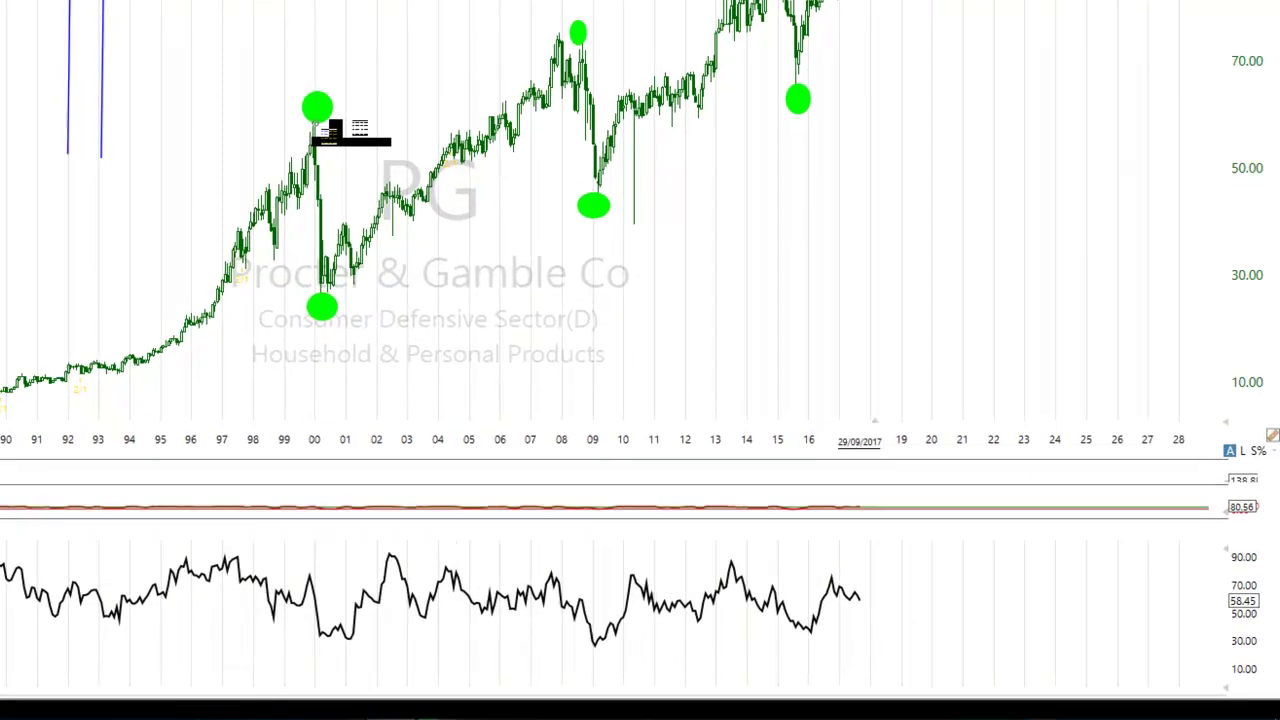
{"action": "mouse_move", "coordinate": [313, 142]}
{"action": "left_mouse_down"}
{"action": "mouse_move", "coordinate": [313, 315]}
{"action": "mouse_move", "coordinate": [298, 296]}
{"action": "mouse_move", "coordinate": [286, 332]}
{"action": "left_mouse_up"}
{"action": "left_click_drag", "start_coordinate": [289, 101], "coordinate": [290, 73]}
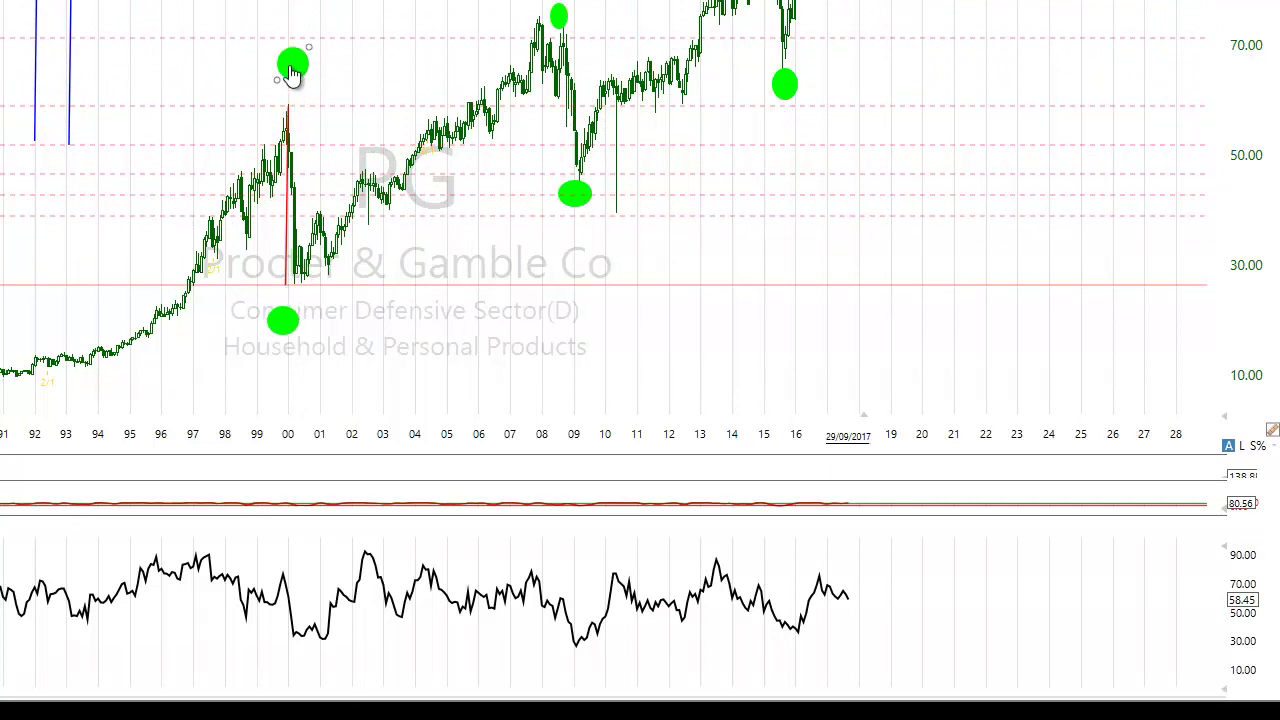
{"action": "left_click_drag", "start_coordinate": [294, 126], "coordinate": [288, 104]}
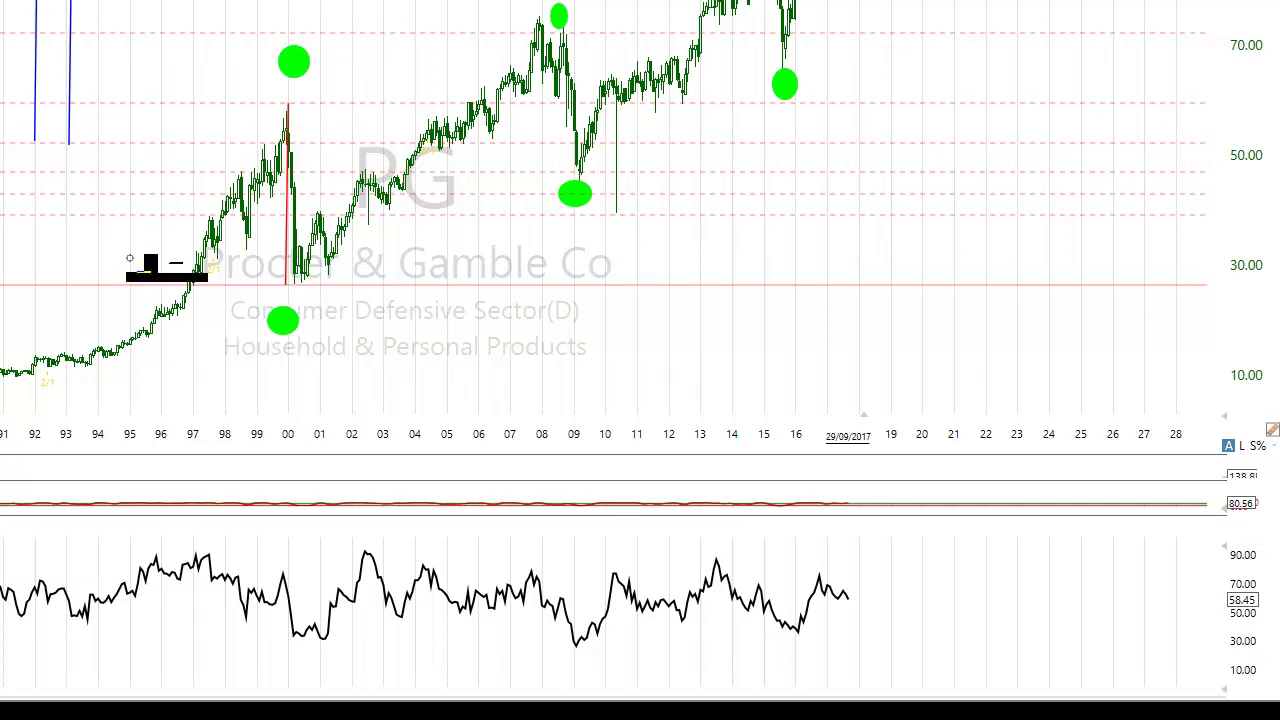
Step: Add a horizontal line at 42.99 on the 50% level of the 2000 retracement and color it red
{"action": "mouse_move", "coordinate": [288, 203]}
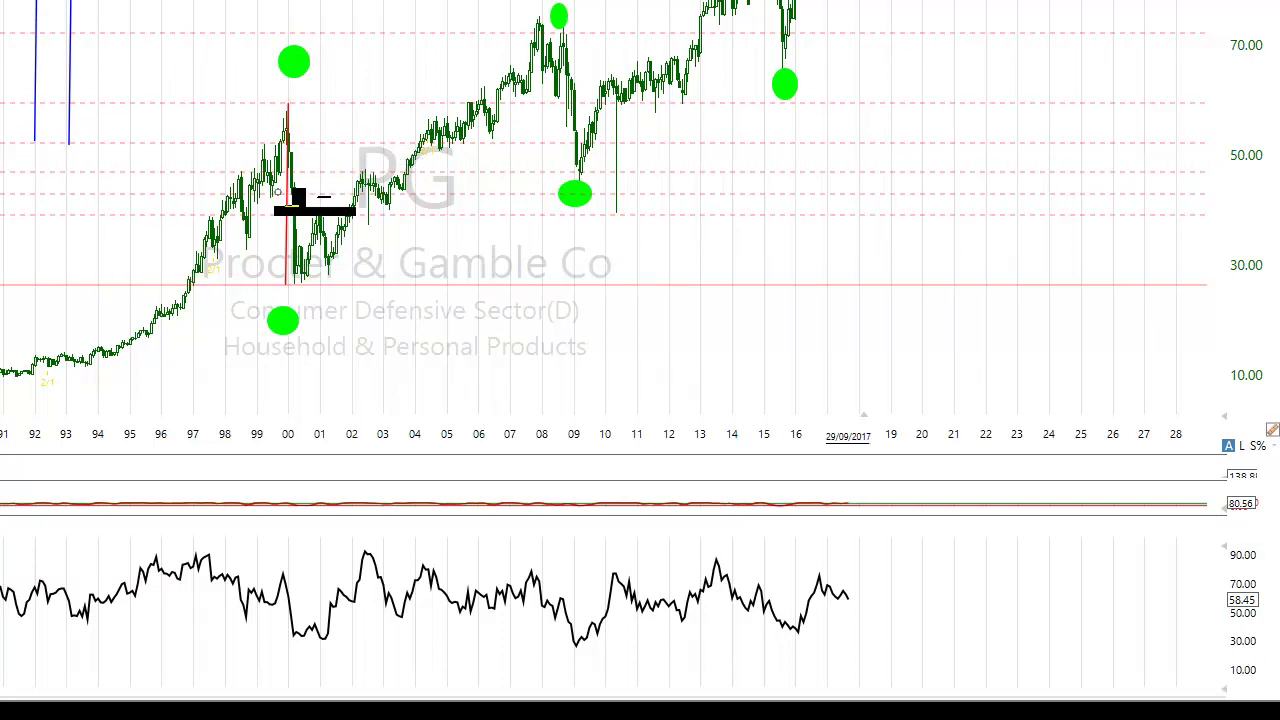
{"action": "left_click", "coordinate": [290, 193]}
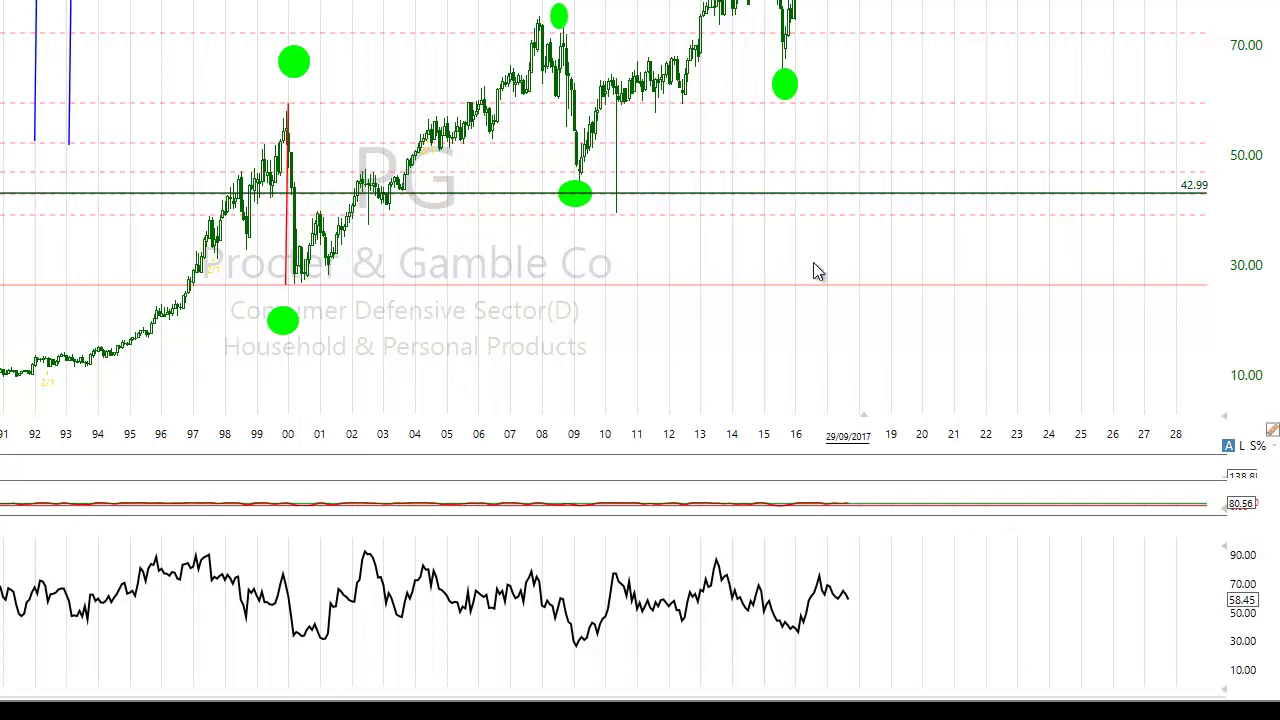
{"action": "right_click", "coordinate": [817, 199]}
{"action": "left_click", "coordinate": [872, 210]}
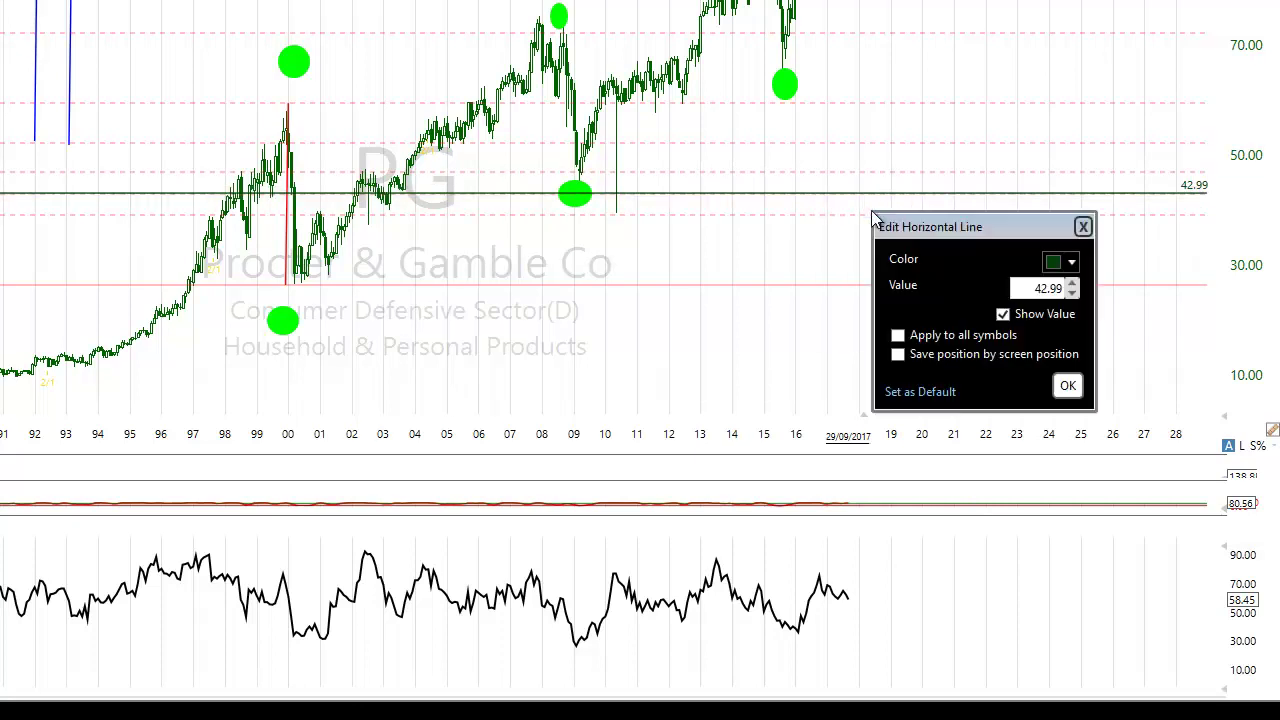
{"action": "left_click", "coordinate": [1062, 262]}
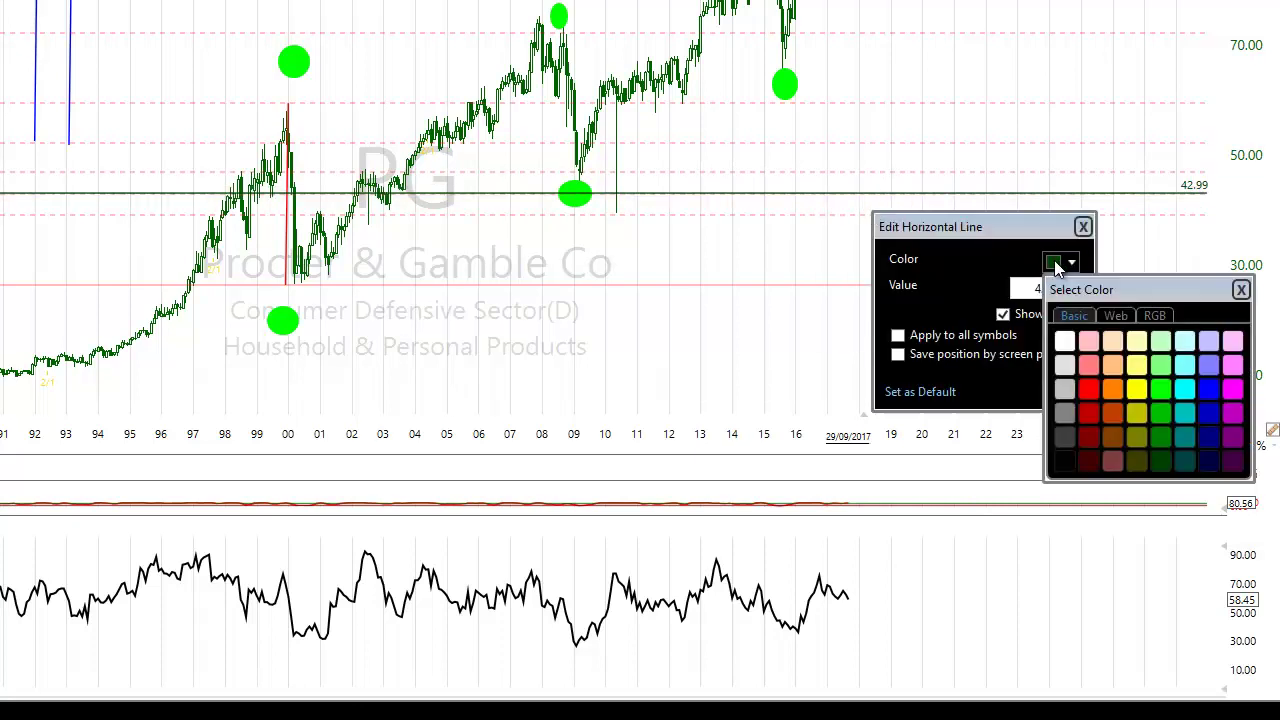
{"action": "left_click", "coordinate": [1090, 388]}
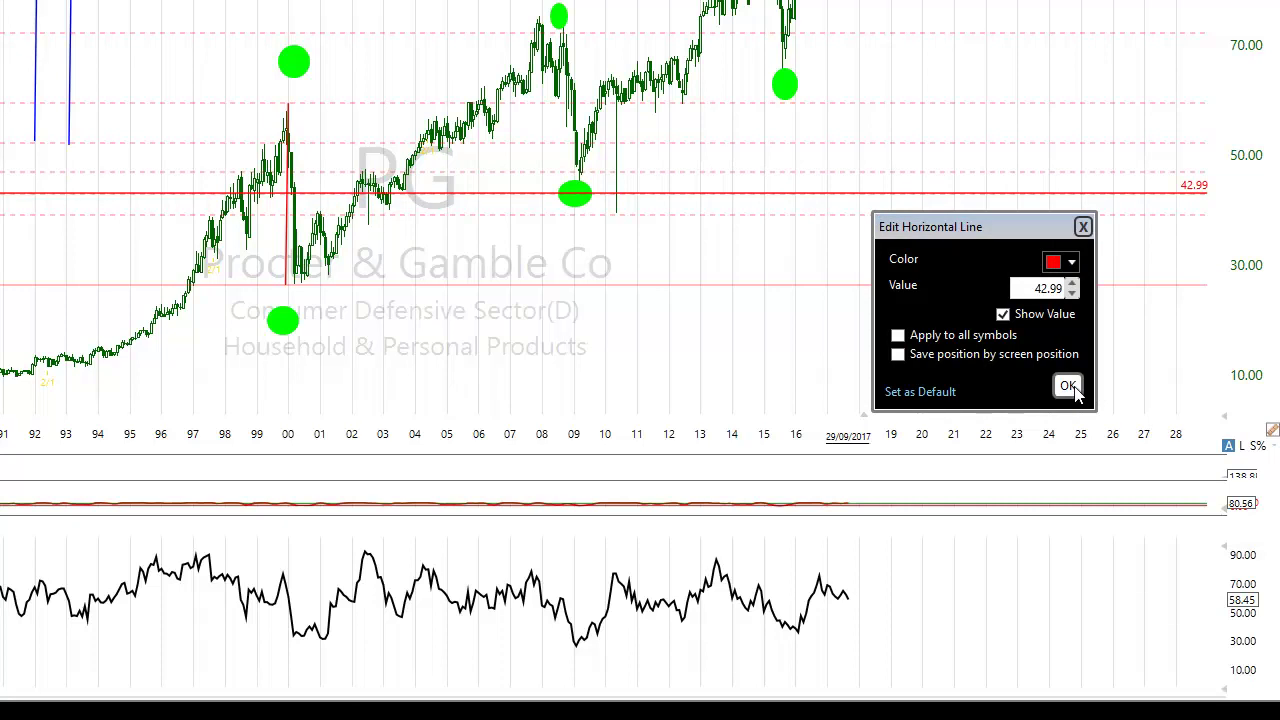
{"action": "left_click", "coordinate": [1067, 385]}
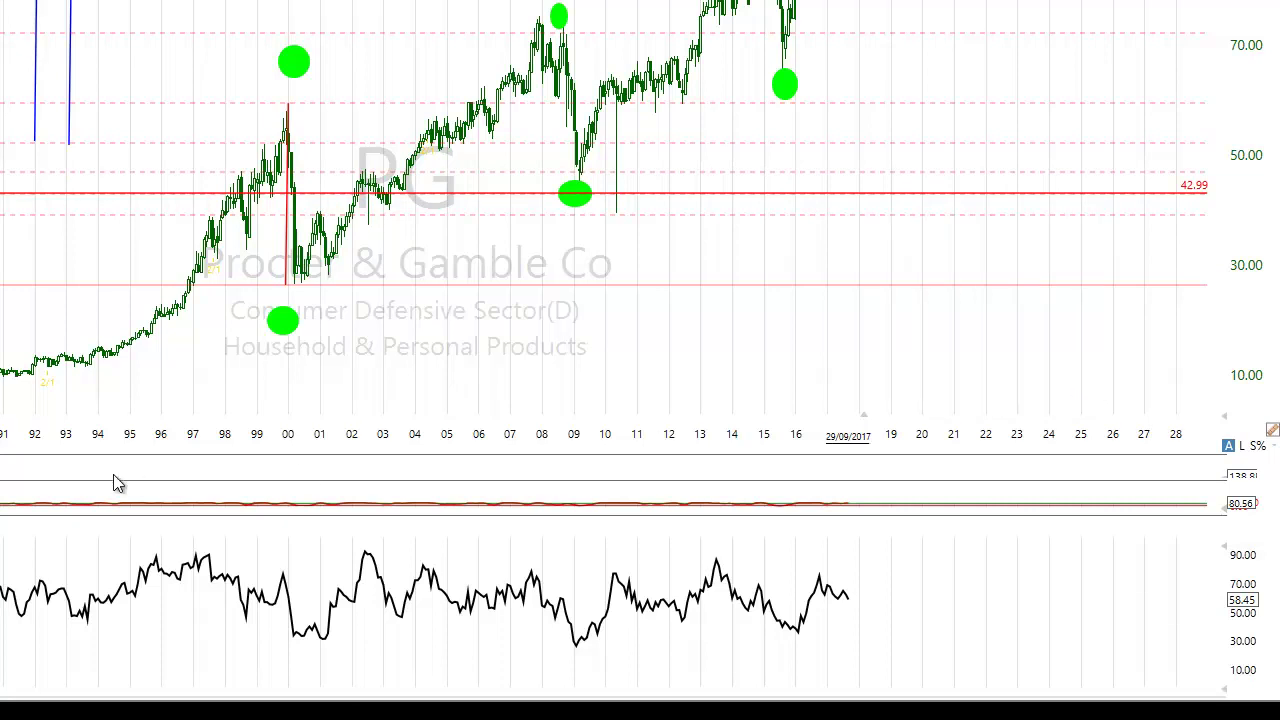
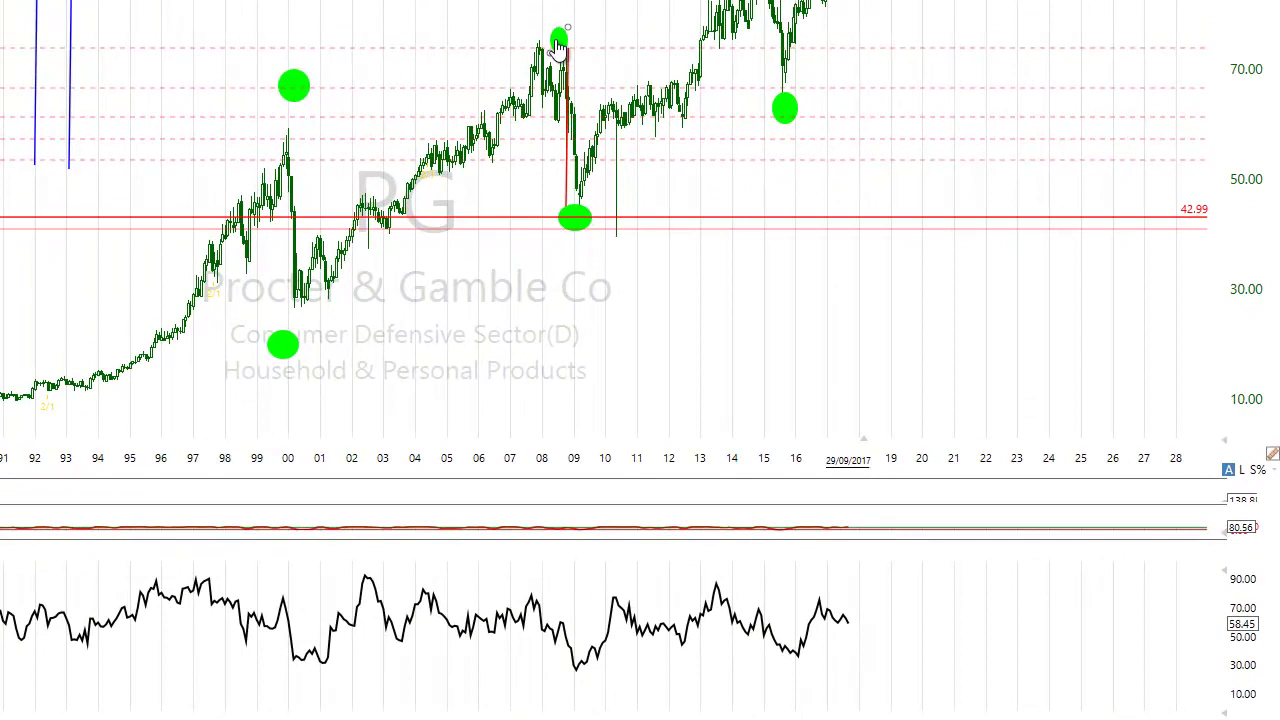
Step: Fit the Fibonacci retracement to the 2008 peak and 2009 low, moving the ellipse markers out of the way
{"action": "left_click", "coordinate": [558, 212]}
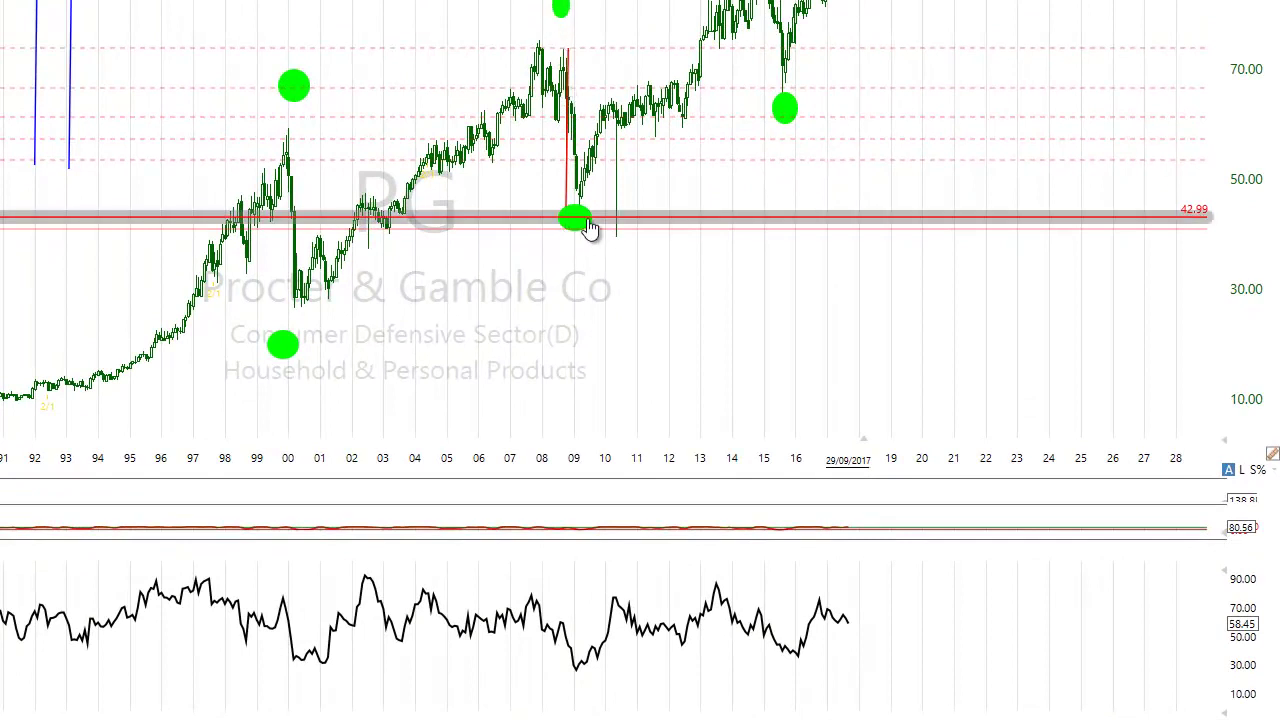
{"action": "mouse_move", "coordinate": [577, 224]}
{"action": "left_mouse_down"}
{"action": "mouse_move", "coordinate": [566, 249]}
{"action": "mouse_move", "coordinate": [598, 206]}
{"action": "mouse_move", "coordinate": [597, 257]}
{"action": "mouse_move", "coordinate": [565, 214]}
{"action": "mouse_move", "coordinate": [540, 290]}
{"action": "mouse_move", "coordinate": [574, 223]}
{"action": "left_mouse_up"}
{"action": "left_click", "coordinate": [580, 230]}
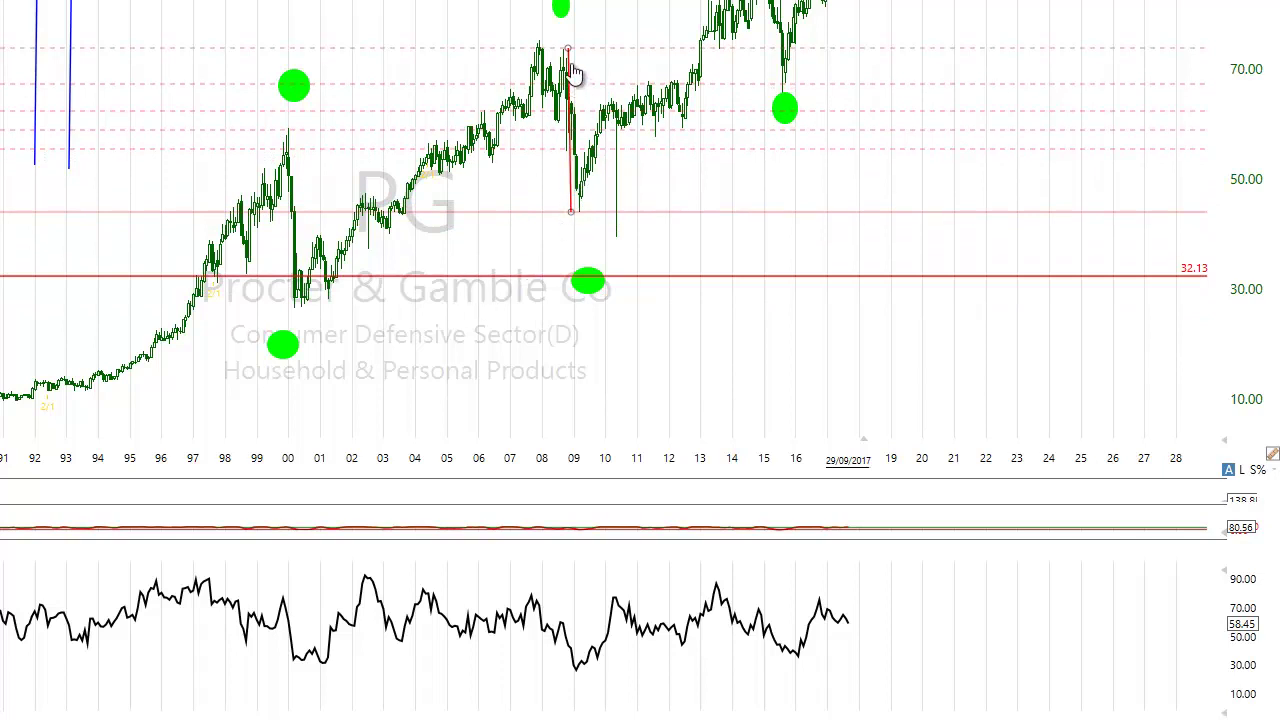
Step: Move the red horizontal line to the 50% level at 58.87 and refit the Fibonacci retracement to the 2000 decline
{"action": "mouse_move", "coordinate": [532, 281]}
{"action": "left_mouse_down"}
{"action": "mouse_move", "coordinate": [531, 174]}
{"action": "mouse_move", "coordinate": [567, 110]}
{"action": "mouse_move", "coordinate": [280, 177]}
{"action": "mouse_move", "coordinate": [285, 194]}
{"action": "left_mouse_up"}
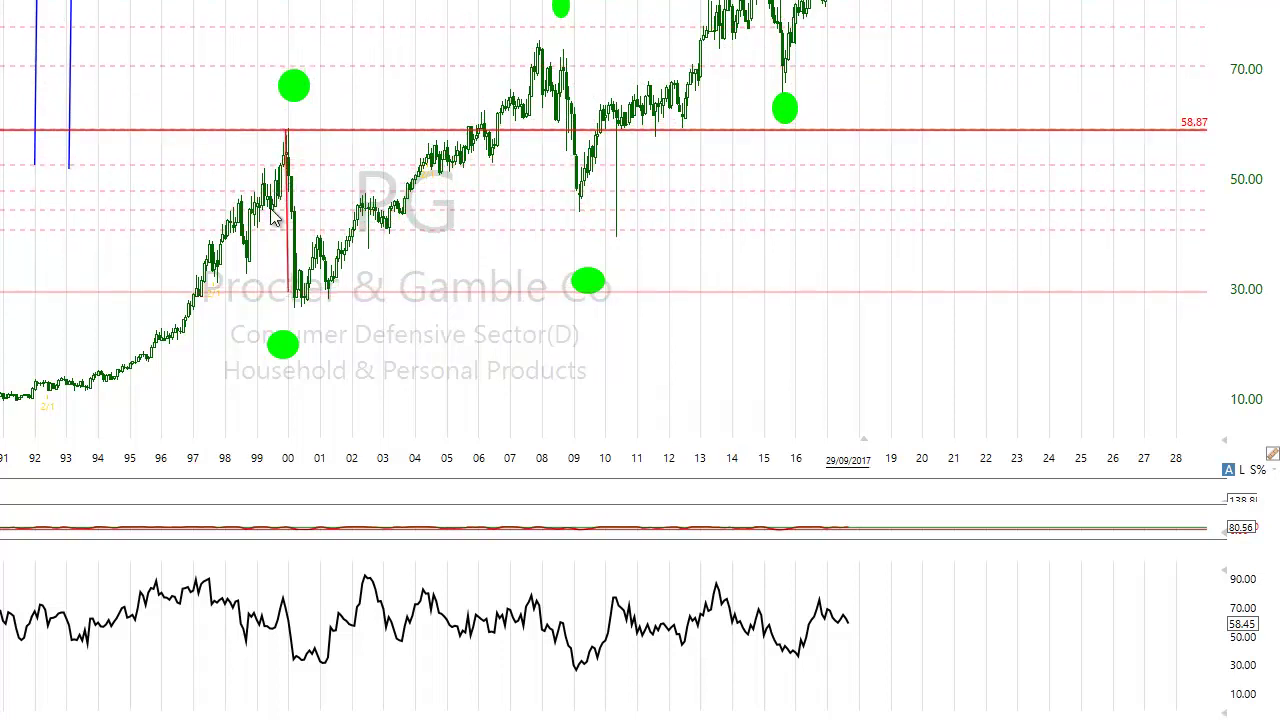
{"action": "left_click_drag", "start_coordinate": [287, 294], "coordinate": [284, 316]}
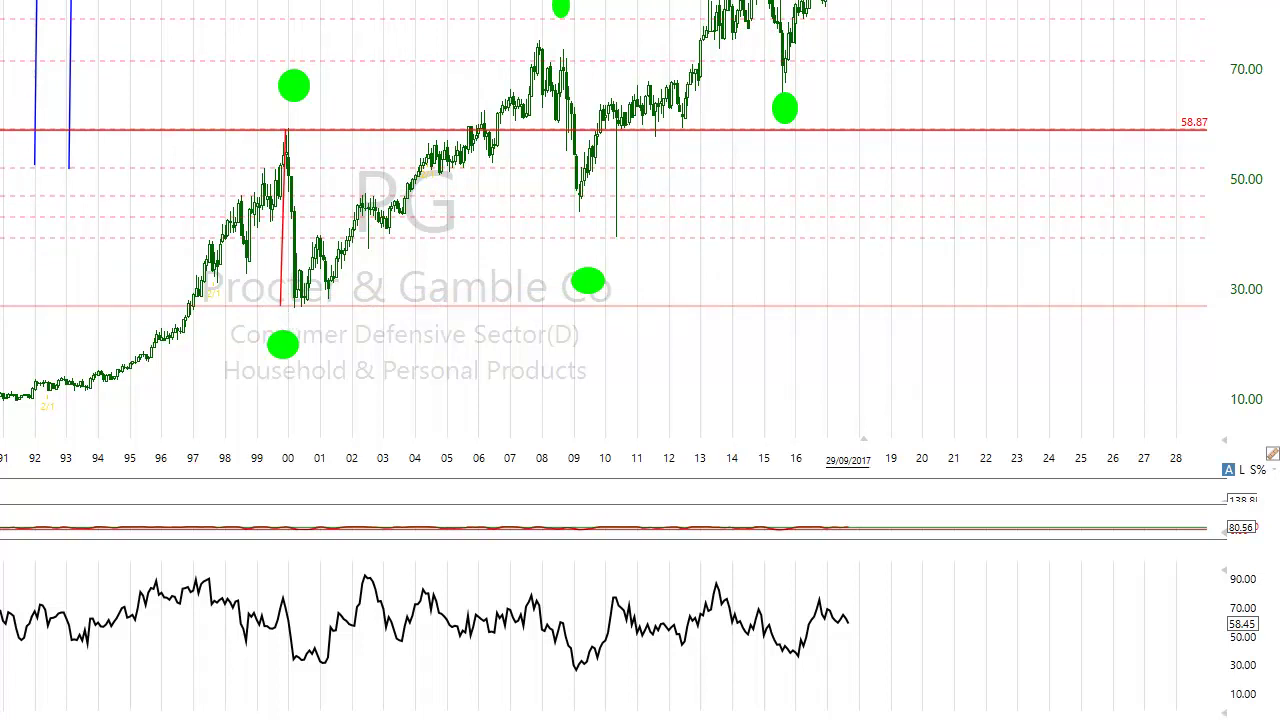
Step: Add another horizontal line at 42.99 on the 50% level of the 2000 decline and color it red
{"action": "left_click", "coordinate": [338, 220]}
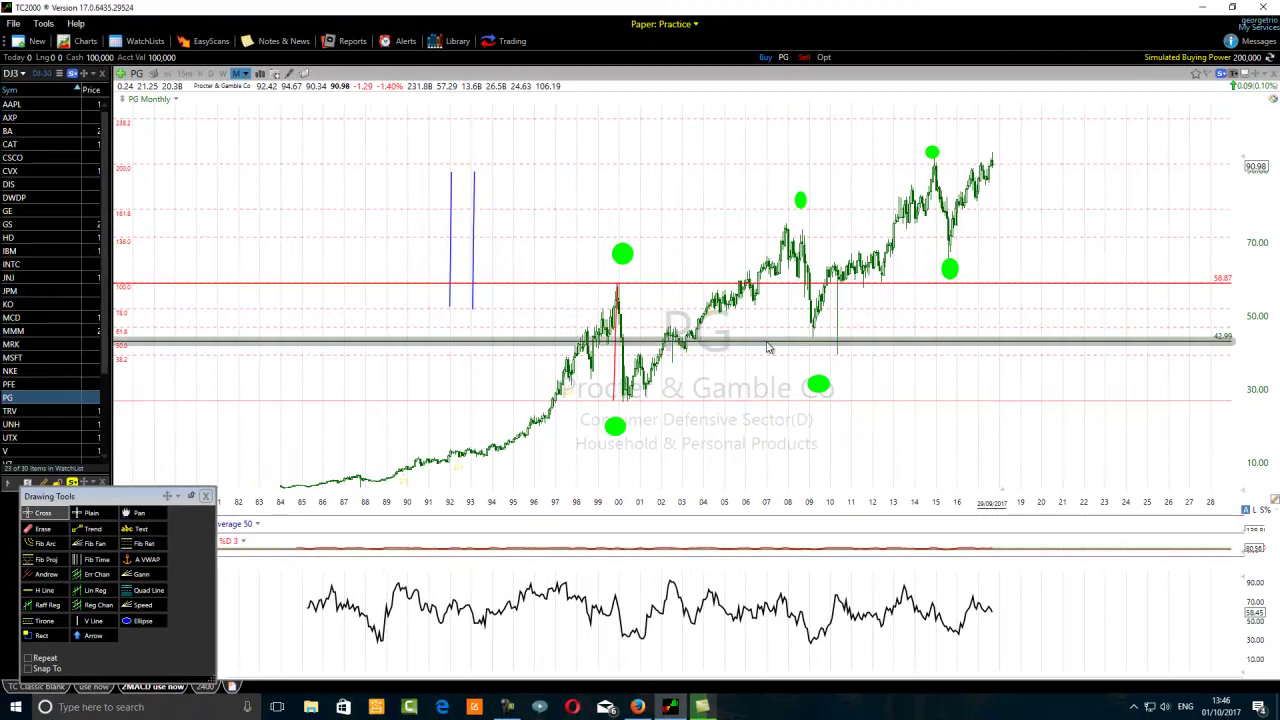
{"action": "right_click", "coordinate": [769, 347]}
{"action": "left_click", "coordinate": [806, 354]}
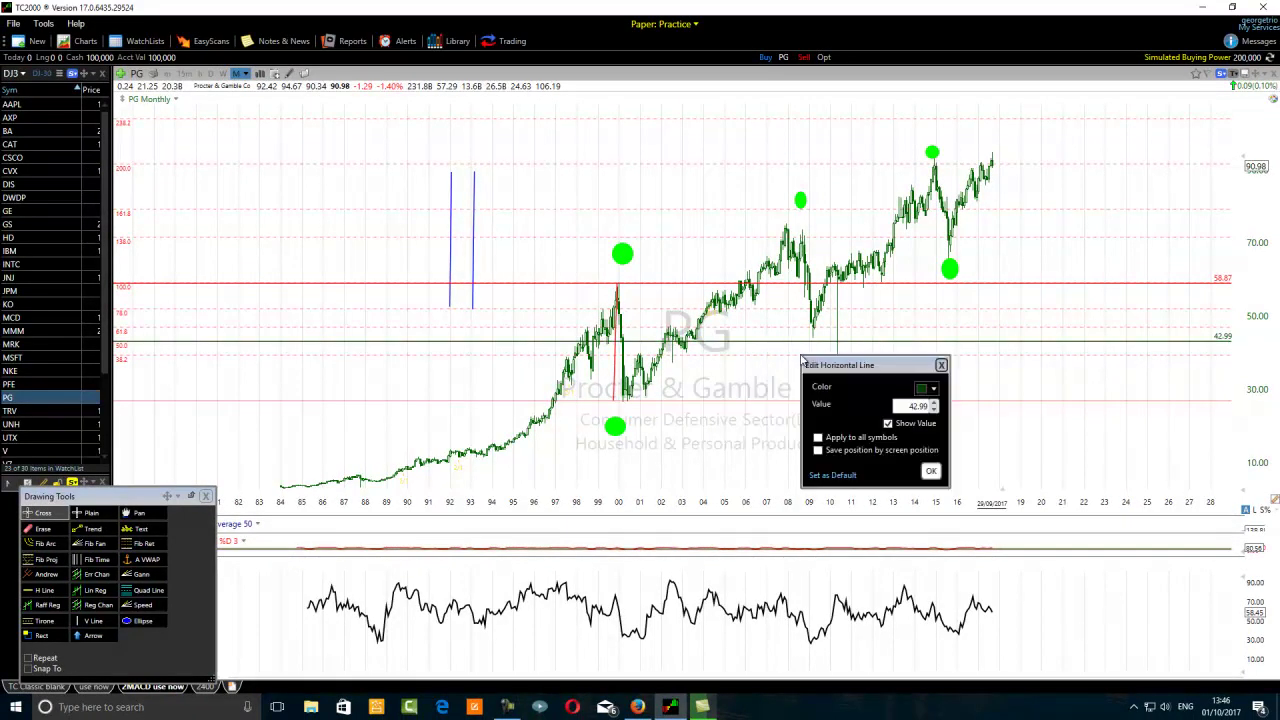
{"action": "left_click", "coordinate": [922, 397]}
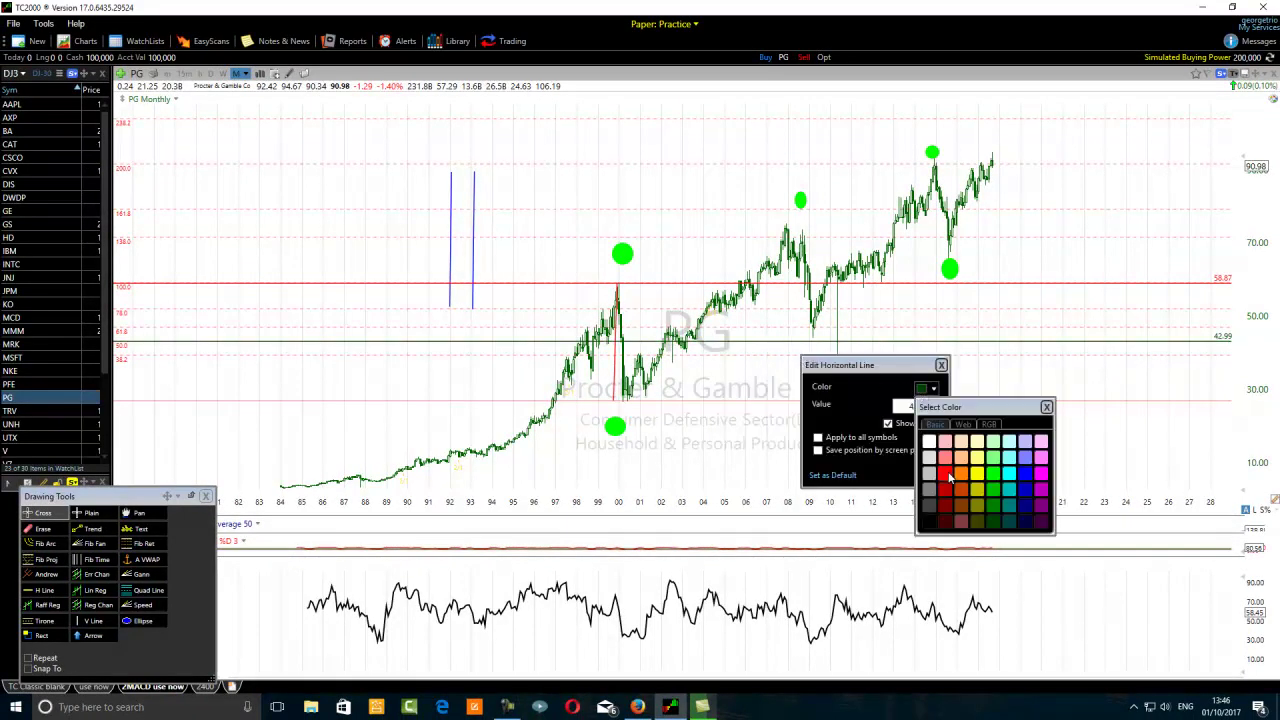
{"action": "left_click", "coordinate": [952, 478]}
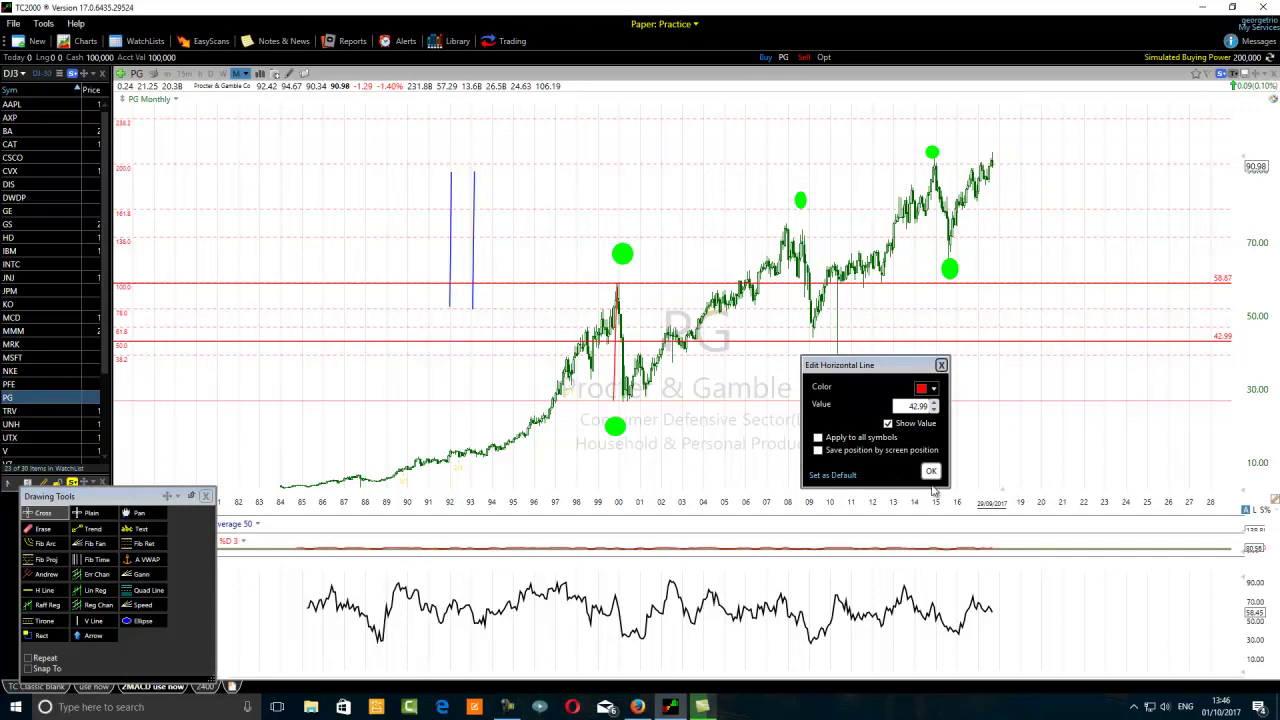
{"action": "left_click", "coordinate": [932, 473]}
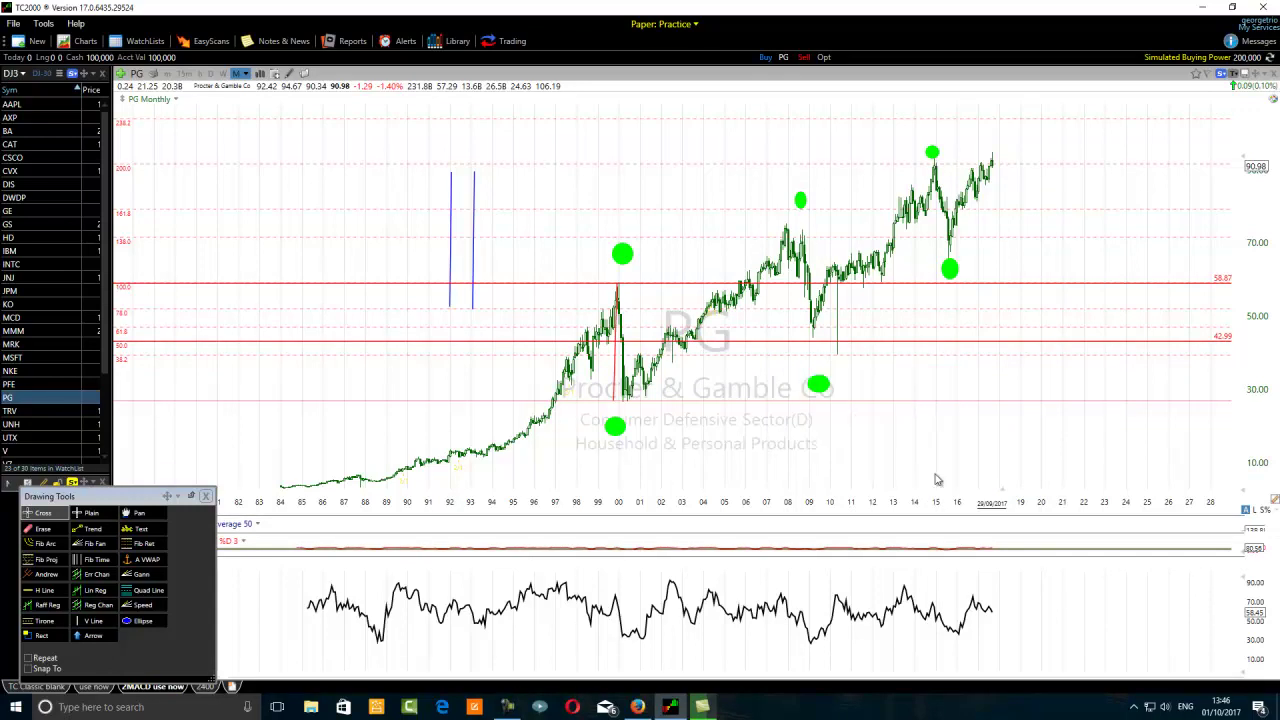
Step: Move the Fibonacci retracement to the 2015 decline and fit it to the peak and low, shifting the ellipse markers clear
{"action": "mouse_move", "coordinate": [616, 380]}
{"action": "left_mouse_down"}
{"action": "mouse_move", "coordinate": [880, 349]}
{"action": "mouse_move", "coordinate": [935, 255]}
{"action": "left_mouse_up"}
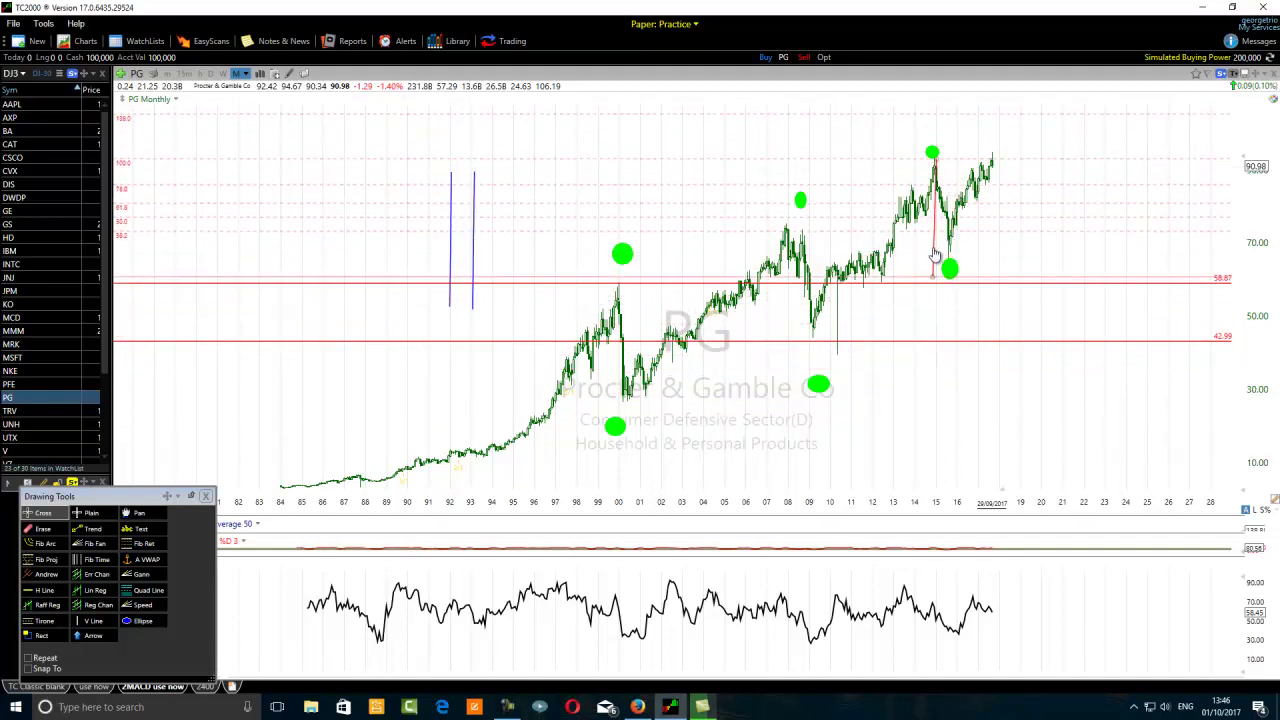
{"action": "mouse_move", "coordinate": [931, 155]}
{"action": "left_mouse_down"}
{"action": "mouse_move", "coordinate": [930, 132]}
{"action": "mouse_move", "coordinate": [937, 156]}
{"action": "left_mouse_up"}
{"action": "mouse_move", "coordinate": [957, 278]}
{"action": "left_mouse_down"}
{"action": "mouse_move", "coordinate": [988, 262]}
{"action": "mouse_move", "coordinate": [945, 269]}
{"action": "left_mouse_up"}
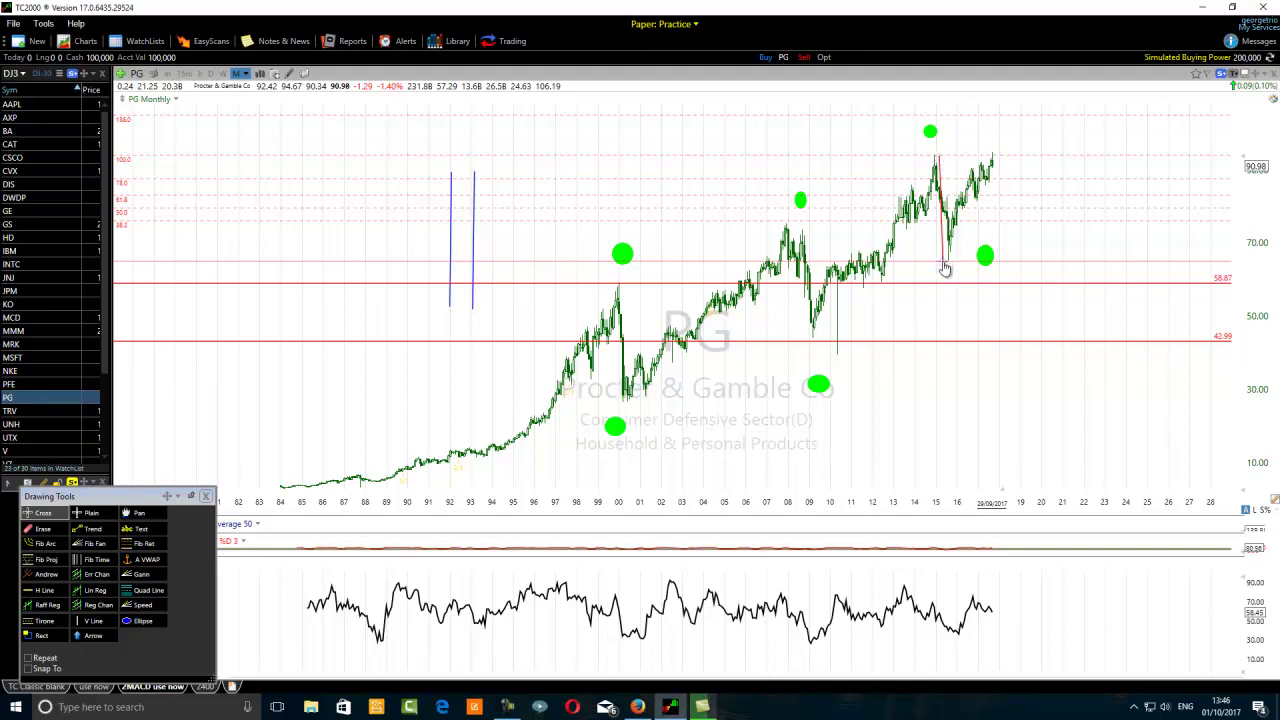
Step: Add a horizontal line at 79.54 on the 50% level of the 2015 decline and color it red
{"action": "left_click", "coordinate": [44, 590]}
{"action": "left_click", "coordinate": [884, 209]}
{"action": "left_click_drag", "start_coordinate": [884, 209], "coordinate": [884, 207]}
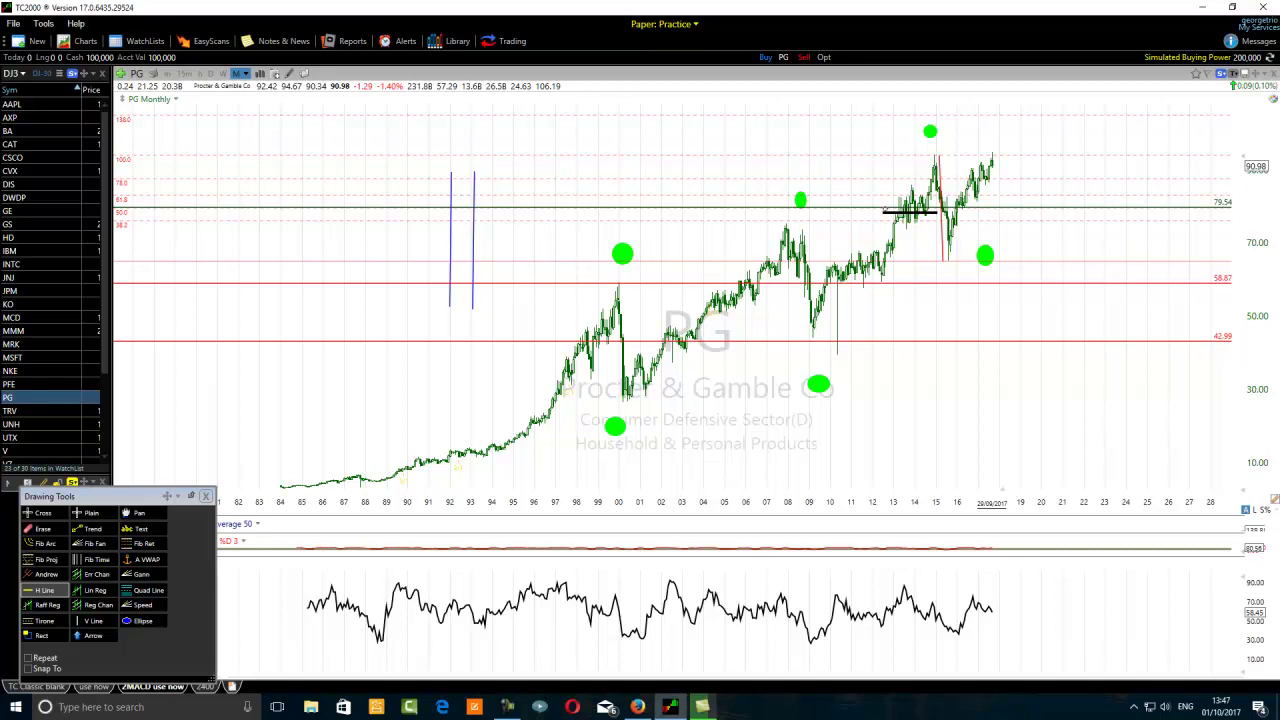
{"action": "key", "text": "Escape"}
{"action": "right_click", "coordinate": [1033, 212]}
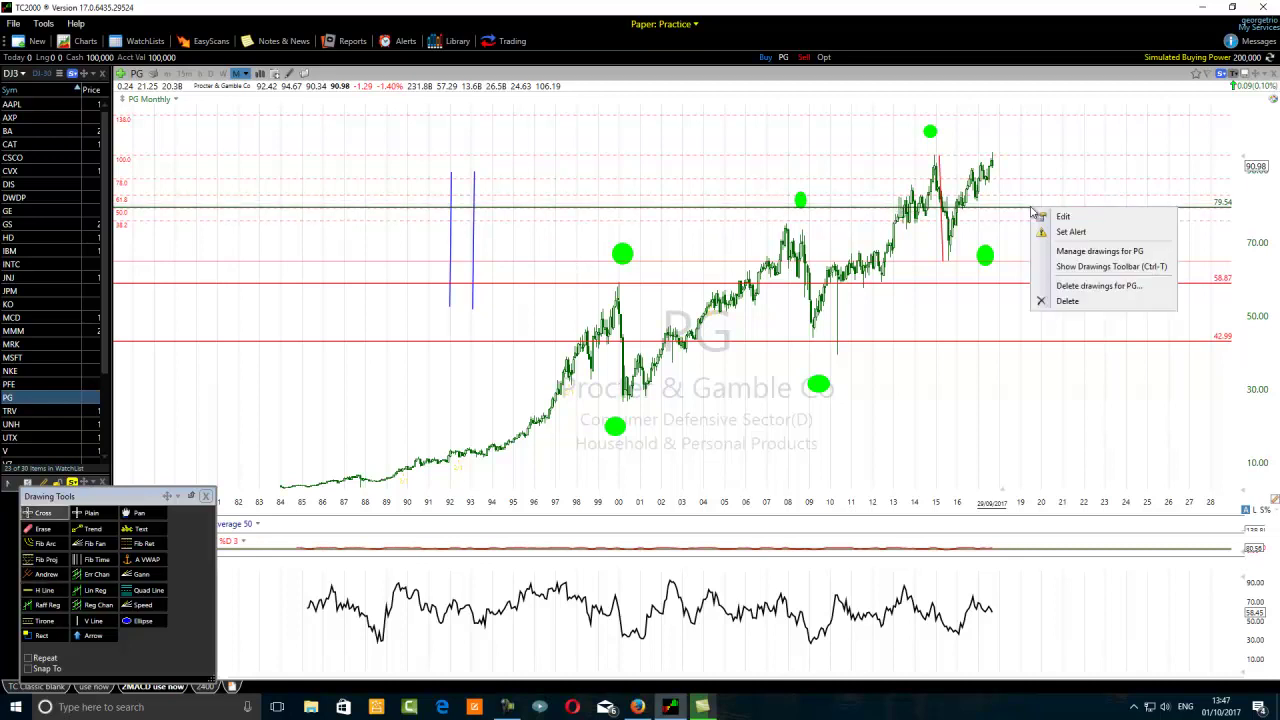
{"action": "left_click", "coordinate": [1066, 219]}
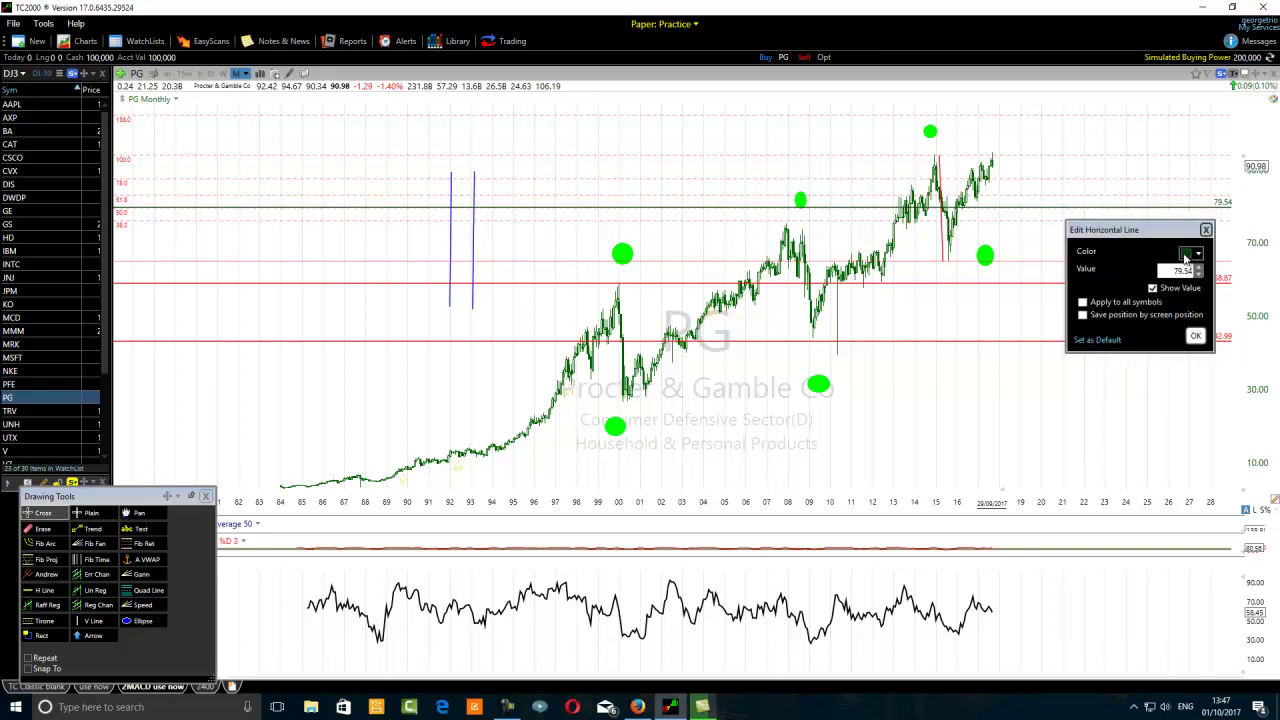
{"action": "left_click", "coordinate": [1196, 253]}
{"action": "left_click", "coordinate": [1169, 339]}
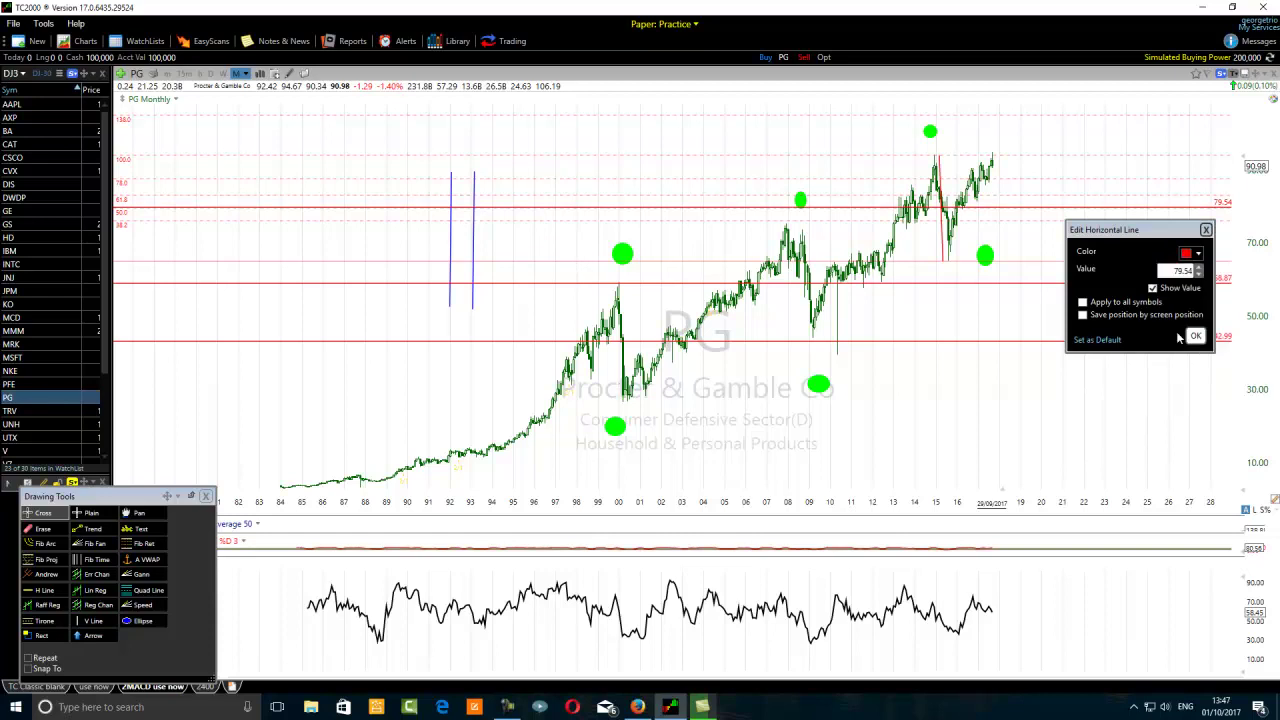
{"action": "left_click", "coordinate": [1197, 337]}
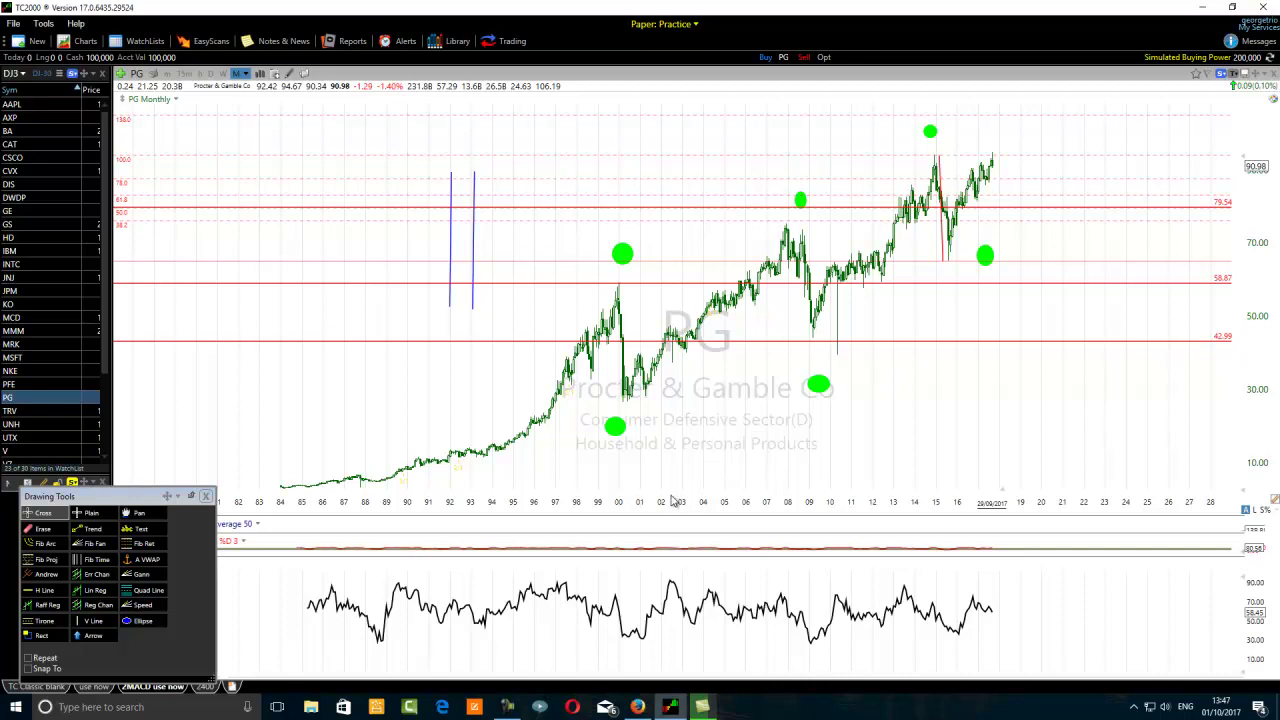
Step: Erase the two blue lines, the Fibonacci retracement and all green ellipse markers, keeping the three red horizontal lines
{"action": "scroll", "coordinate": [675, 501], "scroll_direction": "up", "scroll_amount": 1}
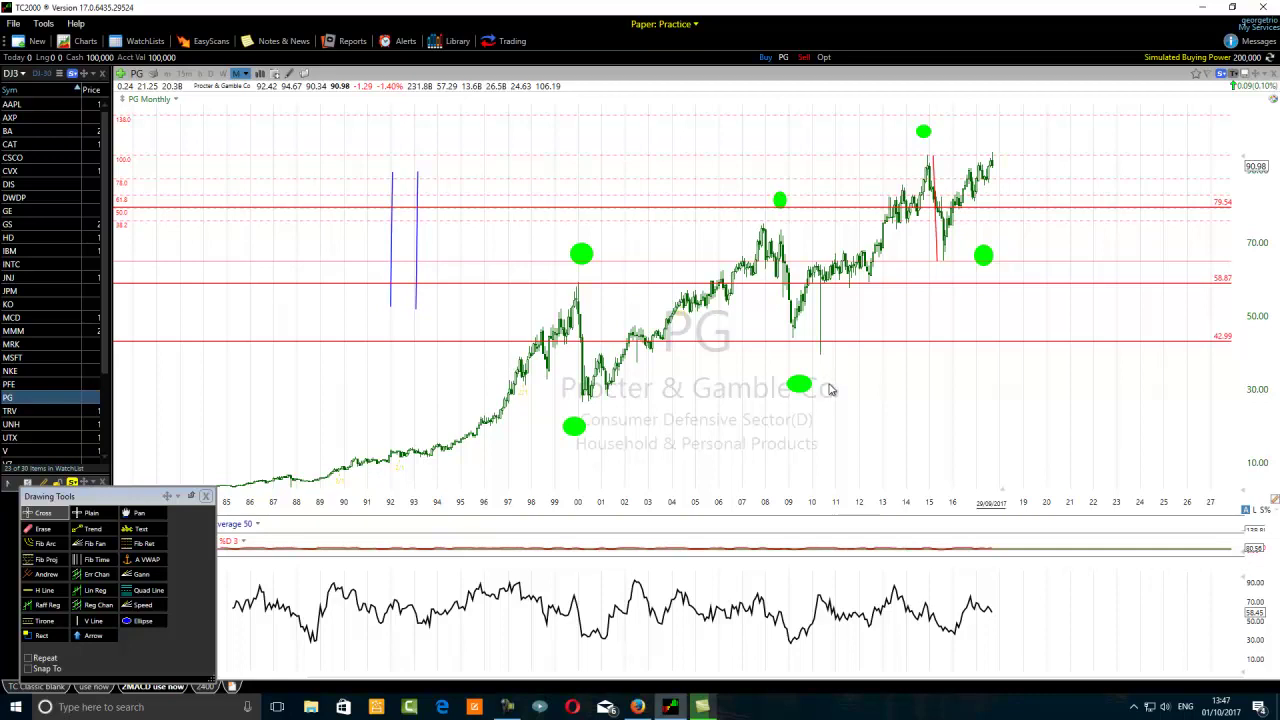
{"action": "left_click", "coordinate": [27, 531]}
{"action": "left_click", "coordinate": [416, 235]}
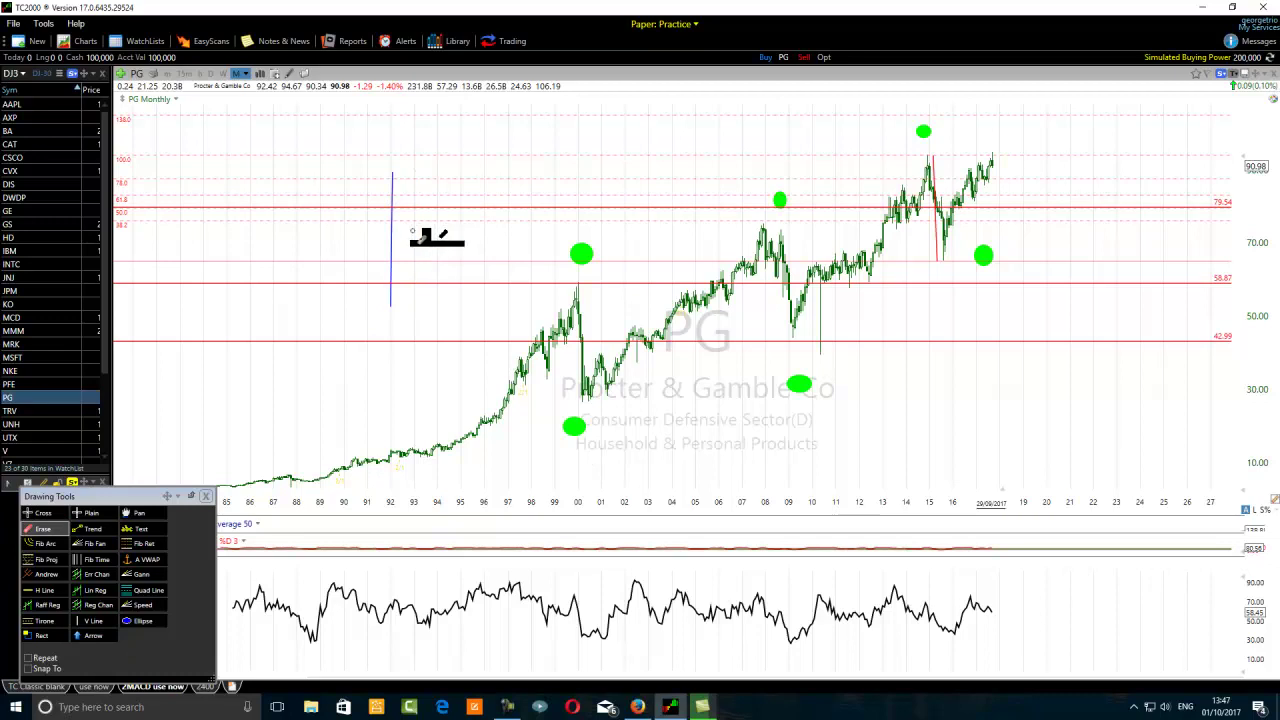
{"action": "left_click", "coordinate": [392, 250]}
{"action": "left_click", "coordinate": [936, 236]}
{"action": "left_click", "coordinate": [923, 131]}
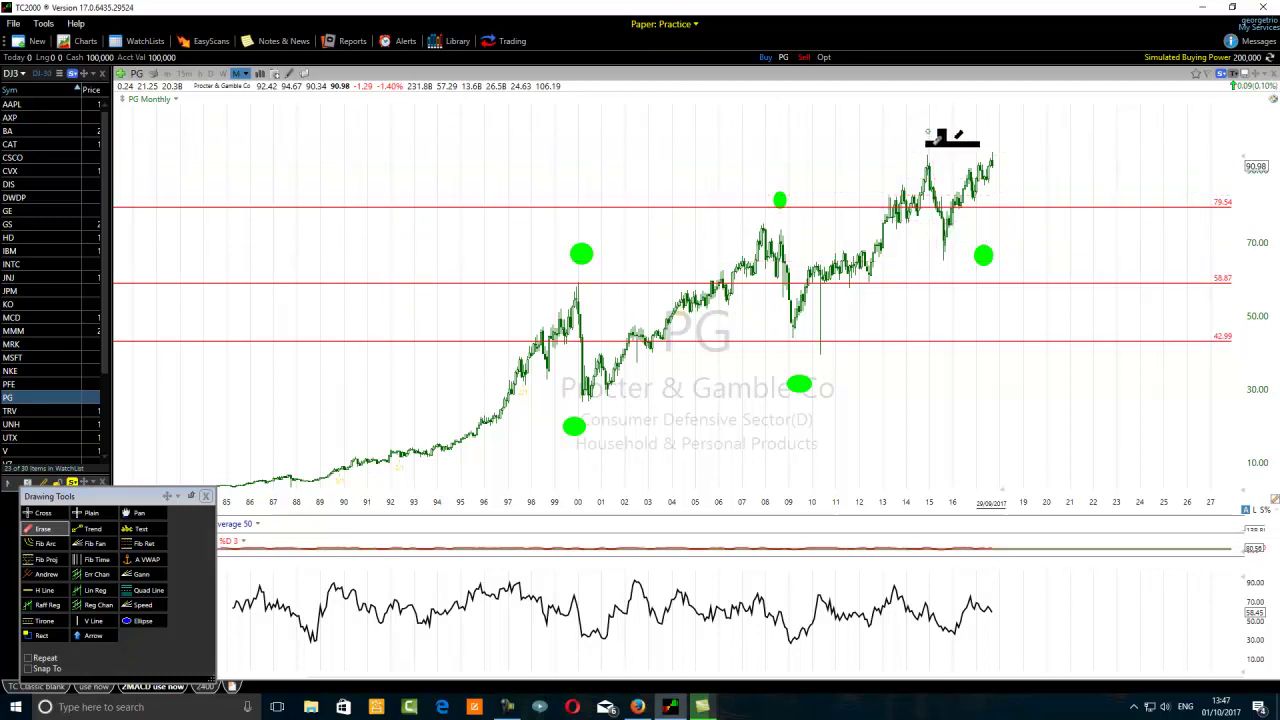
{"action": "left_click", "coordinate": [986, 258]}
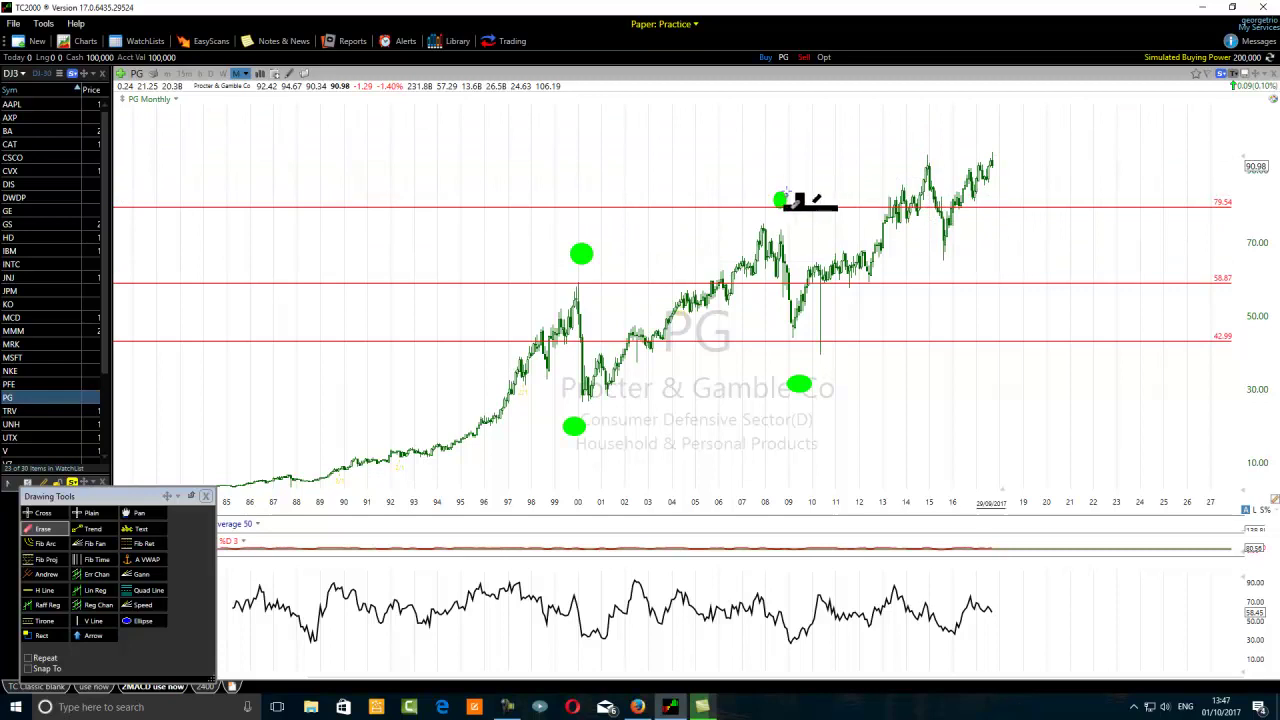
{"action": "left_click", "coordinate": [582, 258]}
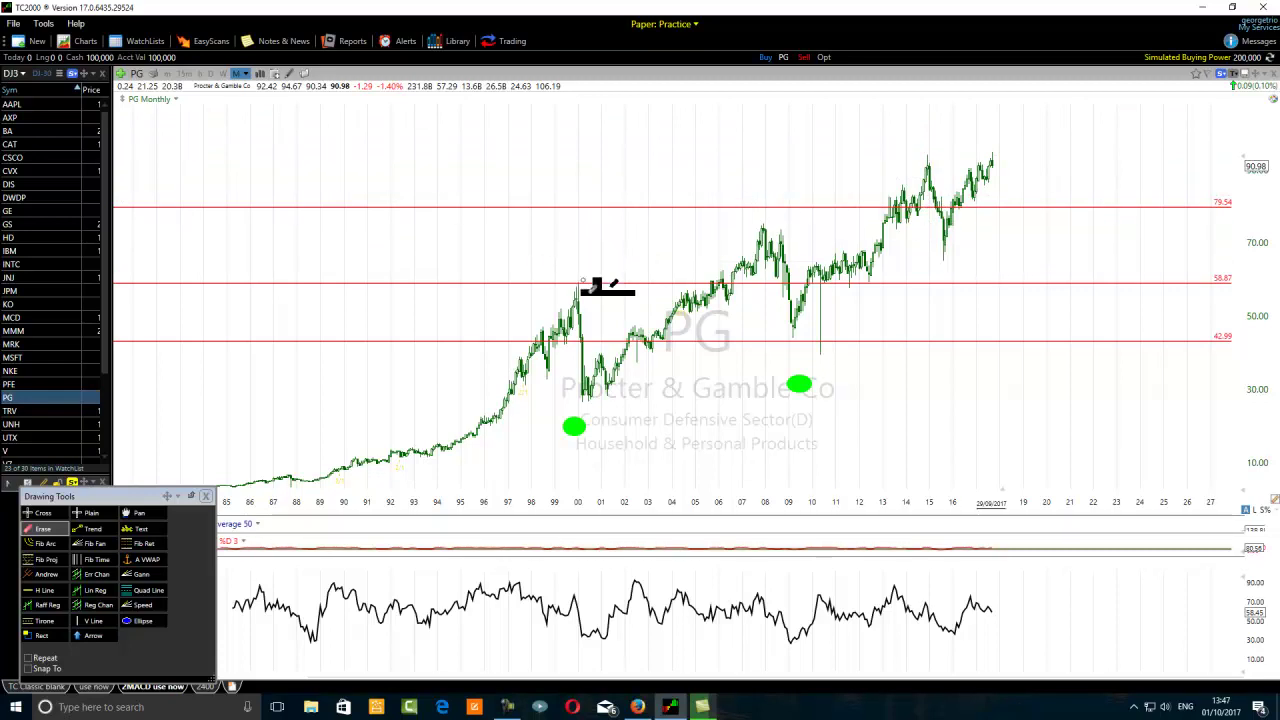
{"action": "left_click", "coordinate": [800, 386]}
{"action": "left_click", "coordinate": [576, 430]}
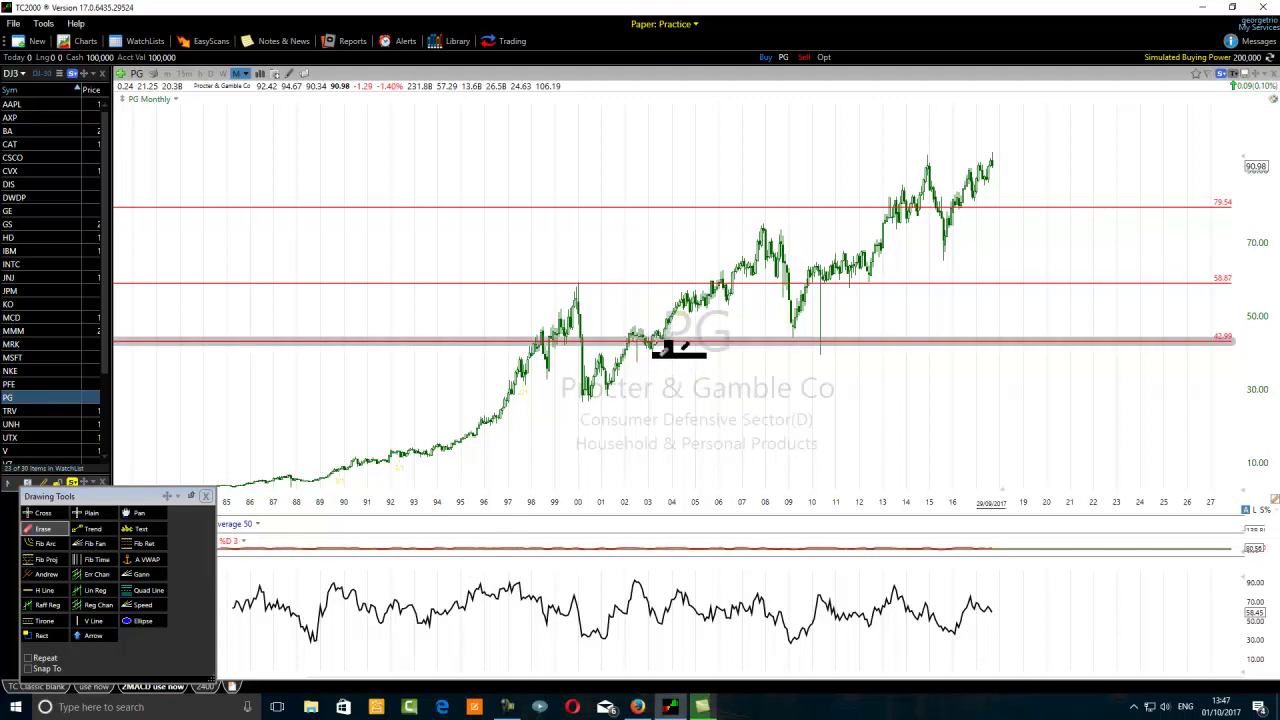
Step: Draw a rising trend line under the price from the 2001 low to 2005 and mark its 2003 crossing of the 42.99 line with an ellipse
{"action": "left_click", "coordinate": [91, 528]}
{"action": "left_click_drag", "start_coordinate": [609, 396], "coordinate": [706, 307]}
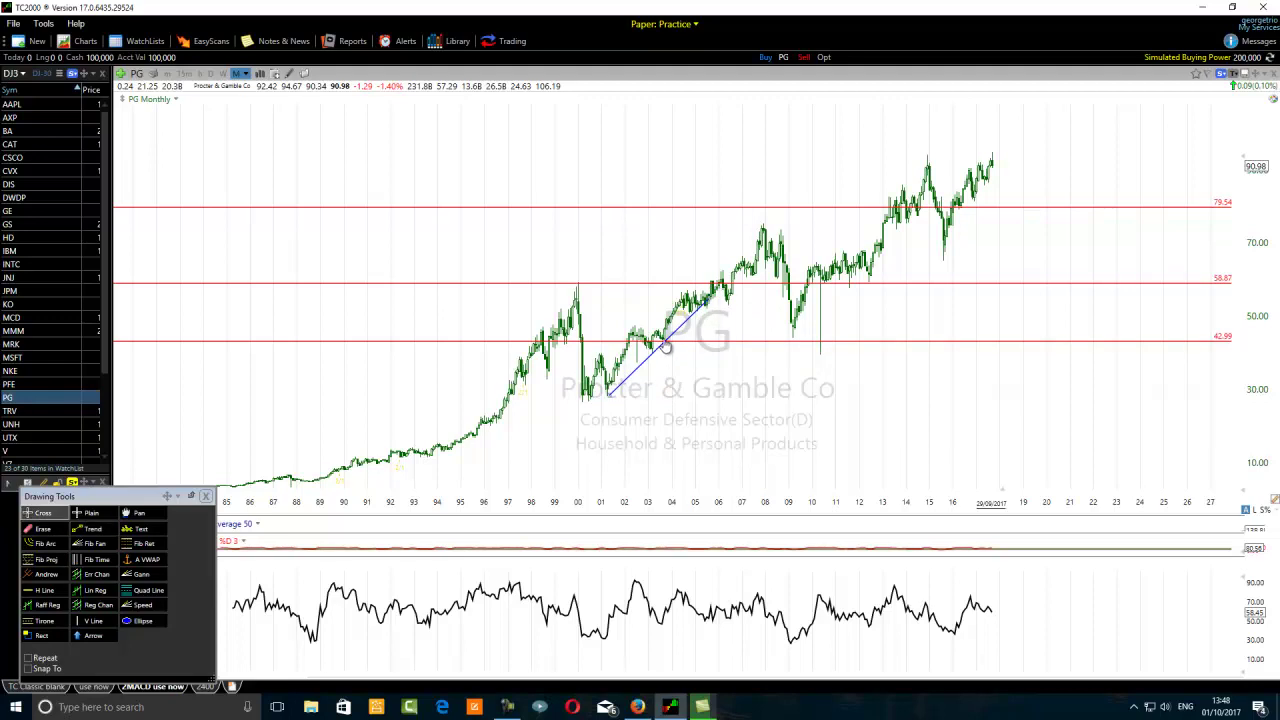
{"action": "left_click", "coordinate": [141, 621]}
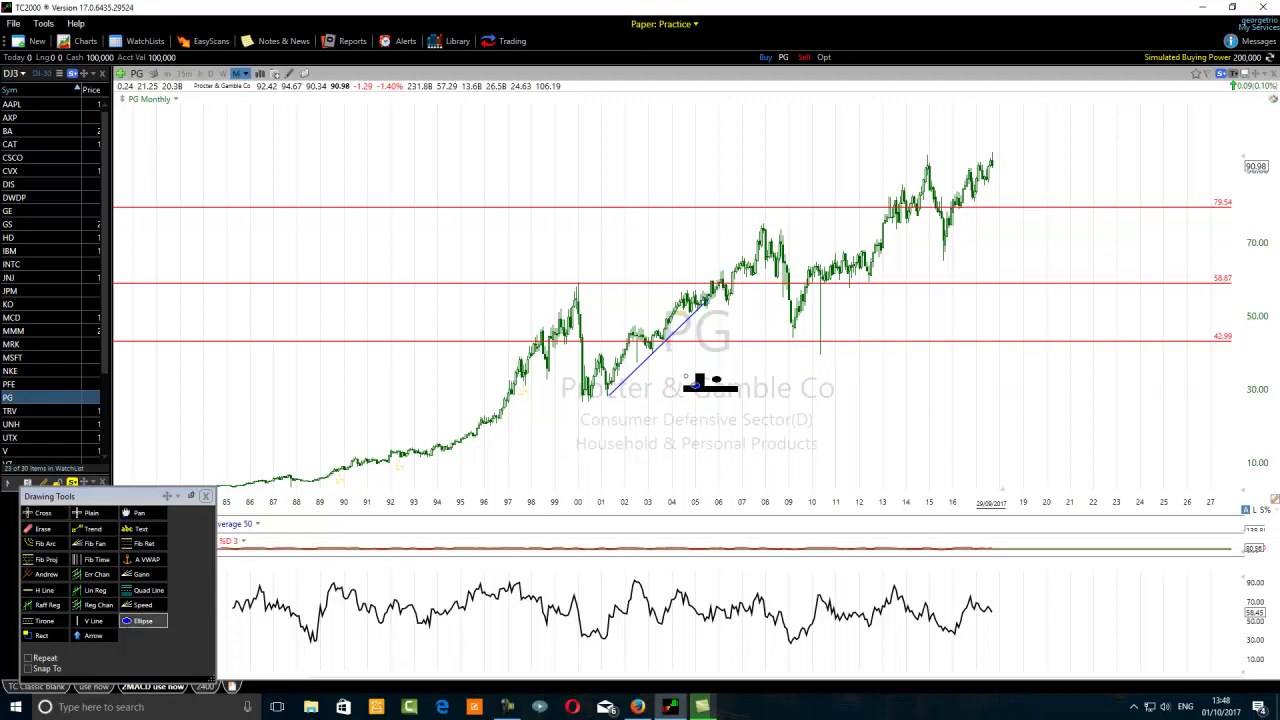
{"action": "left_click", "coordinate": [658, 370]}
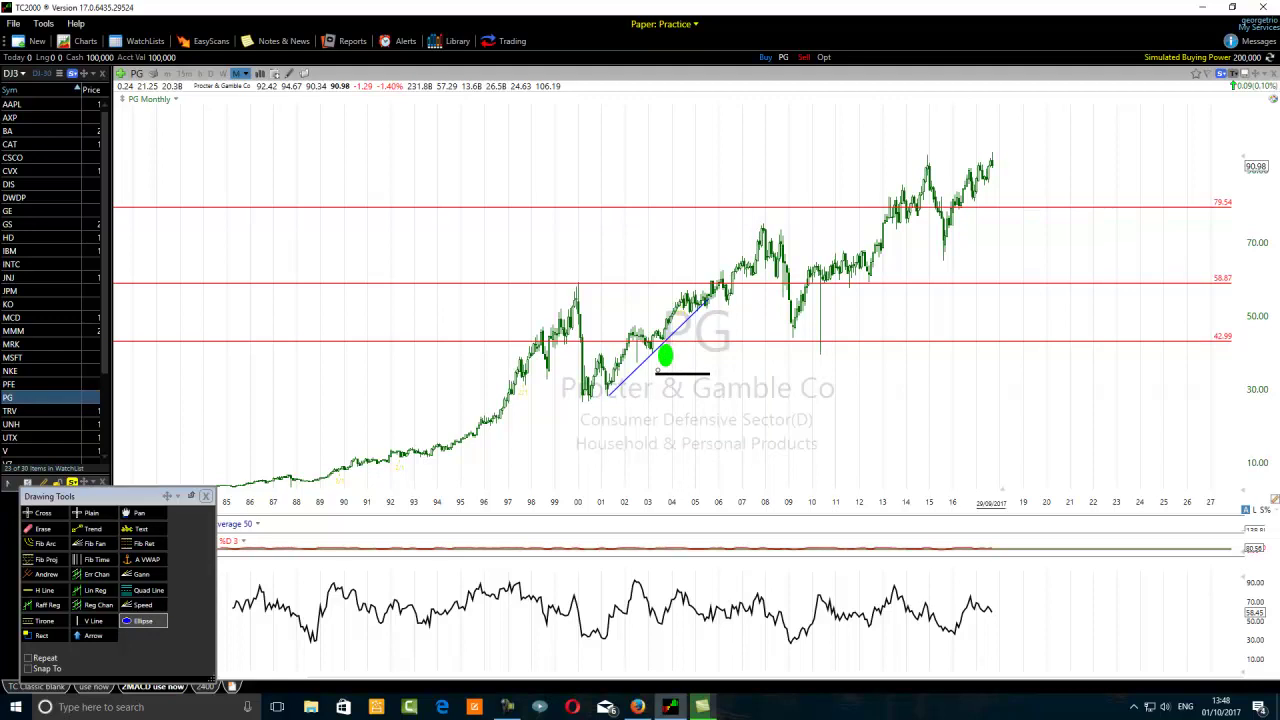
{"action": "left_click", "coordinate": [664, 352]}
{"action": "left_click", "coordinate": [665, 353]}
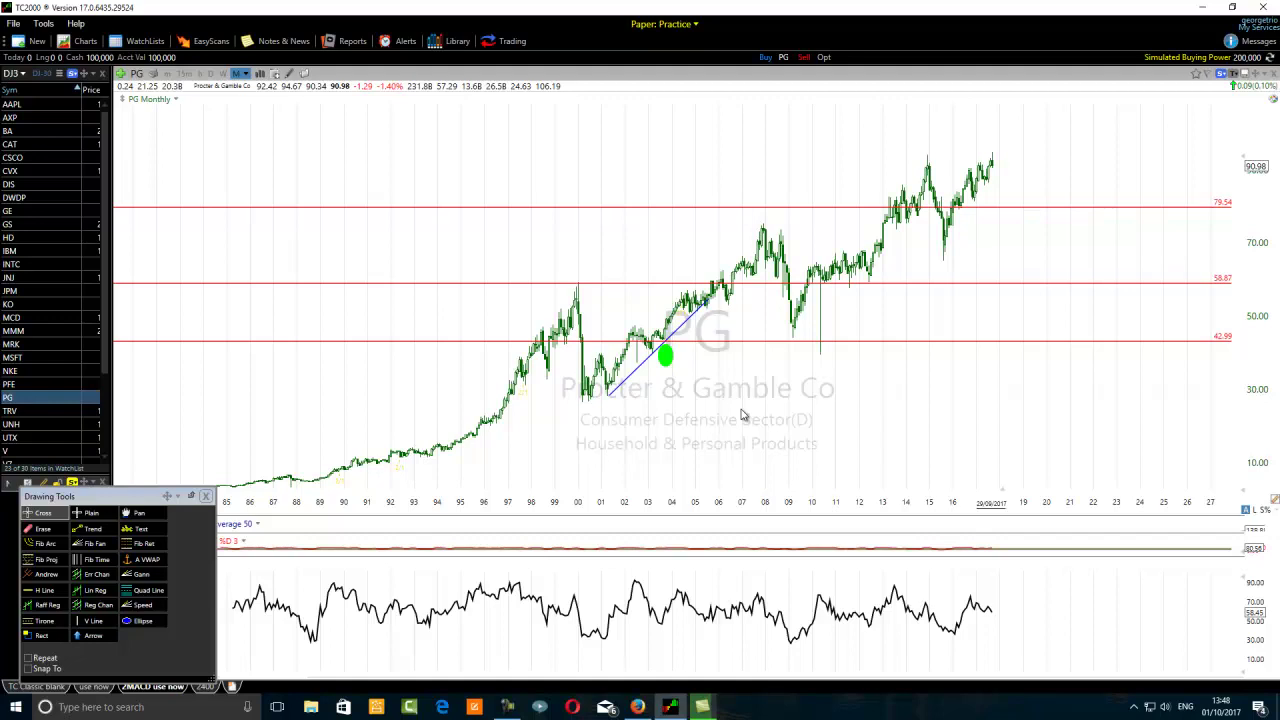
Step: Add a vertical line through the 2003 price low and draw a rising trend line under the RSI lows from 2001 to 2004
{"action": "left_click", "coordinate": [80, 627]}
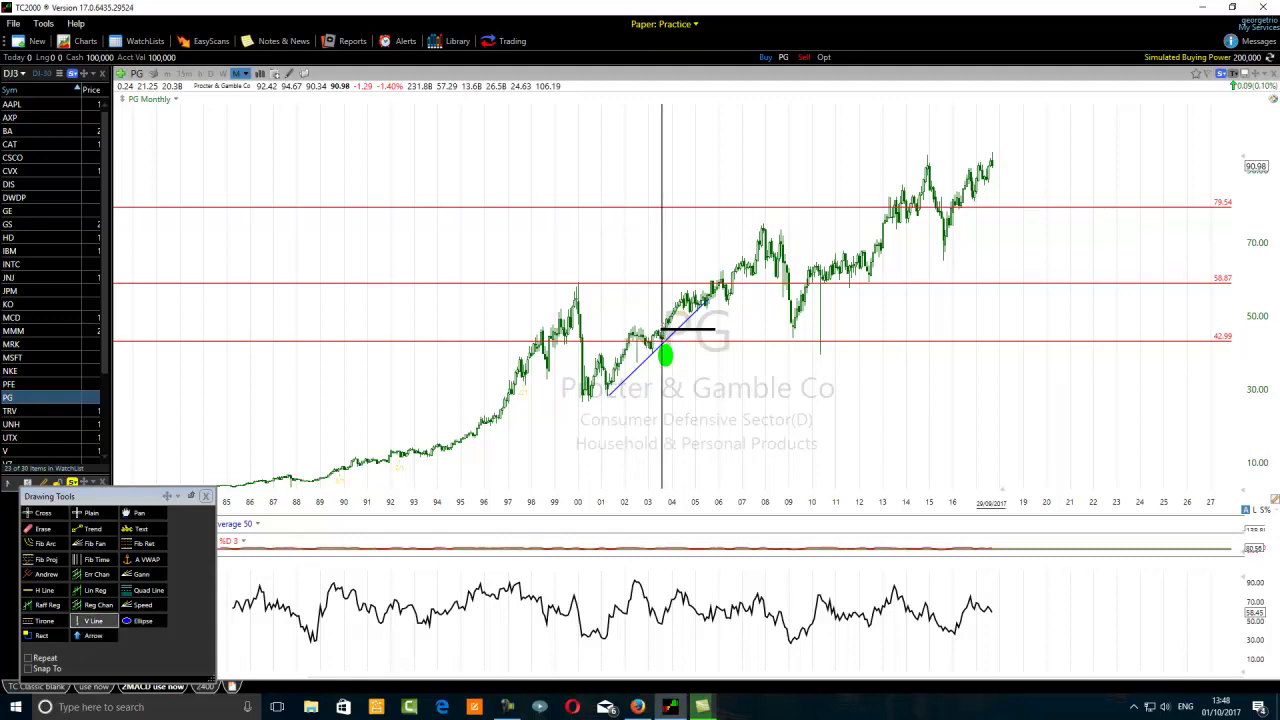
{"action": "left_click", "coordinate": [661, 337]}
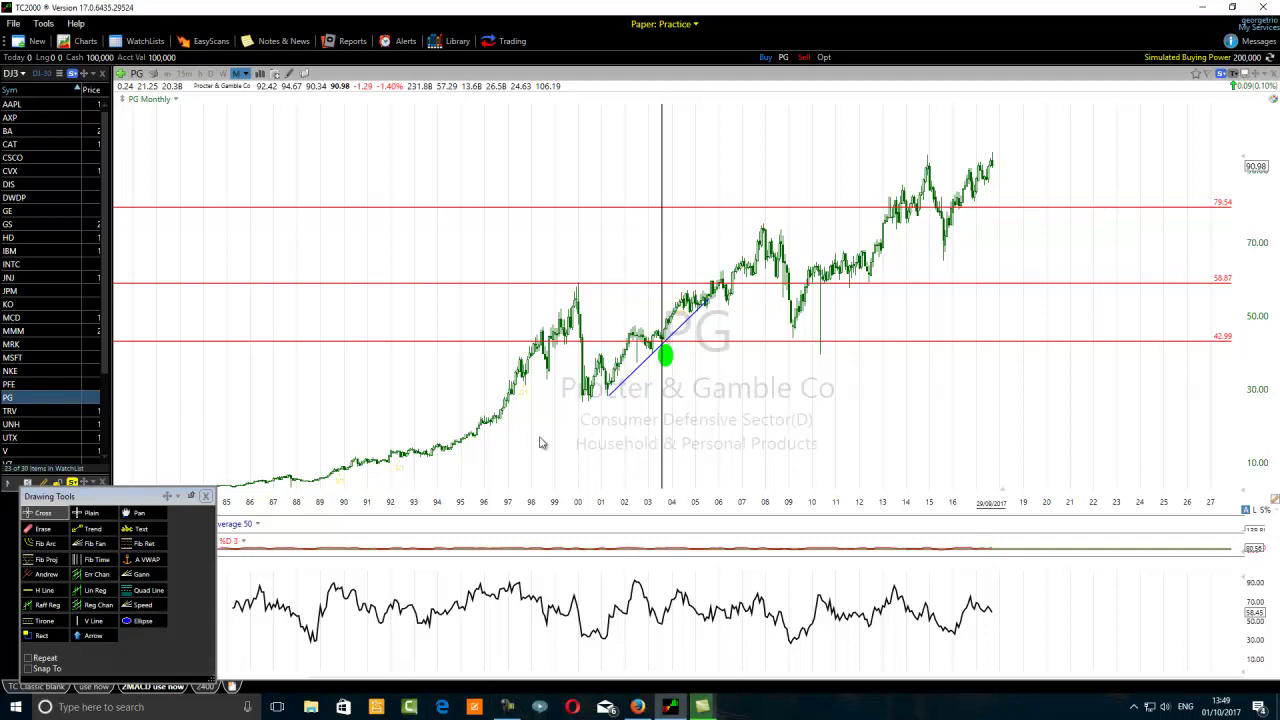
{"action": "left_click", "coordinate": [88, 528]}
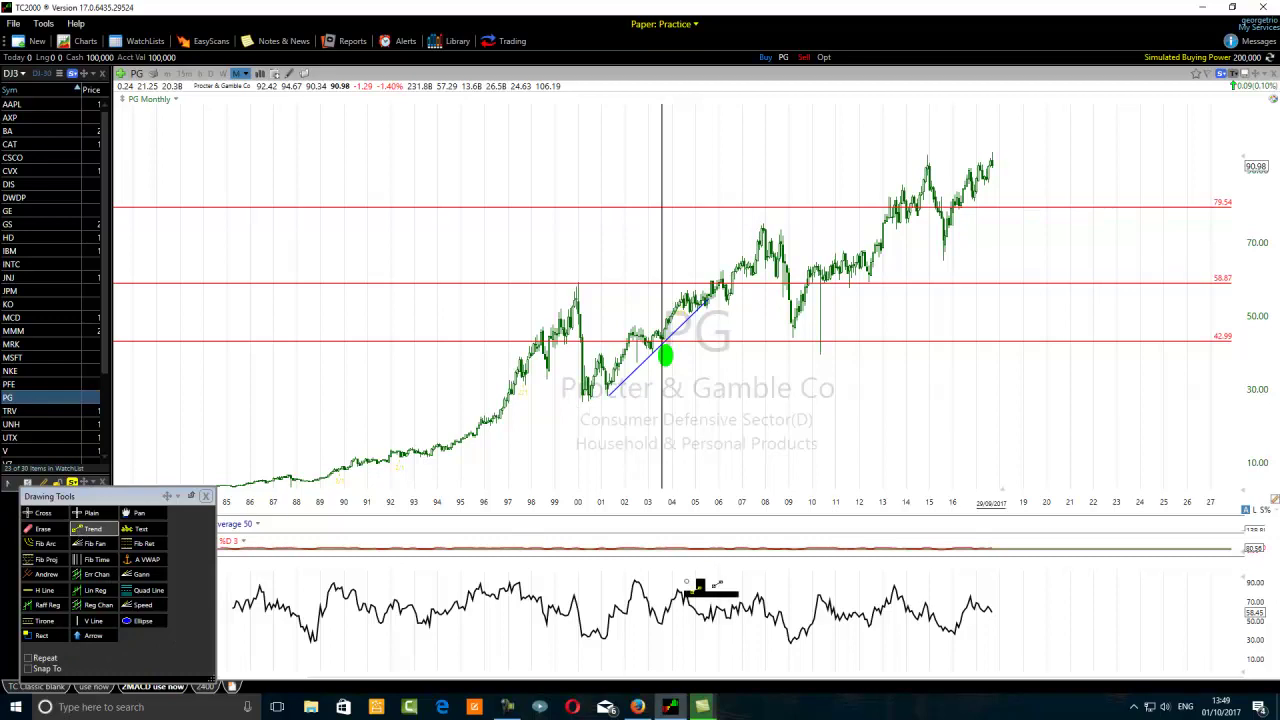
{"action": "left_click_drag", "start_coordinate": [606, 640], "coordinate": [685, 620]}
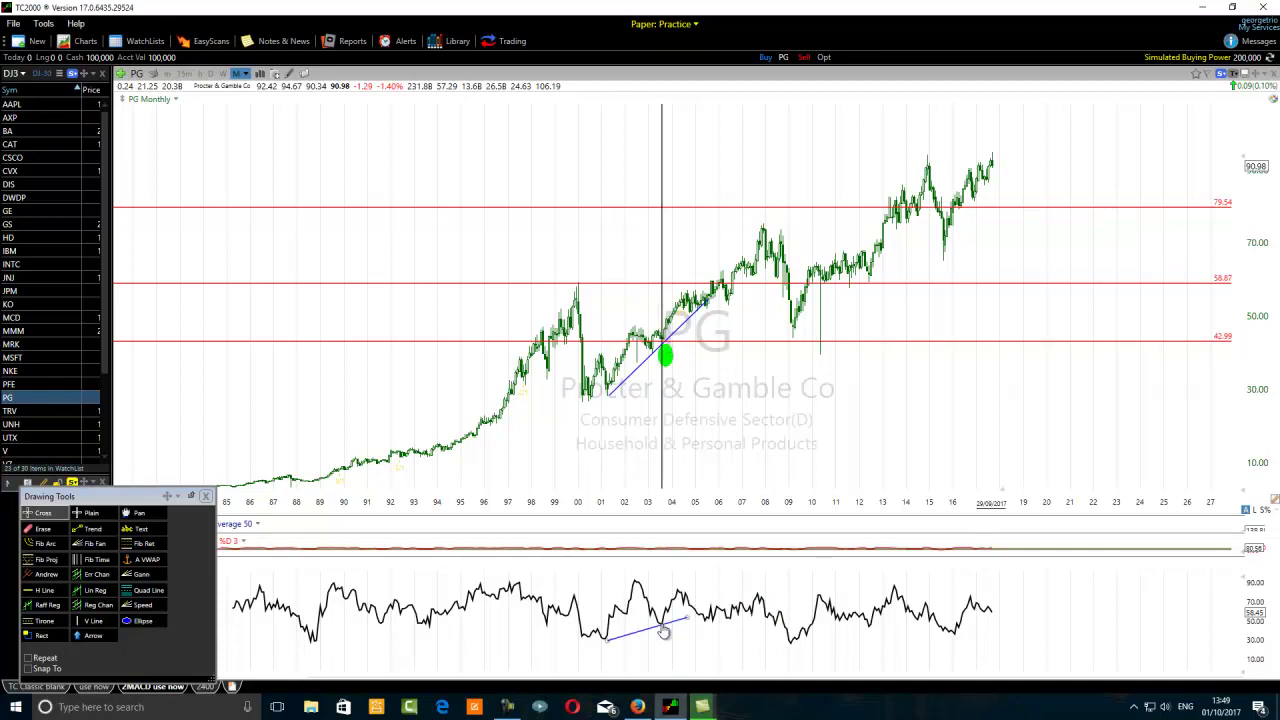
{"action": "mouse_move", "coordinate": [664, 631]}
{"action": "left_click", "coordinate": [677, 619]}
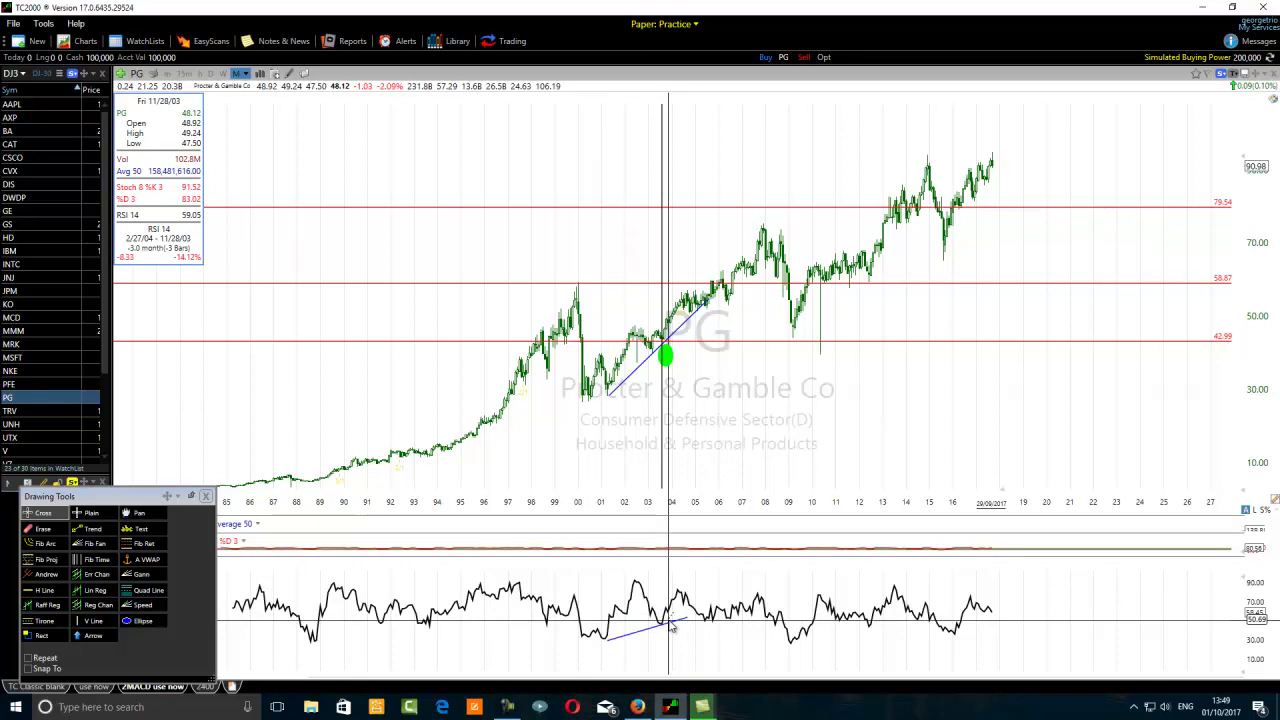
{"action": "left_click", "coordinate": [672, 626]}
{"action": "left_click", "coordinate": [663, 350]}
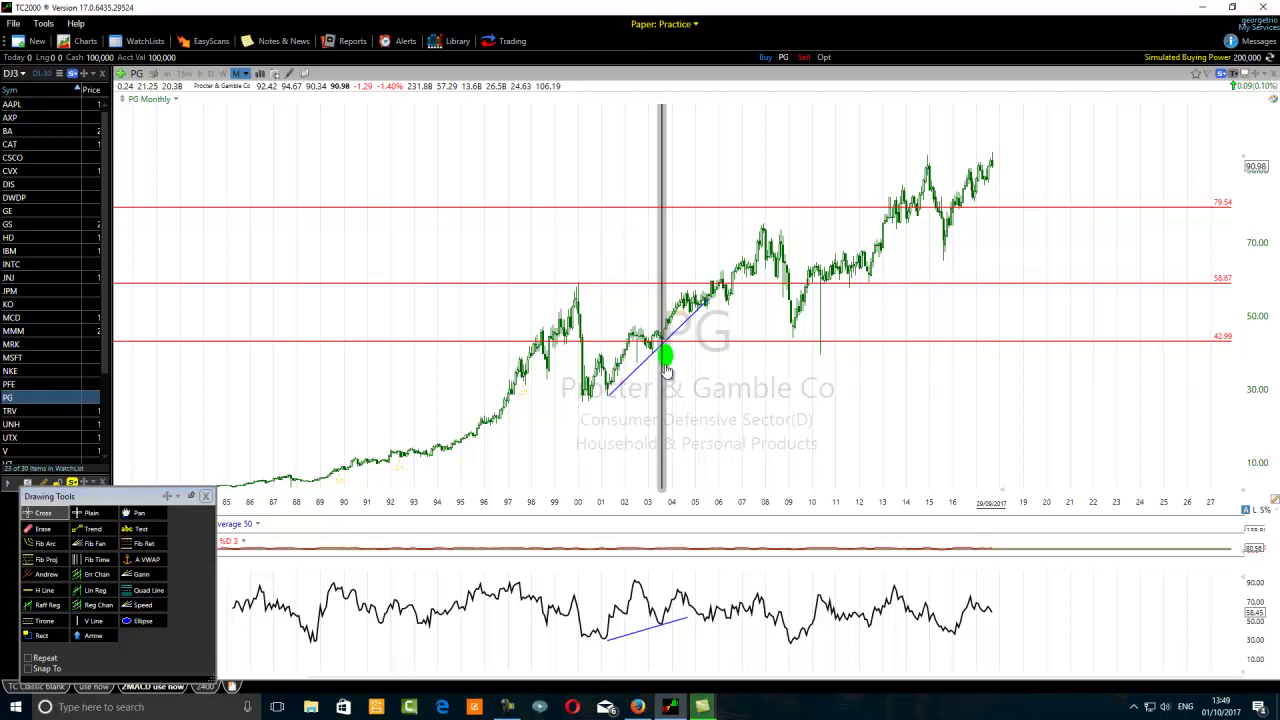
{"action": "mouse_move", "coordinate": [666, 371]}
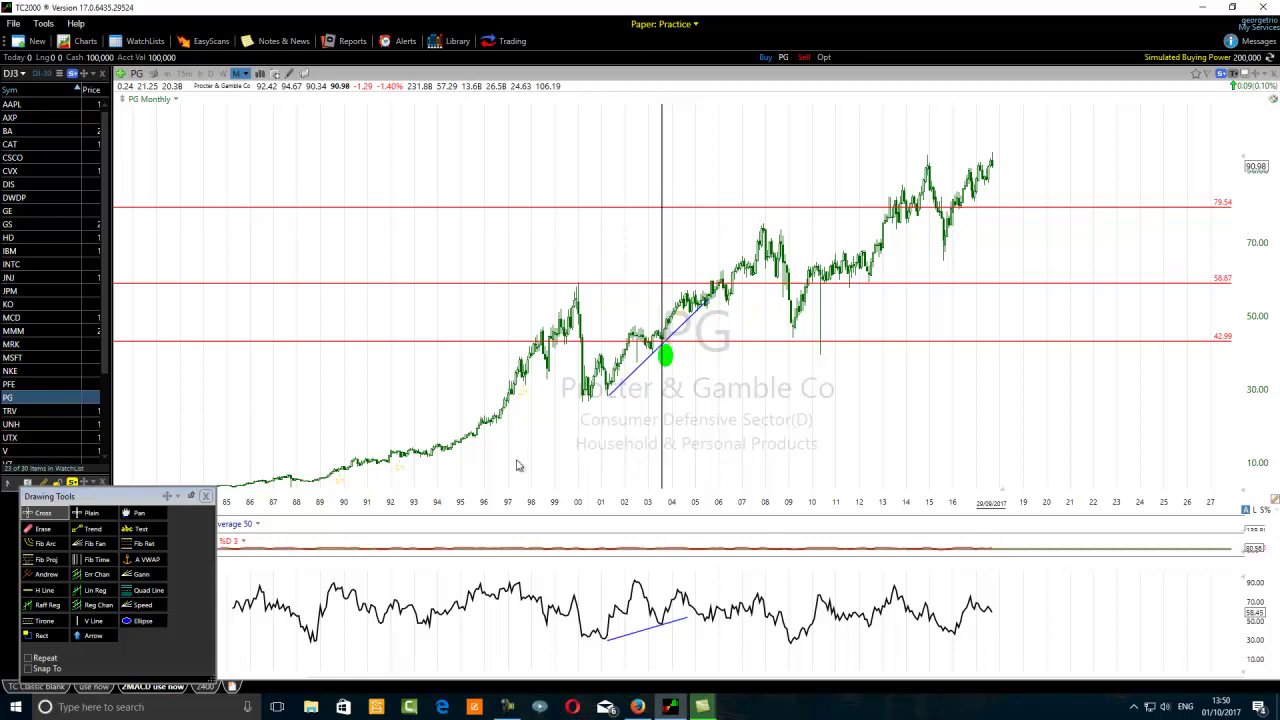
Step: Move the vertical line from the 2003 low back to about 1991, clear of the marked crossing
{"action": "left_click", "coordinate": [30, 530]}
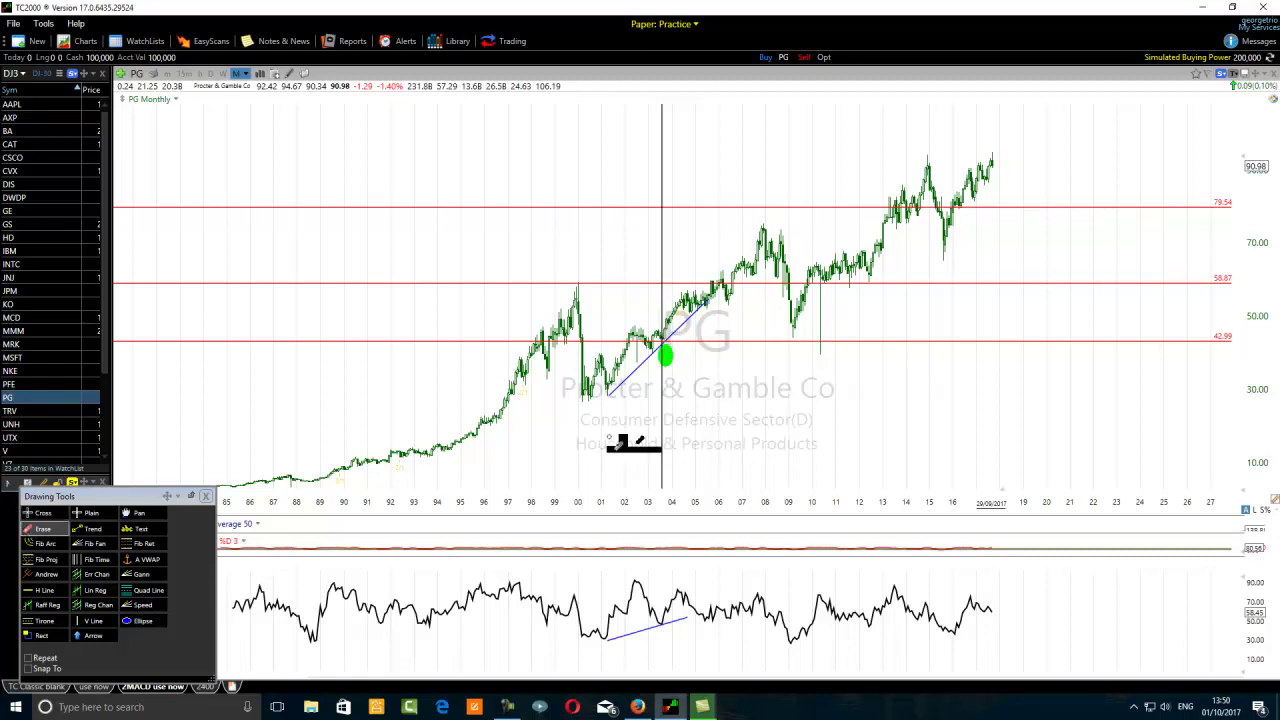
{"action": "left_click_drag", "start_coordinate": [676, 420], "coordinate": [366, 445]}
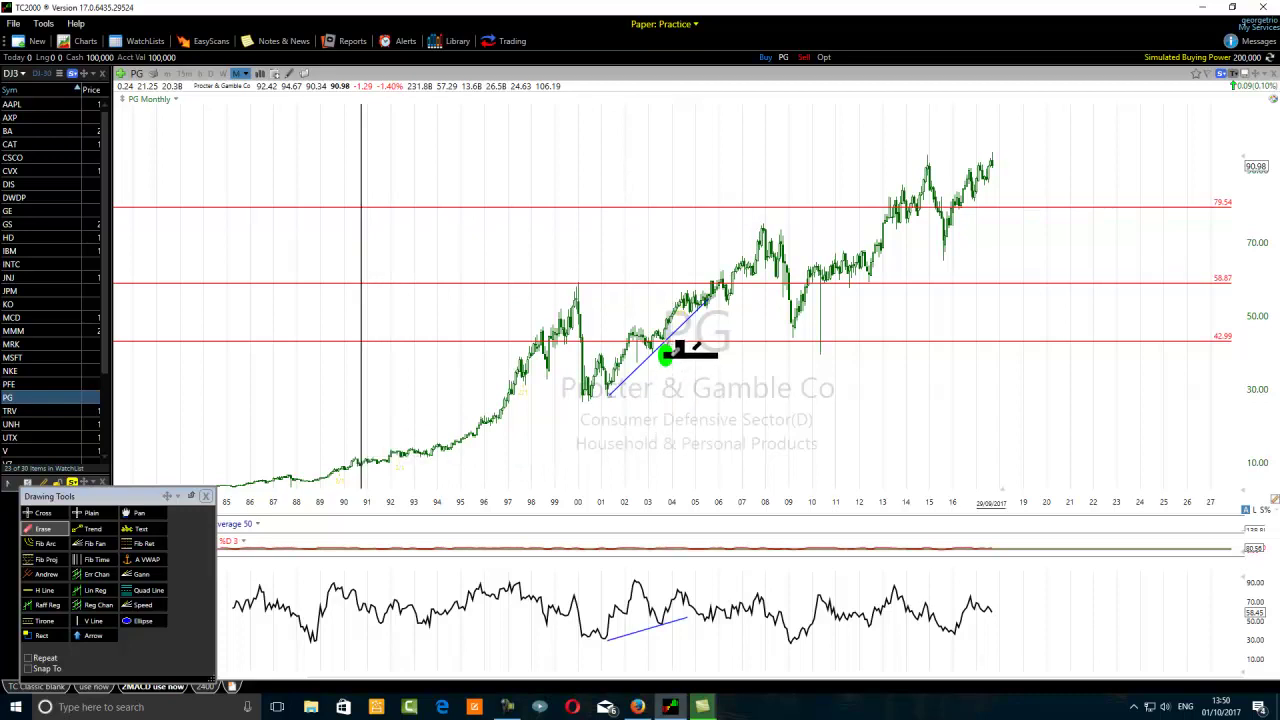
{"action": "mouse_move", "coordinate": [688, 352]}
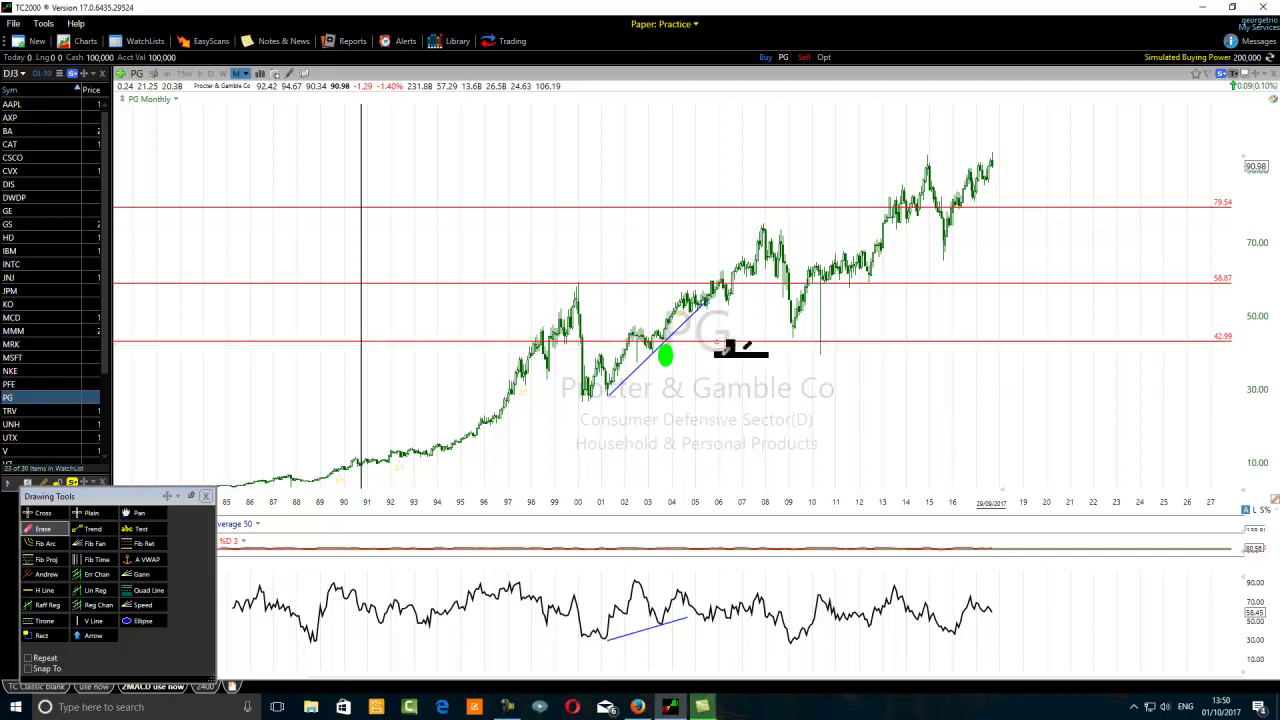
Step: Add an ellipse marker well below the 2009 price low and erase the 2001–2005 trend line under the price
{"action": "left_click", "coordinate": [140, 621]}
{"action": "left_click_drag", "start_coordinate": [773, 336], "coordinate": [800, 348]}
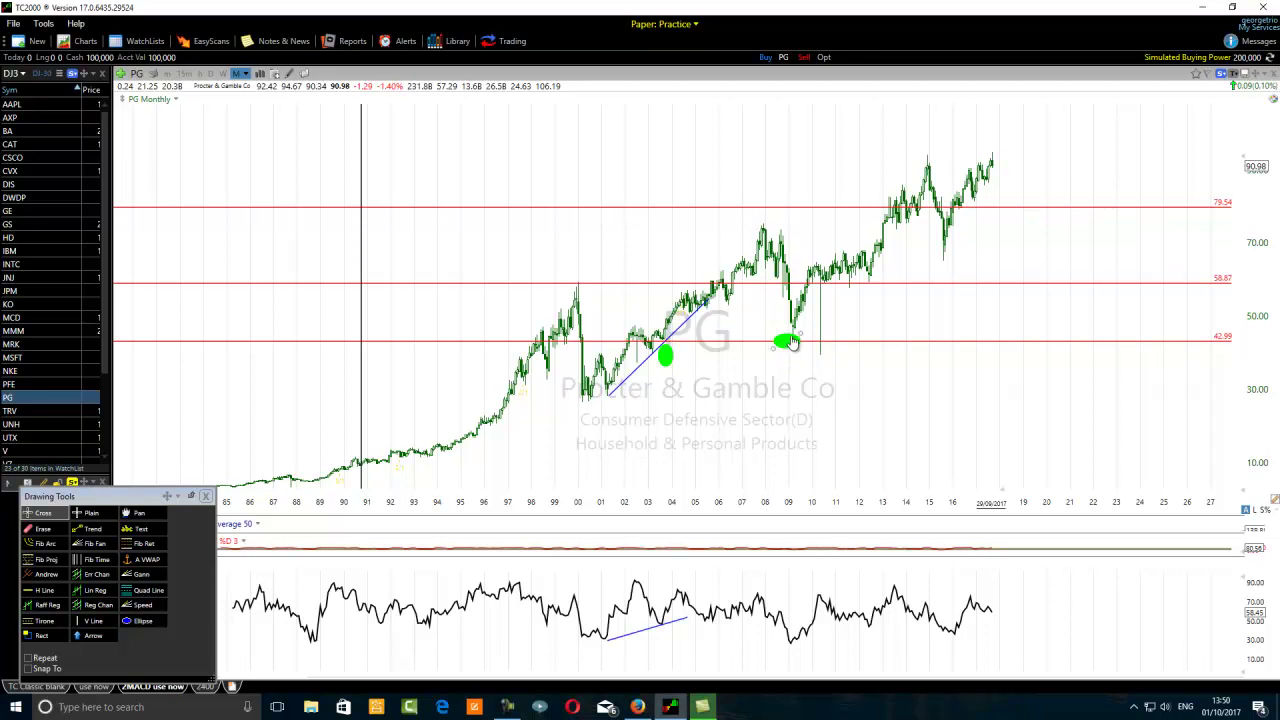
{"action": "left_click_drag", "start_coordinate": [790, 343], "coordinate": [792, 404]}
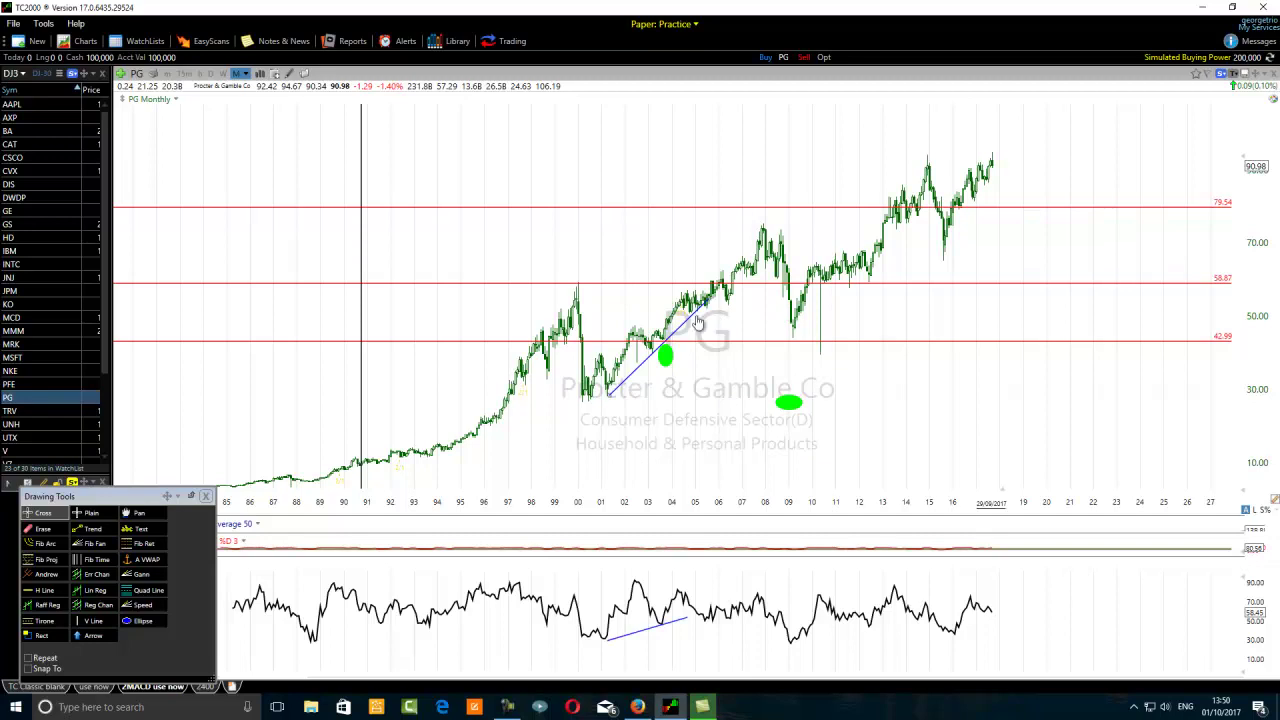
{"action": "left_click", "coordinate": [43, 529]}
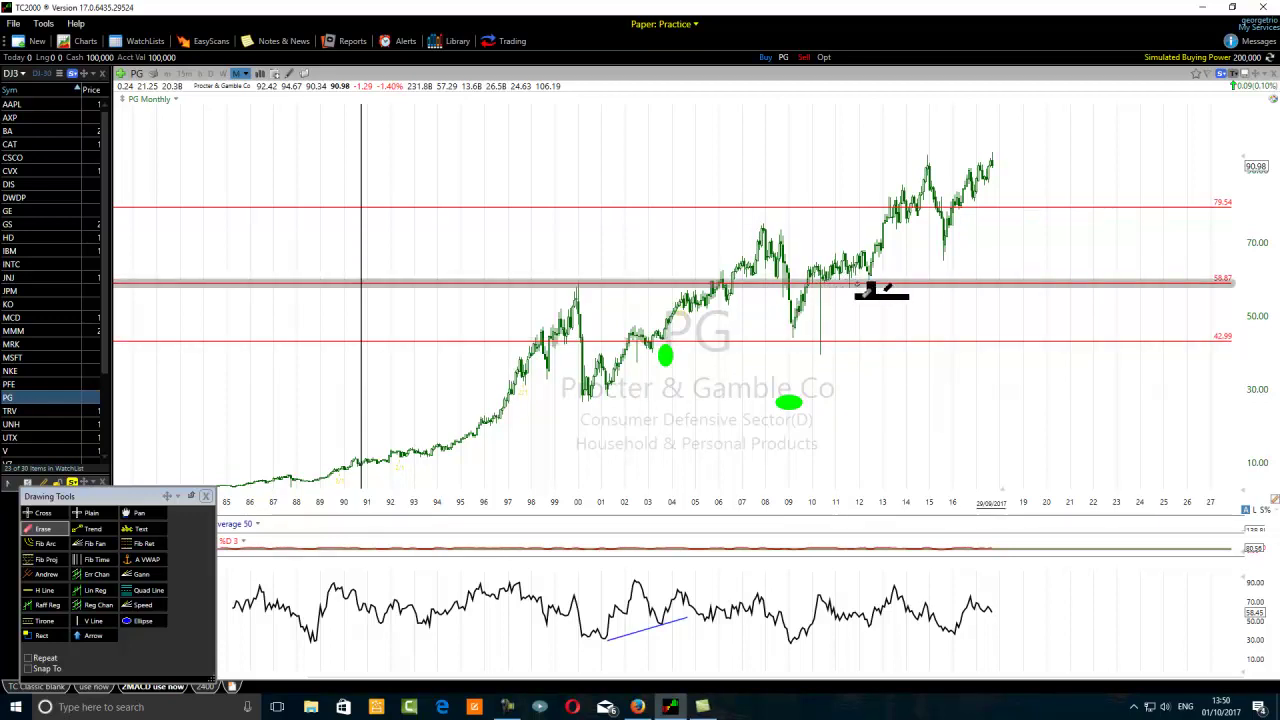
Step: Mark the 2010, 2011 and 2012 price lows along the 58.87 line with three small ellipses
{"action": "left_click", "coordinate": [131, 622]}
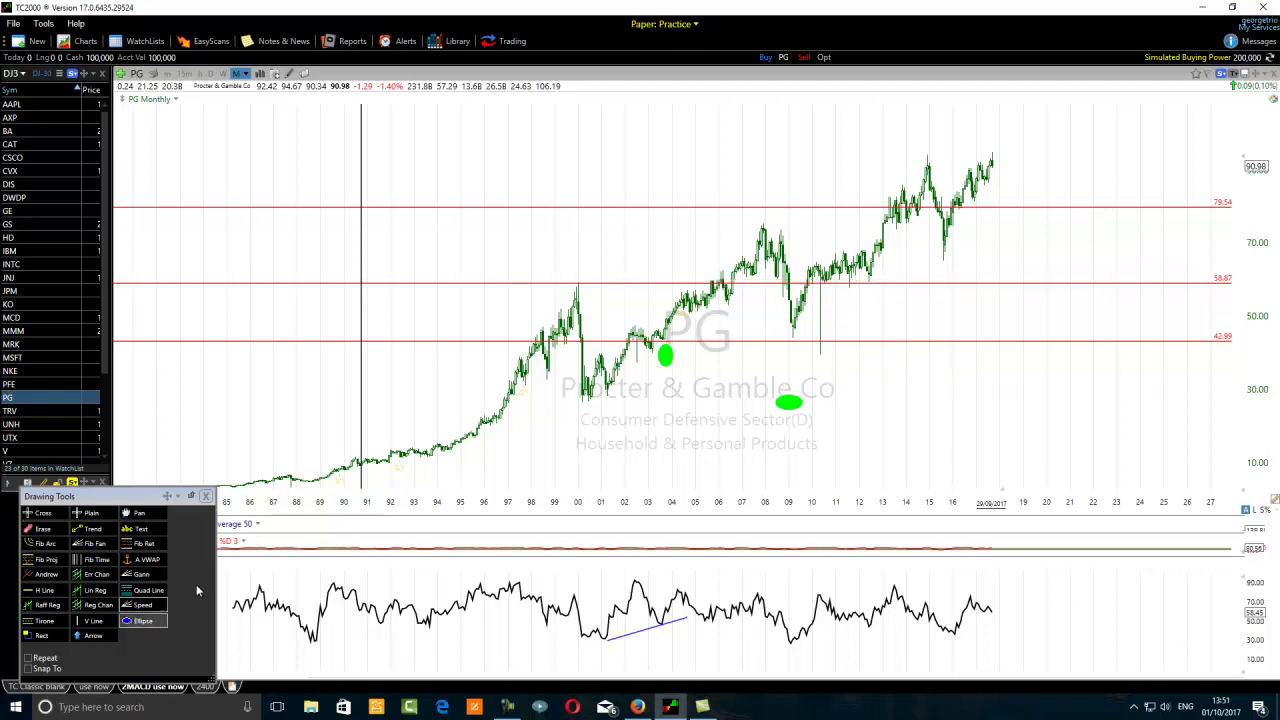
{"action": "left_click", "coordinate": [828, 291]}
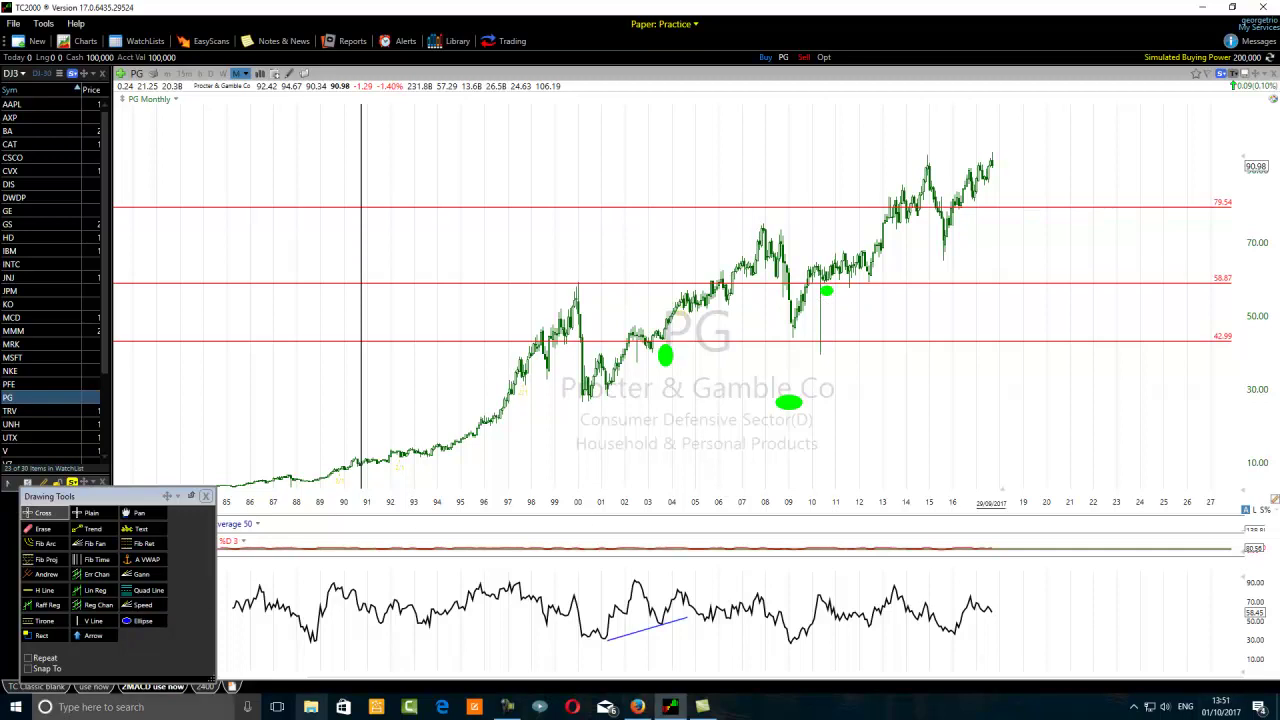
{"action": "left_click", "coordinate": [132, 621]}
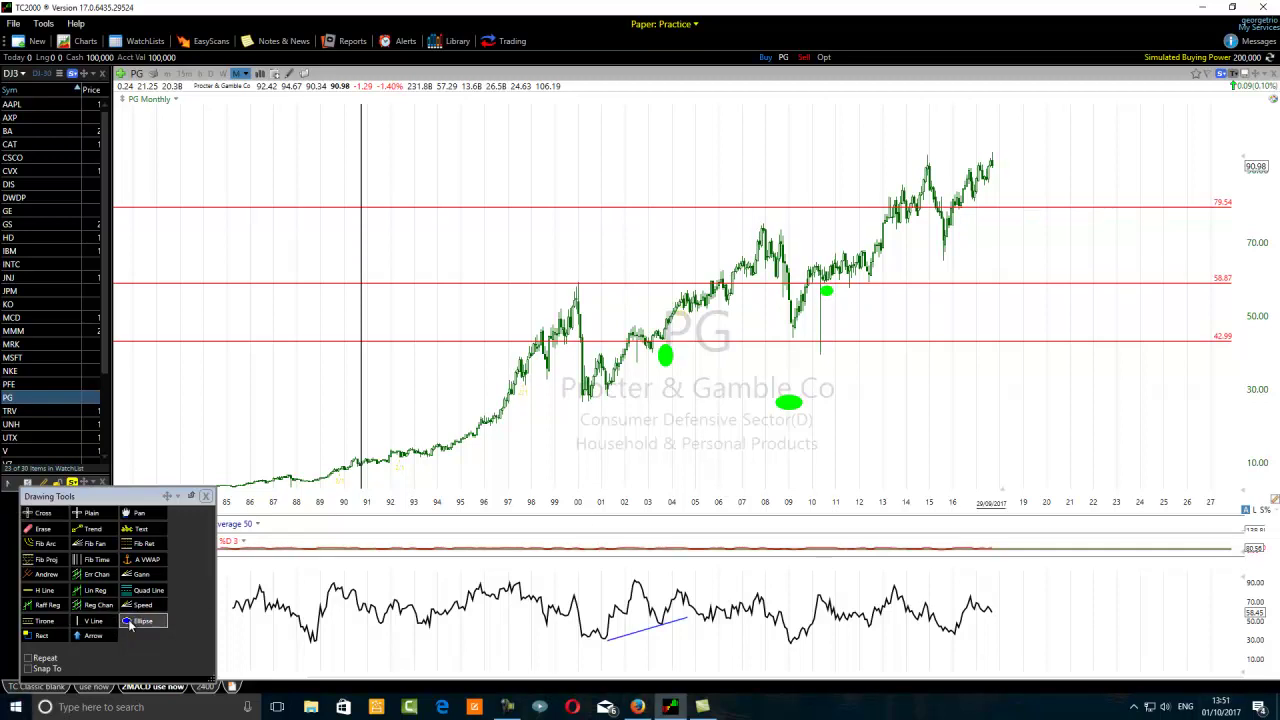
{"action": "mouse_move", "coordinate": [858, 287]}
{"action": "left_mouse_down"}
{"action": "mouse_move", "coordinate": [906, 279]}
{"action": "mouse_move", "coordinate": [848, 291]}
{"action": "left_mouse_up"}
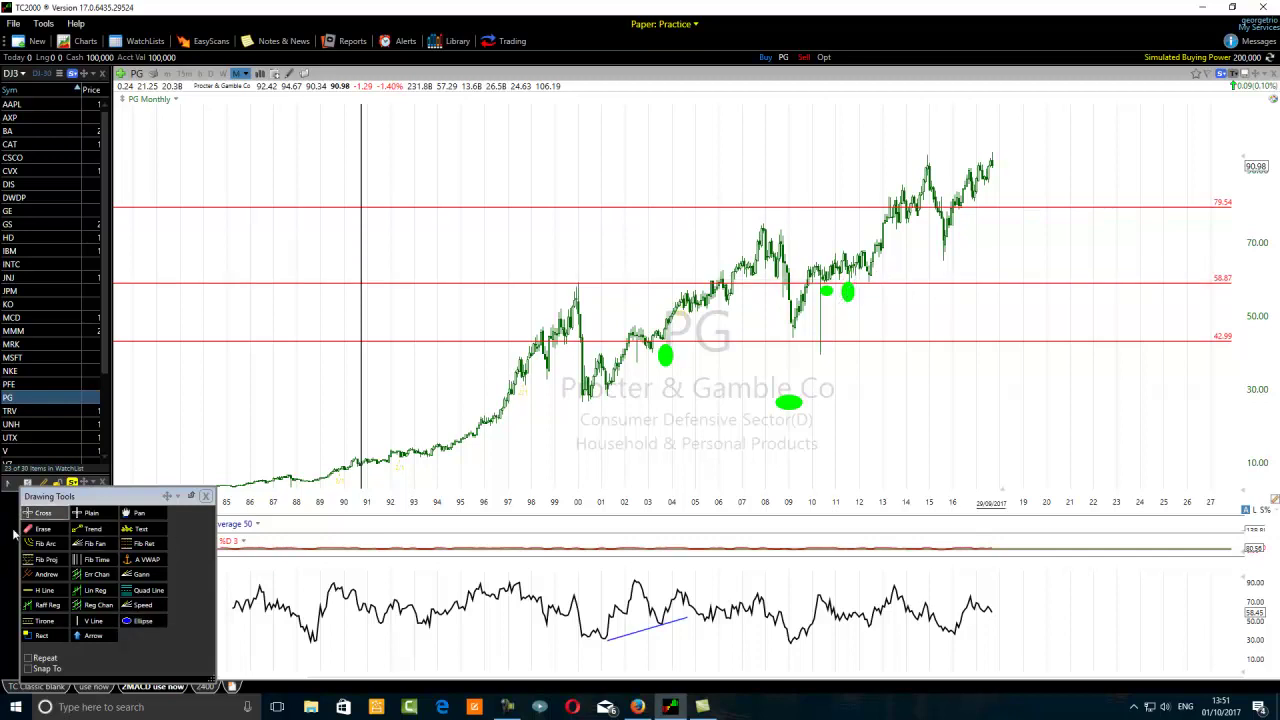
{"action": "left_click", "coordinate": [128, 621]}
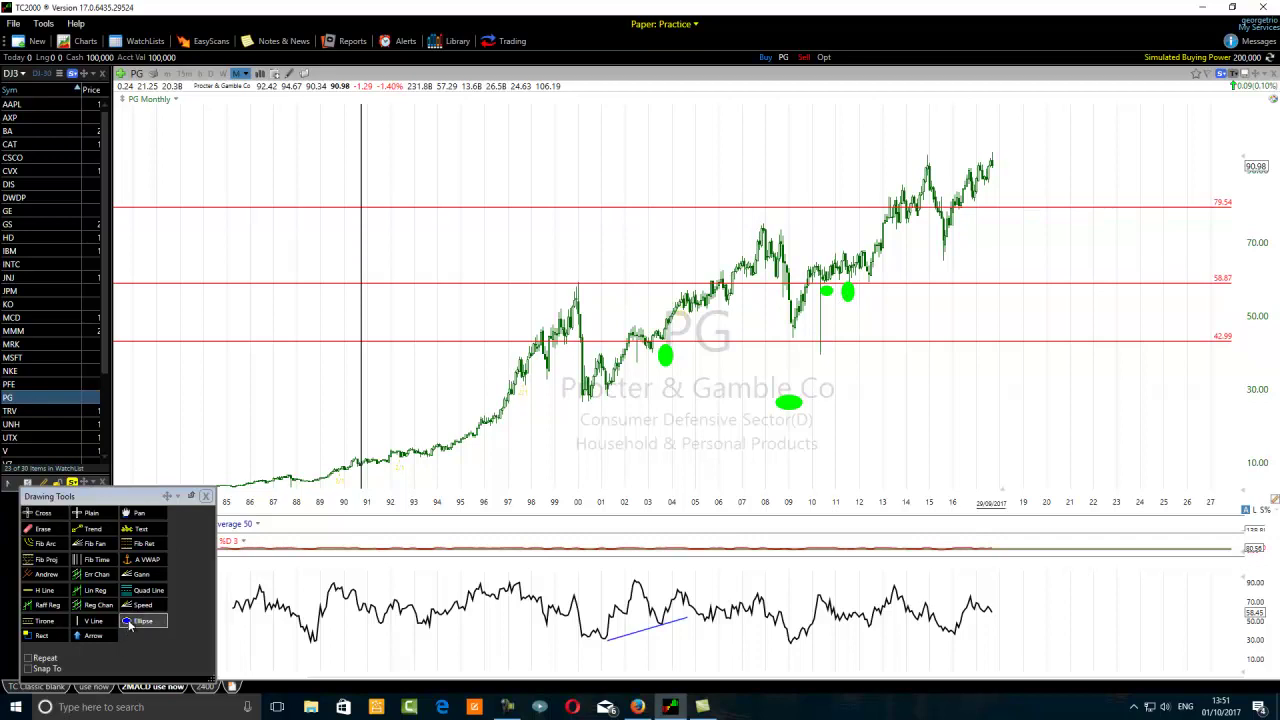
{"action": "left_click_drag", "start_coordinate": [878, 268], "coordinate": [874, 292]}
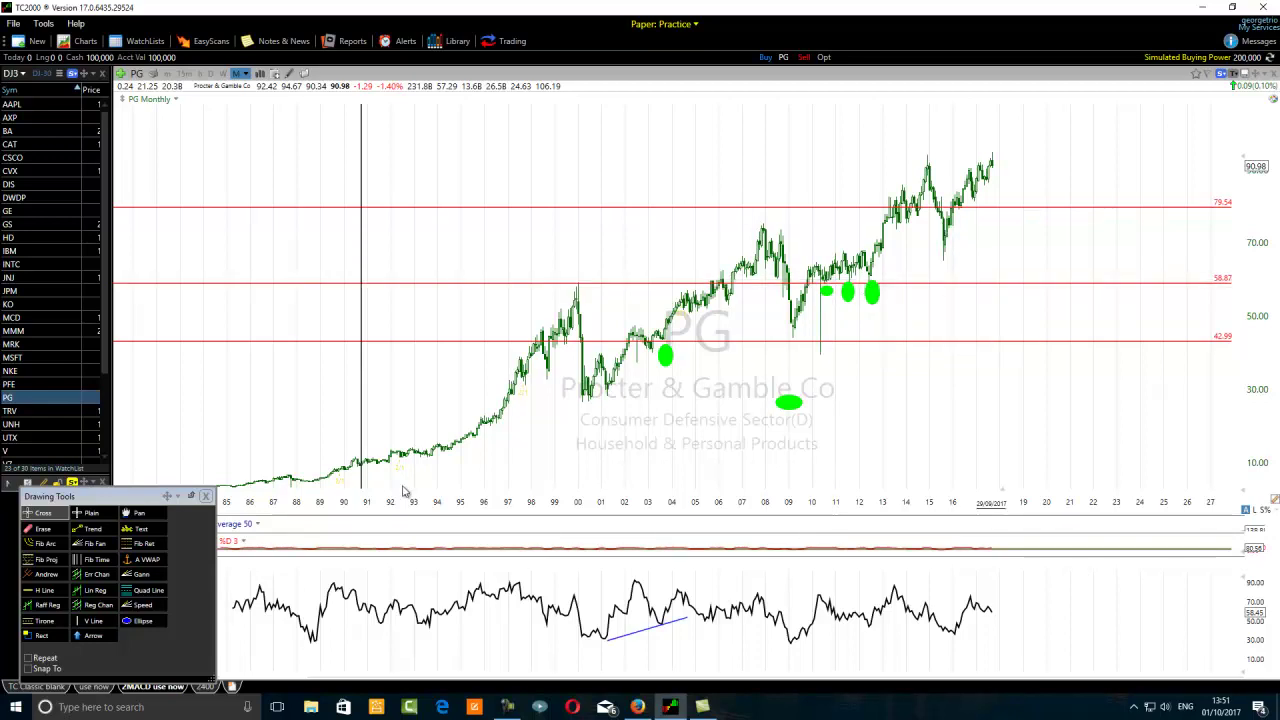
Step: Draw a rising trend line from the 2009 price low, move the 2012 ellipse aside and steepen the line to touch the 2012 low
{"action": "left_click", "coordinate": [80, 531]}
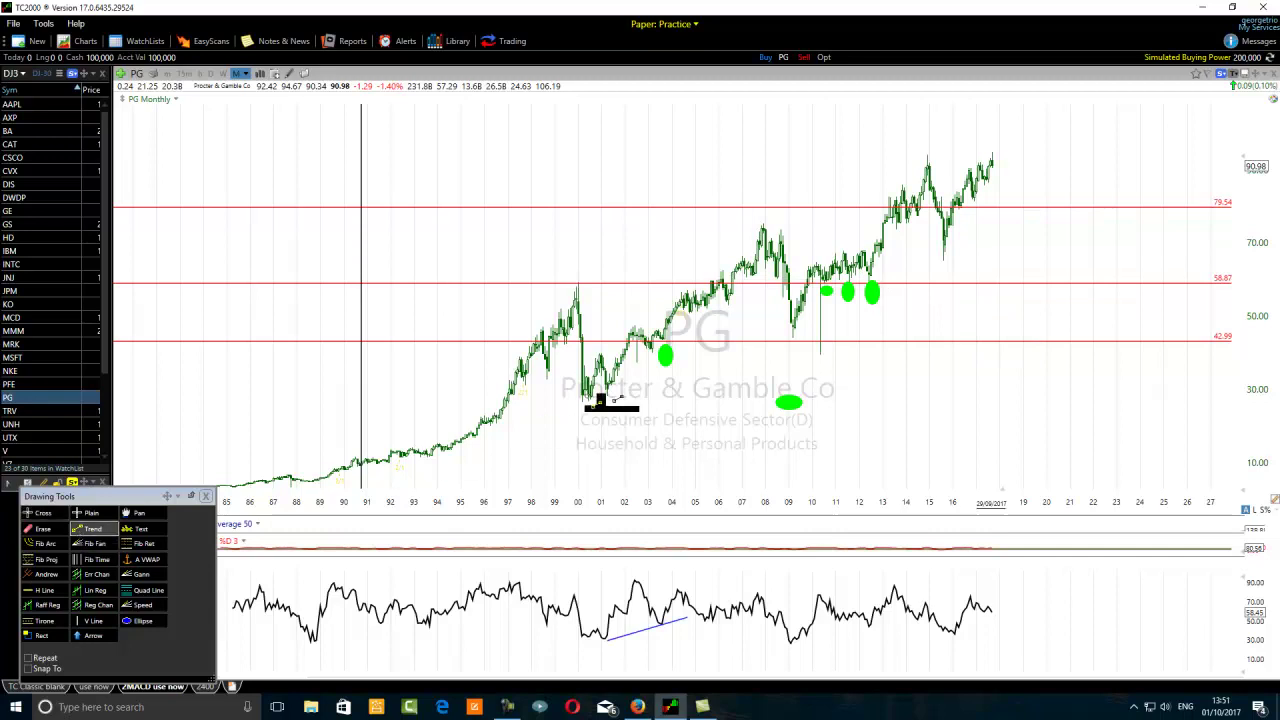
{"action": "left_click_drag", "start_coordinate": [791, 338], "coordinate": [962, 198]}
{"action": "mouse_move", "coordinate": [1068, 193]}
{"action": "left_mouse_down"}
{"action": "mouse_move", "coordinate": [1225, 127]}
{"action": "mouse_move", "coordinate": [1255, 100]}
{"action": "mouse_move", "coordinate": [1095, 120]}
{"action": "mouse_move", "coordinate": [1128, 138]}
{"action": "left_mouse_up"}
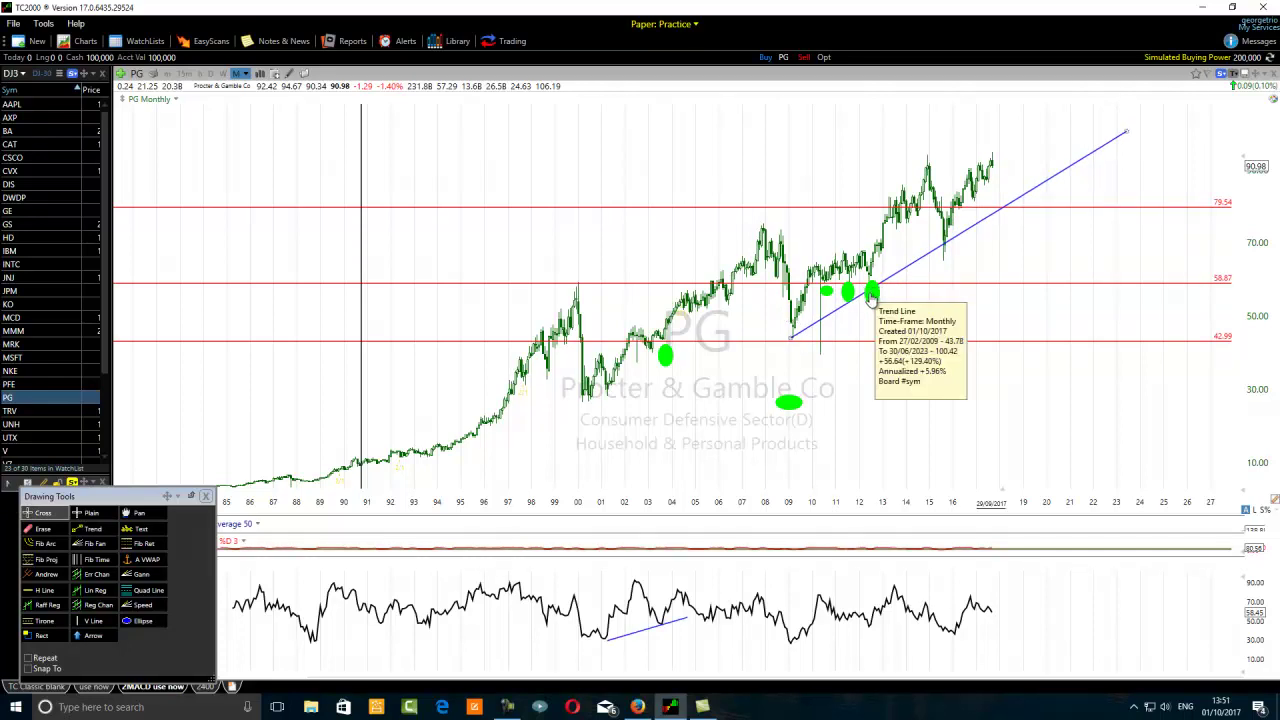
{"action": "left_click_drag", "start_coordinate": [873, 306], "coordinate": [907, 308]}
{"action": "left_click_drag", "start_coordinate": [1128, 133], "coordinate": [1126, 110]}
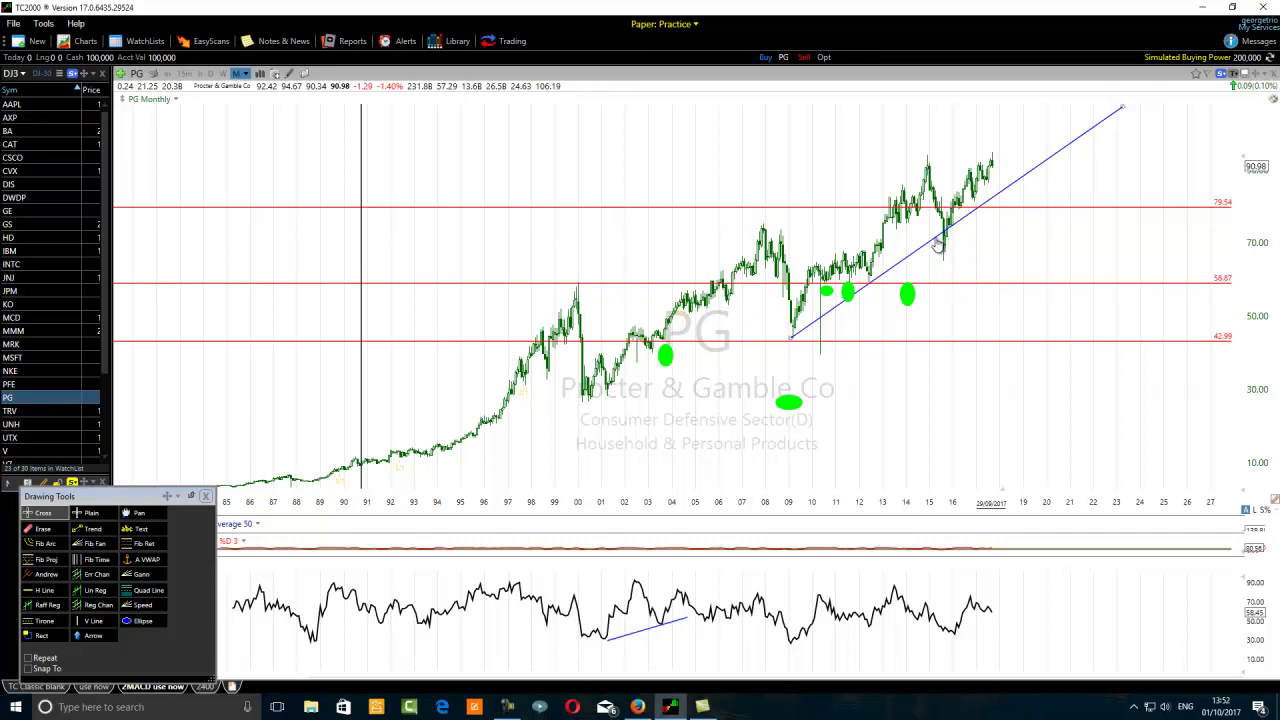
Step: Move the 2009 trend line away to the empty area above the early 1990s and place the spare ellipse under the 2016 low at 79.54
{"action": "left_click_drag", "start_coordinate": [933, 245], "coordinate": [464, 126]}
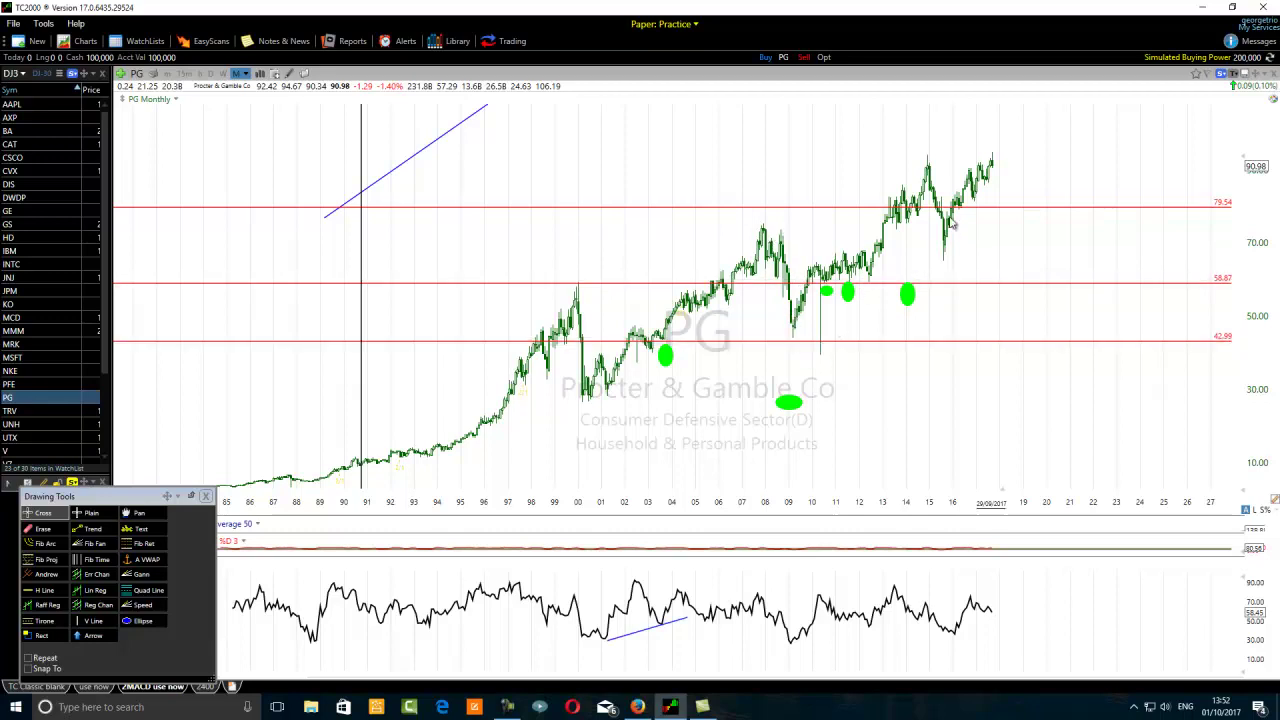
{"action": "mouse_move", "coordinate": [958, 218]}
{"action": "scroll", "coordinate": [908, 226], "scroll_direction": "up", "scroll_amount": 1}
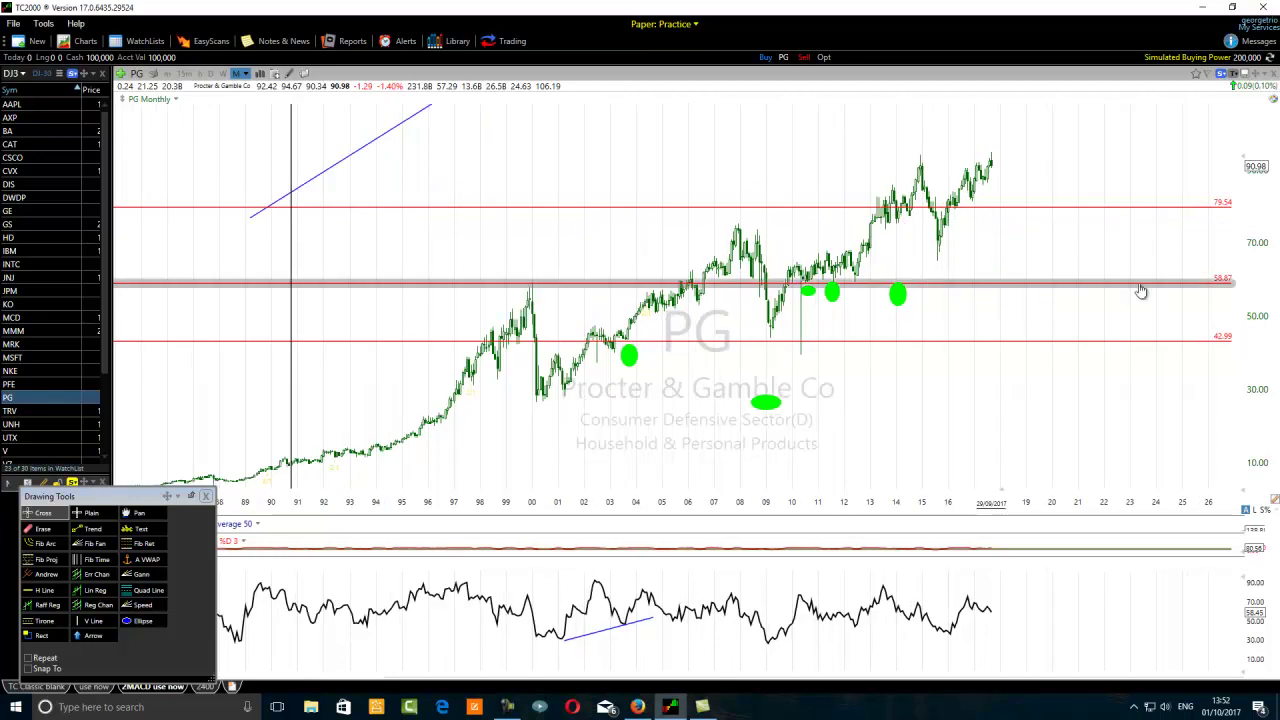
{"action": "scroll", "coordinate": [903, 272], "scroll_direction": "up", "scroll_amount": 2}
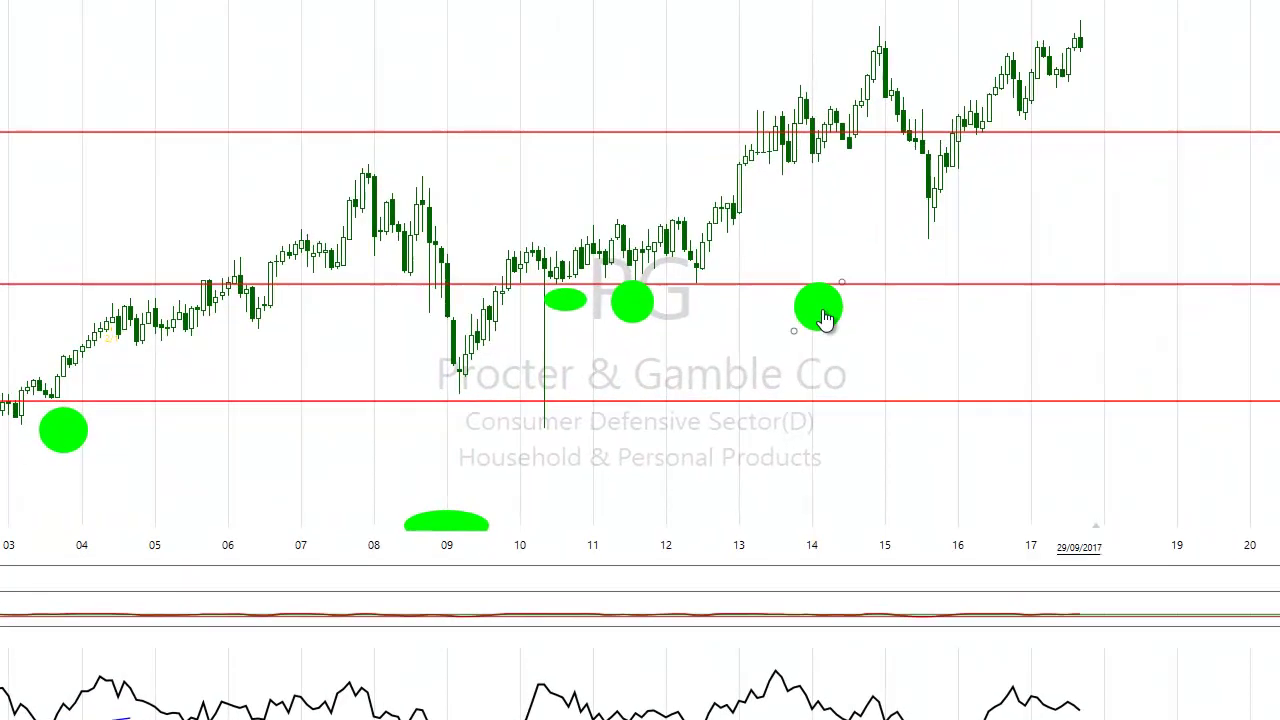
{"action": "left_click_drag", "start_coordinate": [820, 346], "coordinate": [903, 298]}
{"action": "left_click_drag", "start_coordinate": [950, 238], "coordinate": [989, 158]}
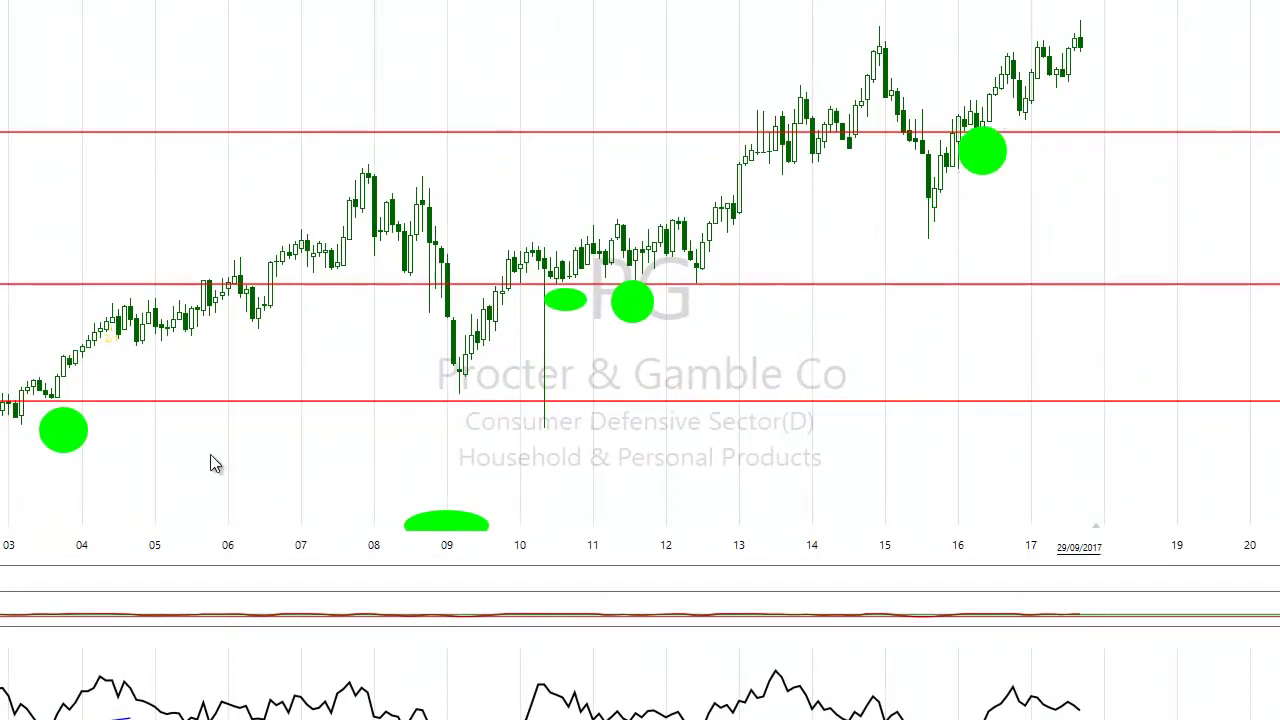
Step: Move the 2003 ellipse under the late-2016 low and draw a rising trend line beneath the 2015–2017 price lows
{"action": "left_click_drag", "start_coordinate": [63, 435], "coordinate": [1097, 206]}
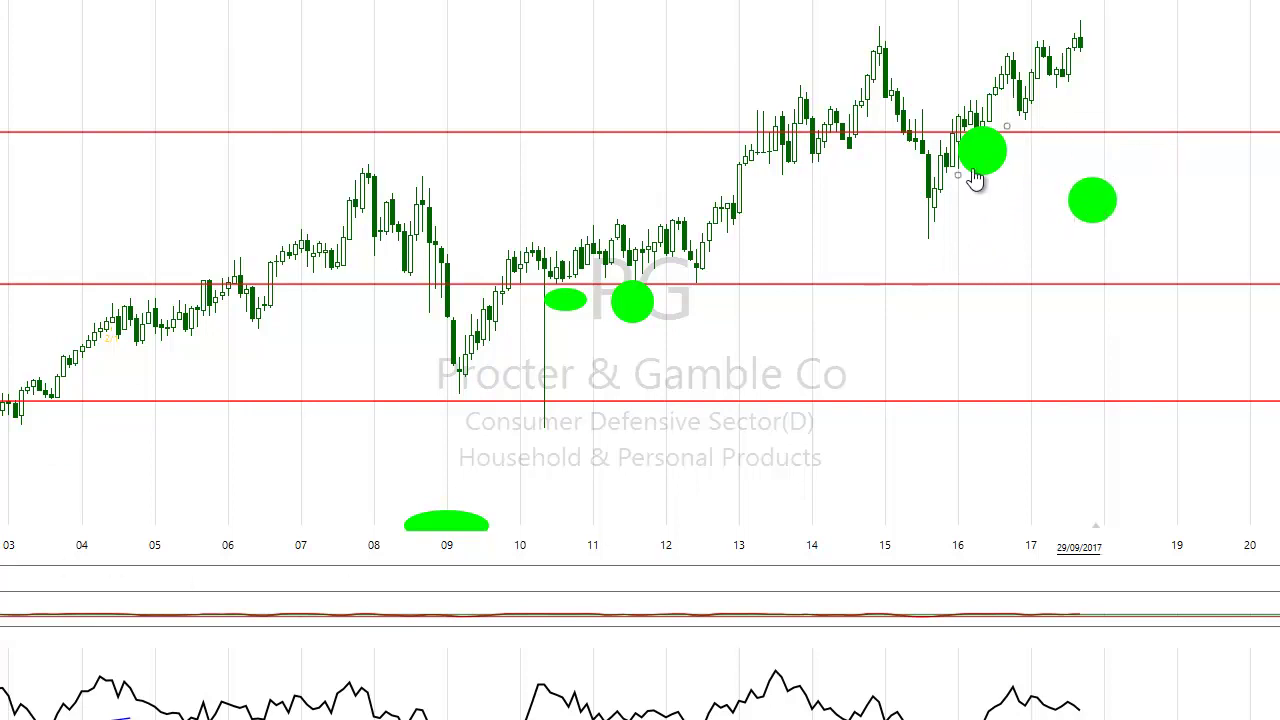
{"action": "mouse_move", "coordinate": [1042, 96]}
{"action": "left_mouse_down"}
{"action": "mouse_move", "coordinate": [1006, 131]}
{"action": "mouse_move", "coordinate": [1080, 63]}
{"action": "left_mouse_up"}
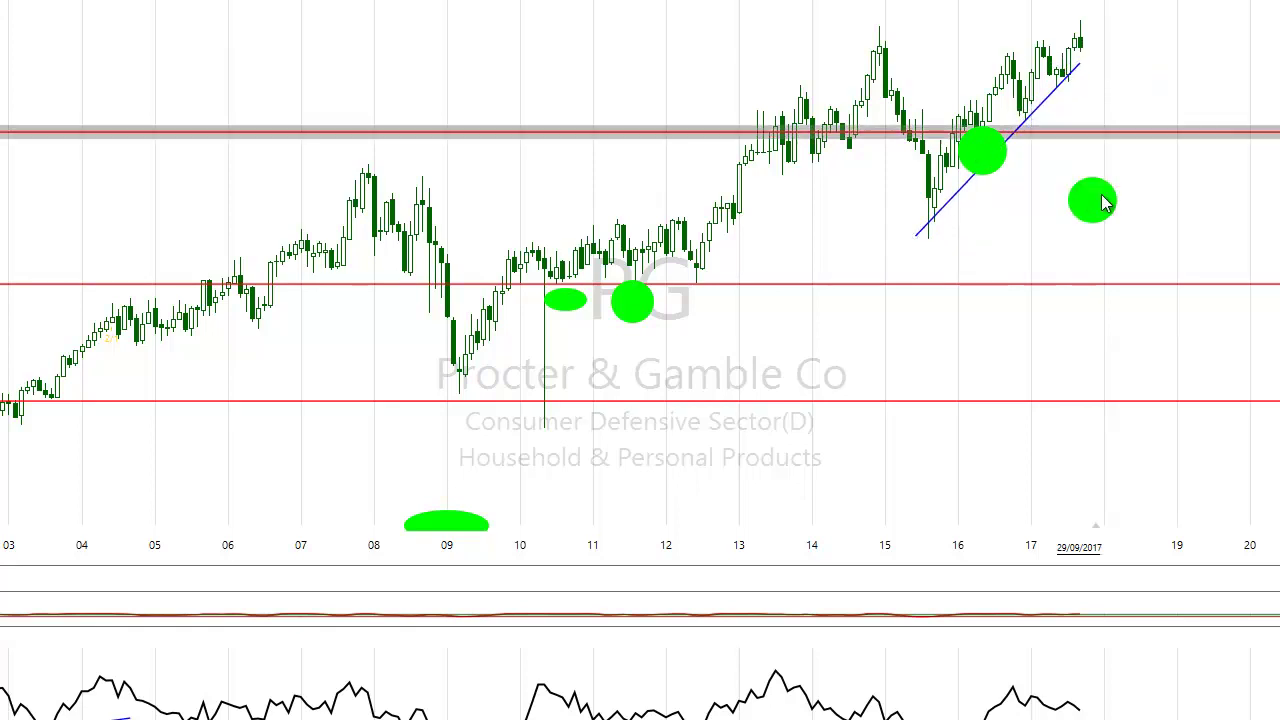
{"action": "left_click_drag", "start_coordinate": [1088, 208], "coordinate": [1035, 140]}
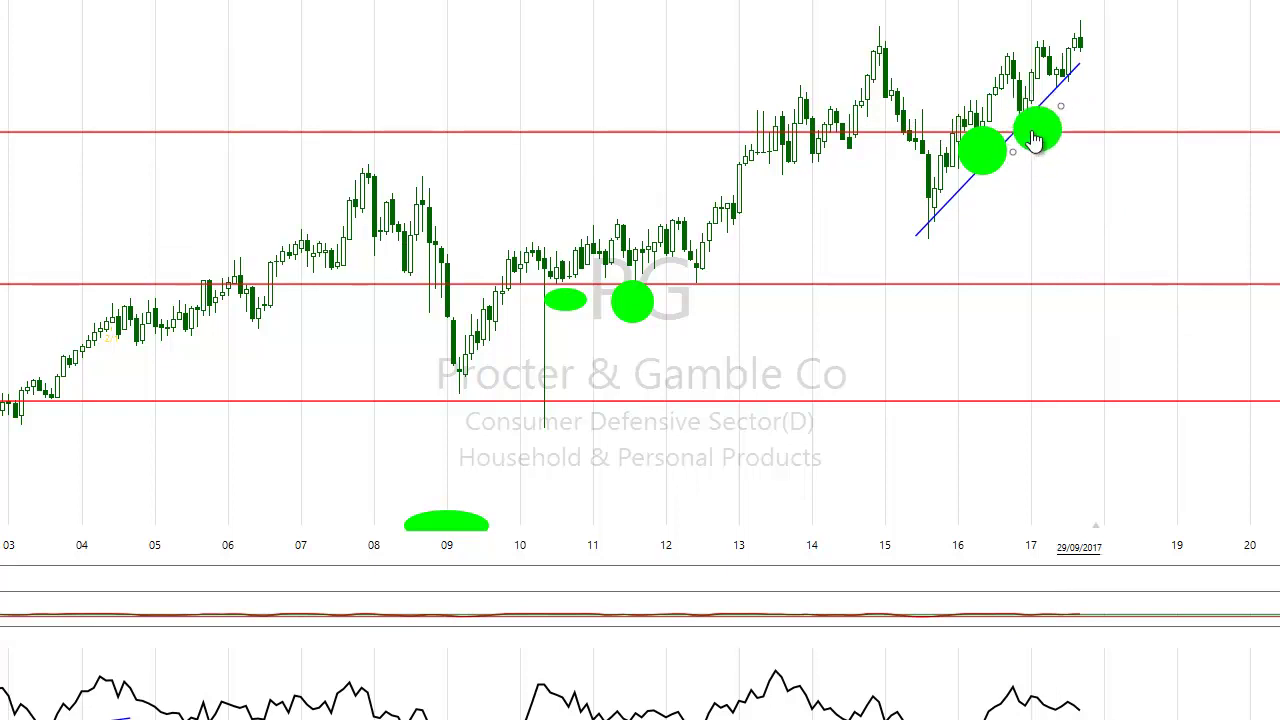
{"action": "scroll", "coordinate": [625, 165], "scroll_direction": "down", "scroll_amount": 4}
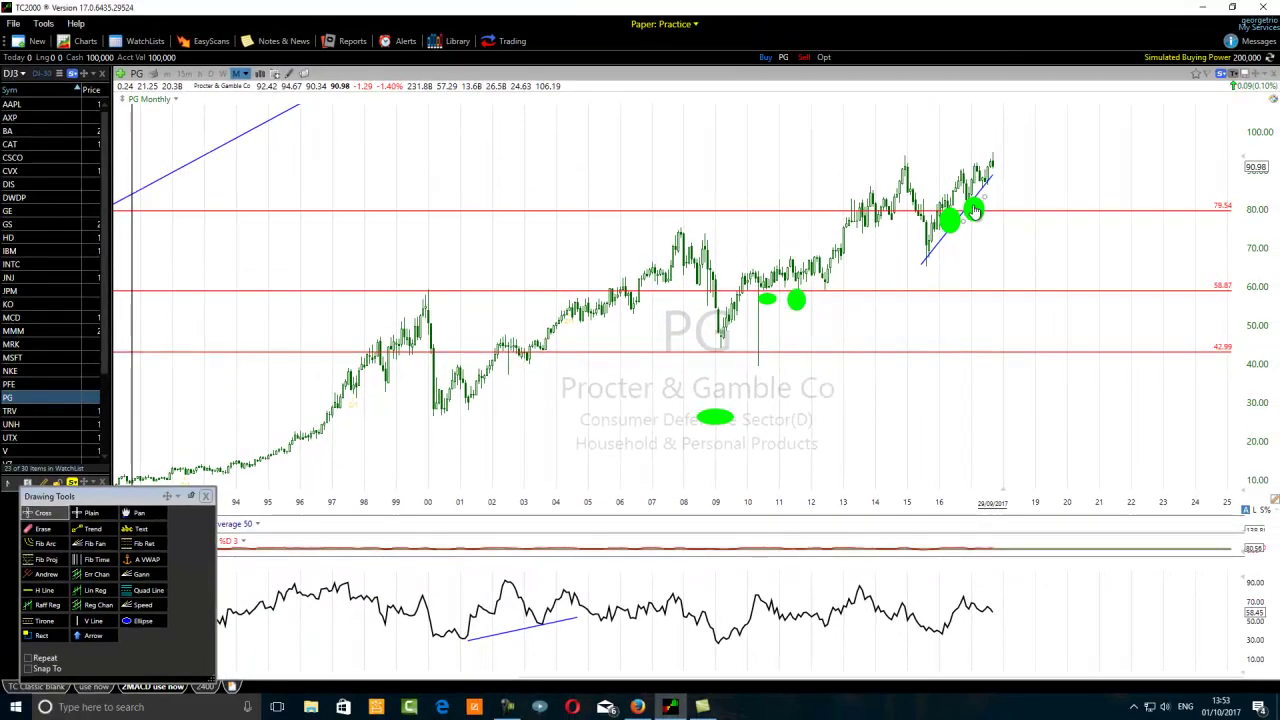
Step: Erase all the green ellipse markers and the 2015–2017 trend line from the monthly chart
{"action": "mouse_move", "coordinate": [974, 212]}
{"action": "left_click", "coordinate": [42, 528]}
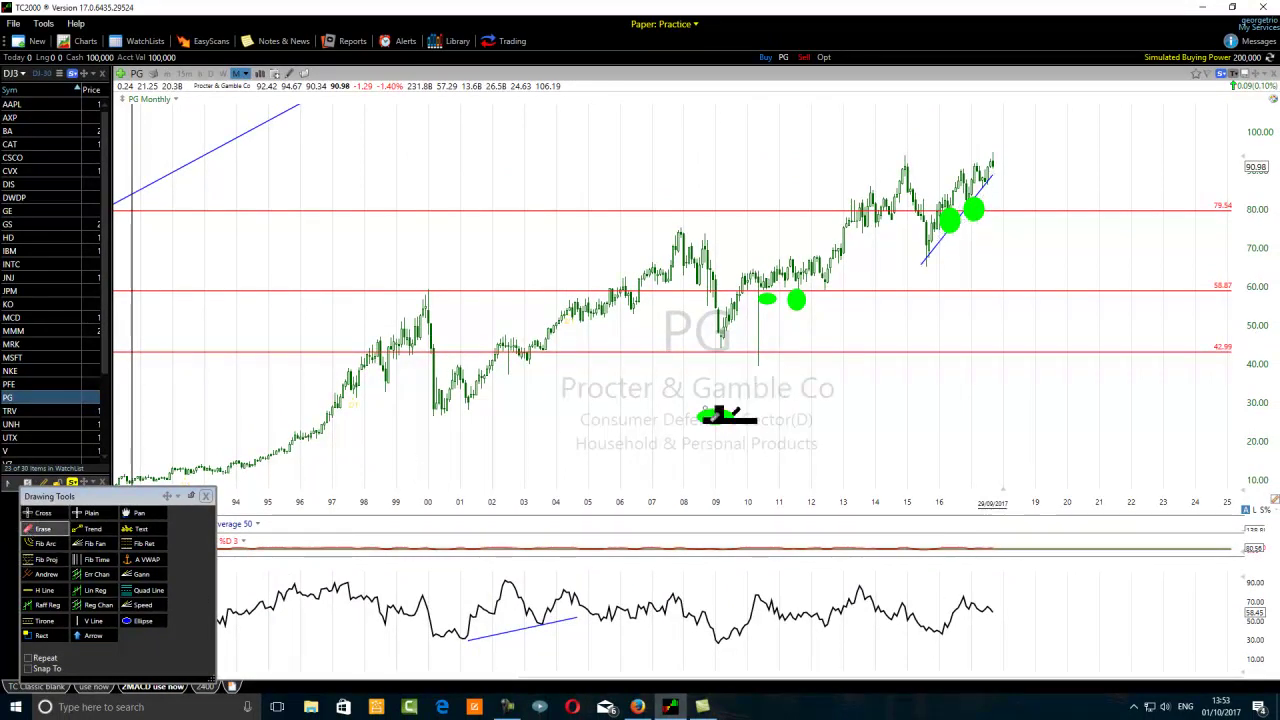
{"action": "left_click", "coordinate": [708, 418]}
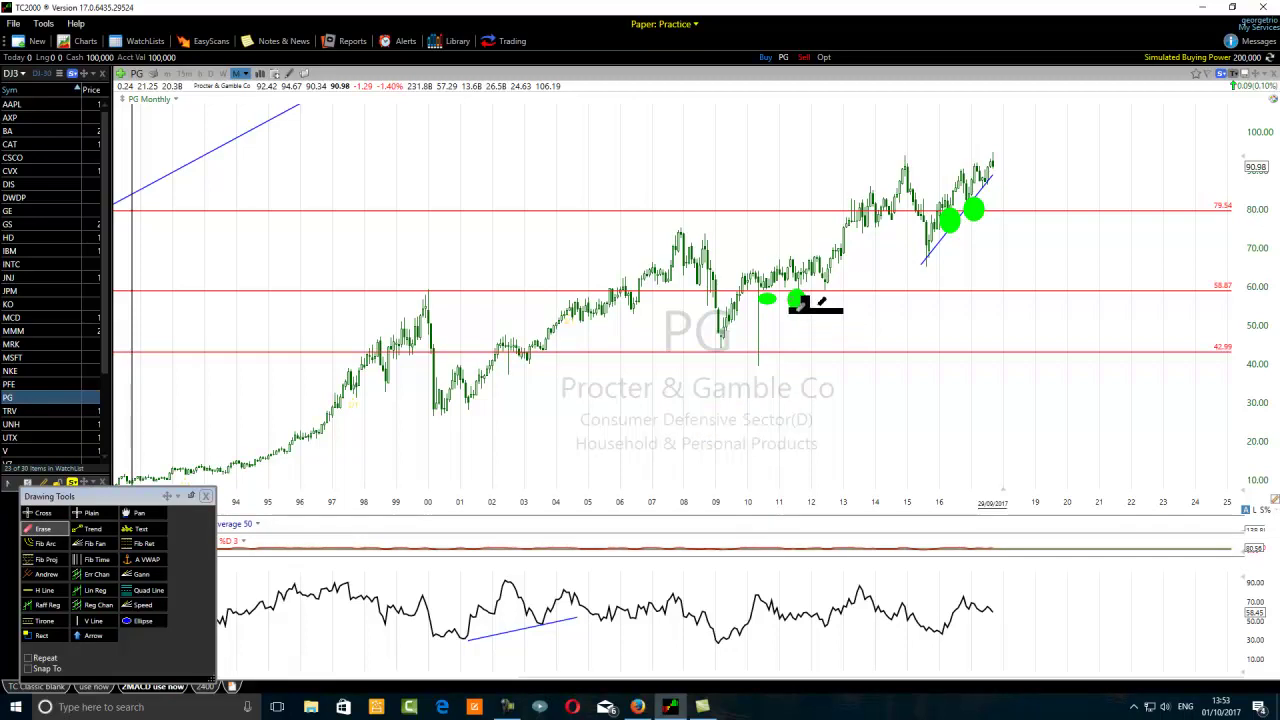
{"action": "left_click", "coordinate": [792, 301]}
{"action": "left_click", "coordinate": [766, 301]}
{"action": "left_click", "coordinate": [954, 223]}
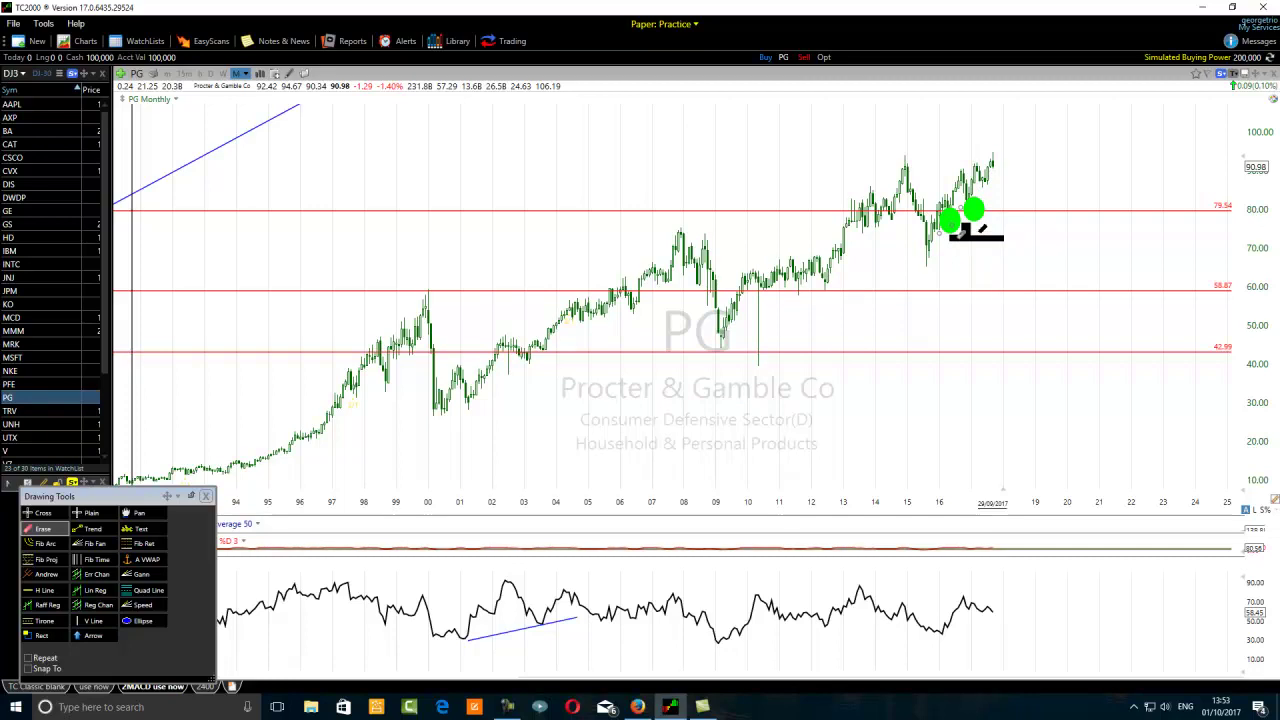
{"action": "left_click", "coordinate": [950, 222]}
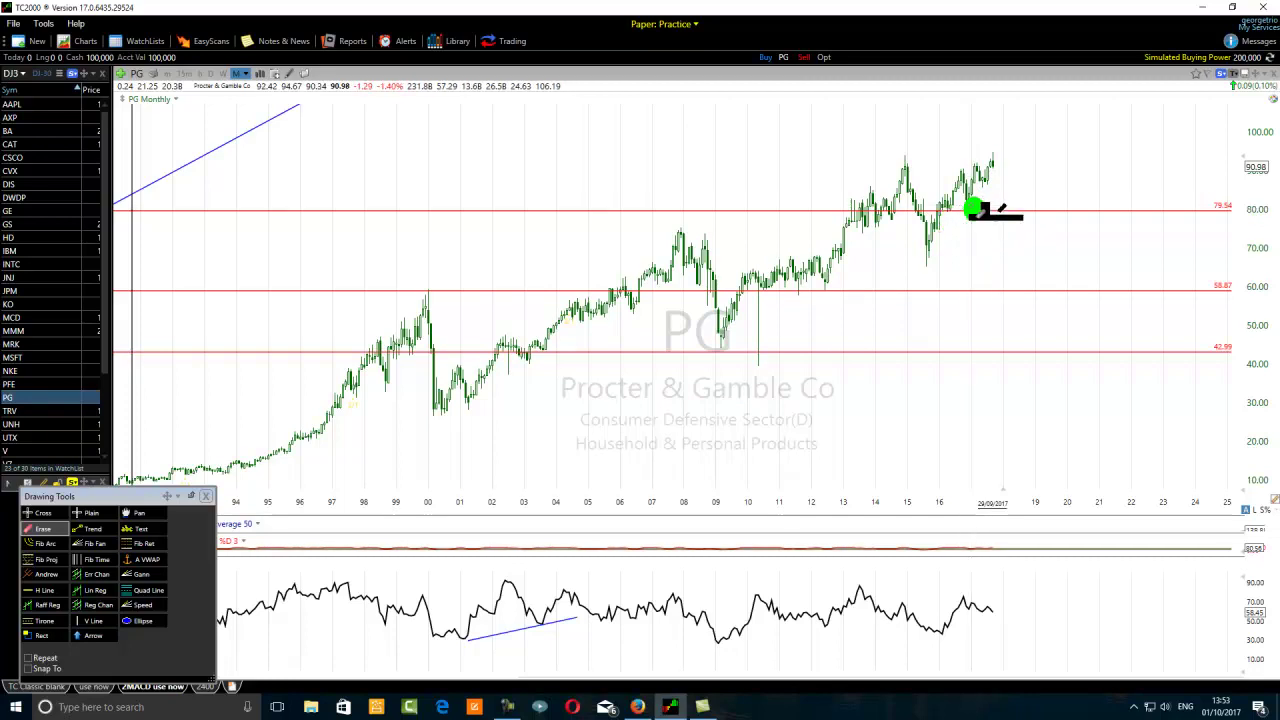
{"action": "left_click", "coordinate": [972, 208]}
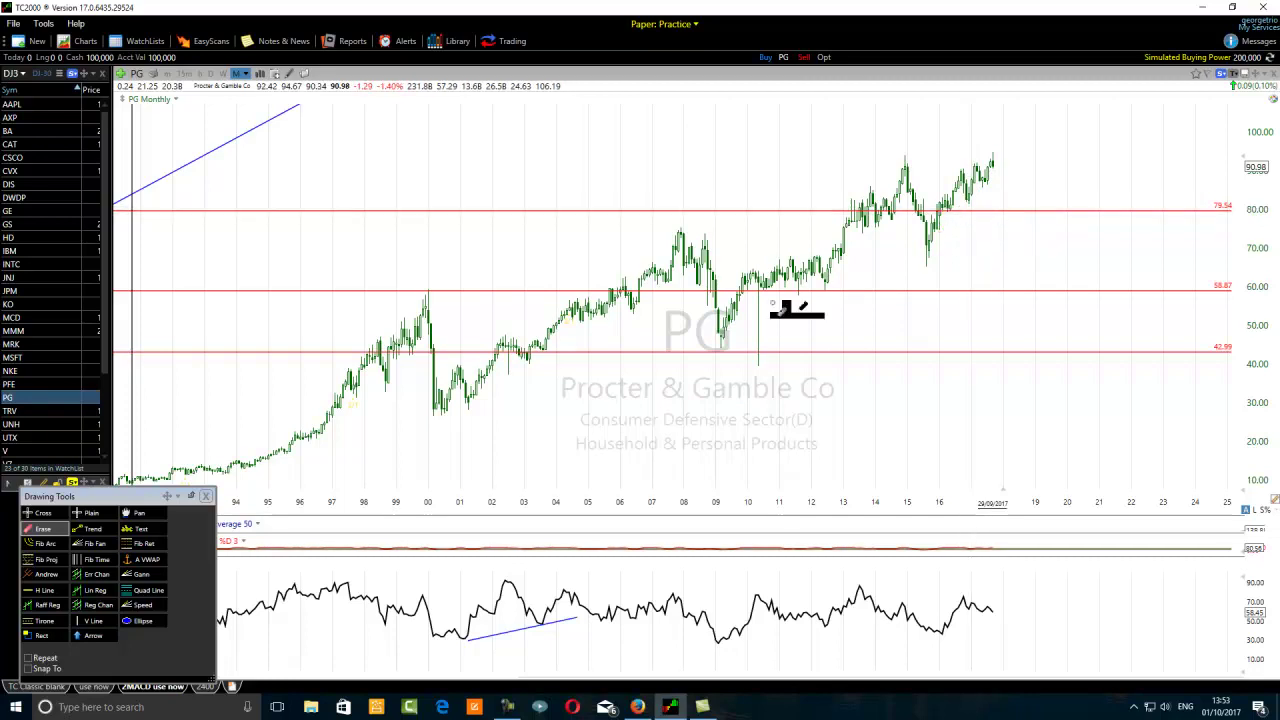
Step: View the chart in the 15-minute and hourly time frames and switch to daily to examine price around the 79.54 line
{"action": "scroll", "coordinate": [405, 452], "scroll_direction": "down", "scroll_amount": 3}
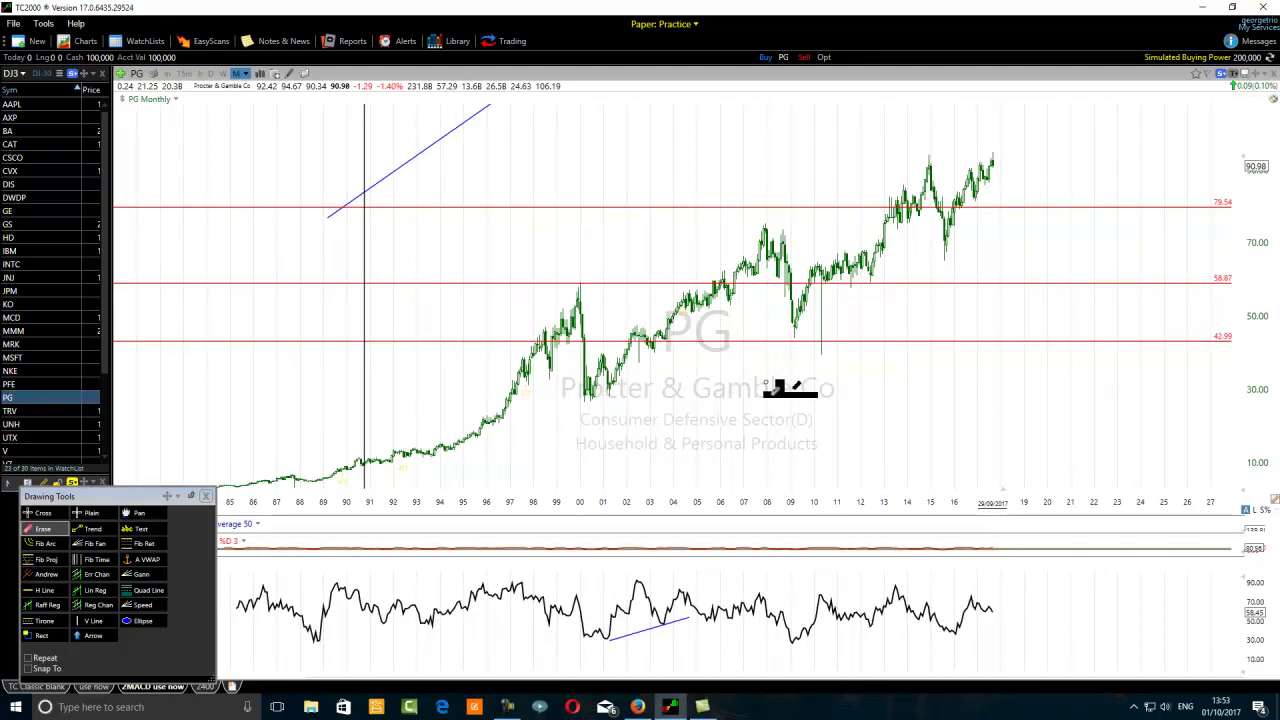
{"action": "scroll", "coordinate": [832, 396], "scroll_direction": "up", "scroll_amount": 2}
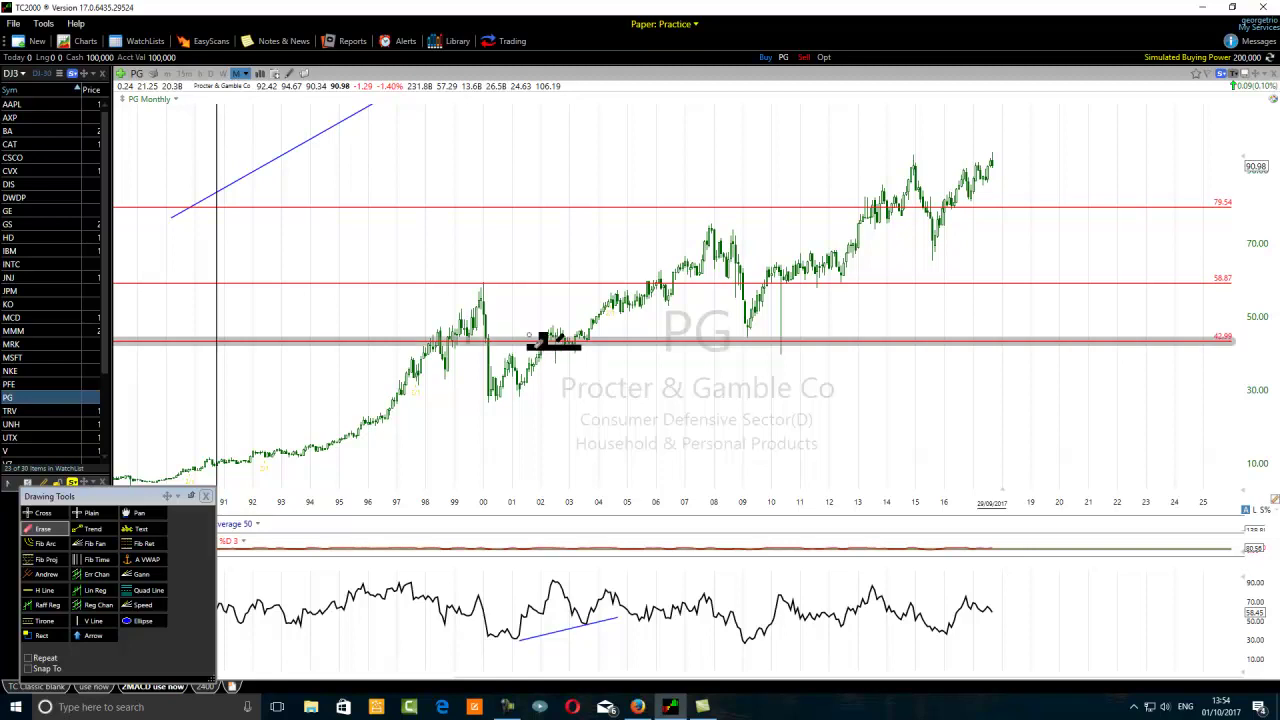
{"action": "left_click", "coordinate": [244, 75]}
{"action": "left_click", "coordinate": [181, 187]}
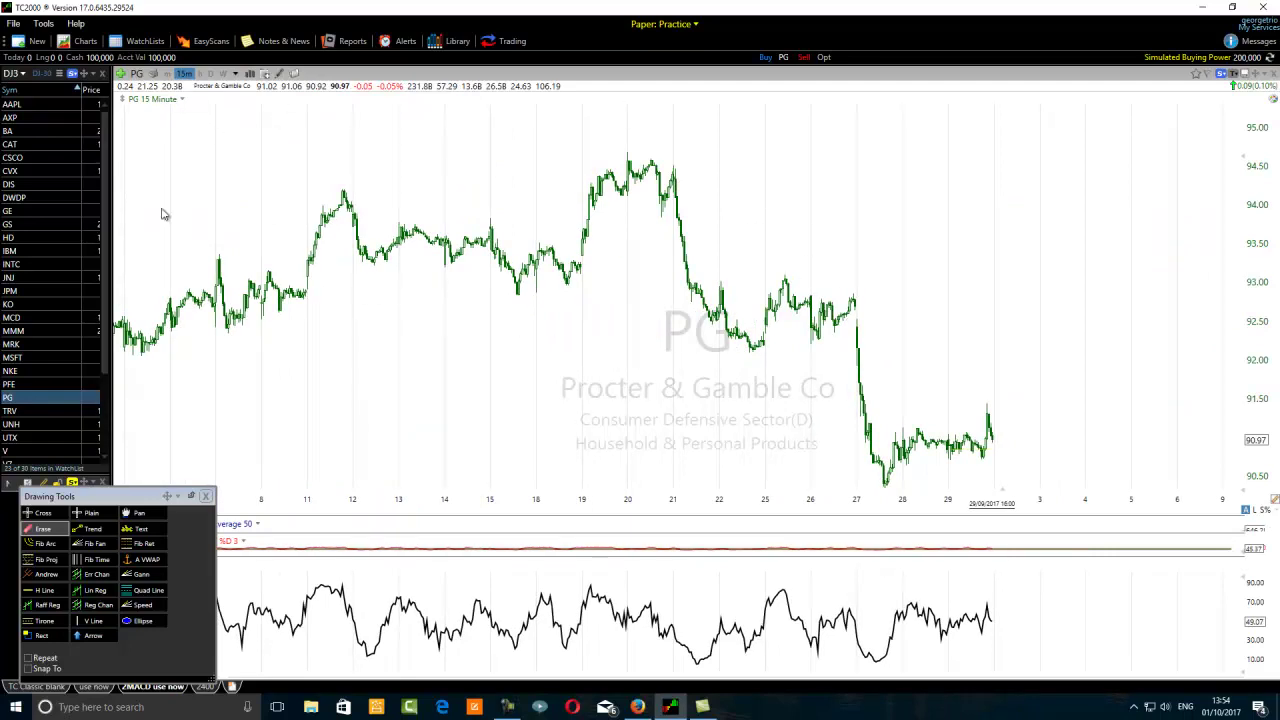
{"action": "left_click", "coordinate": [200, 74]}
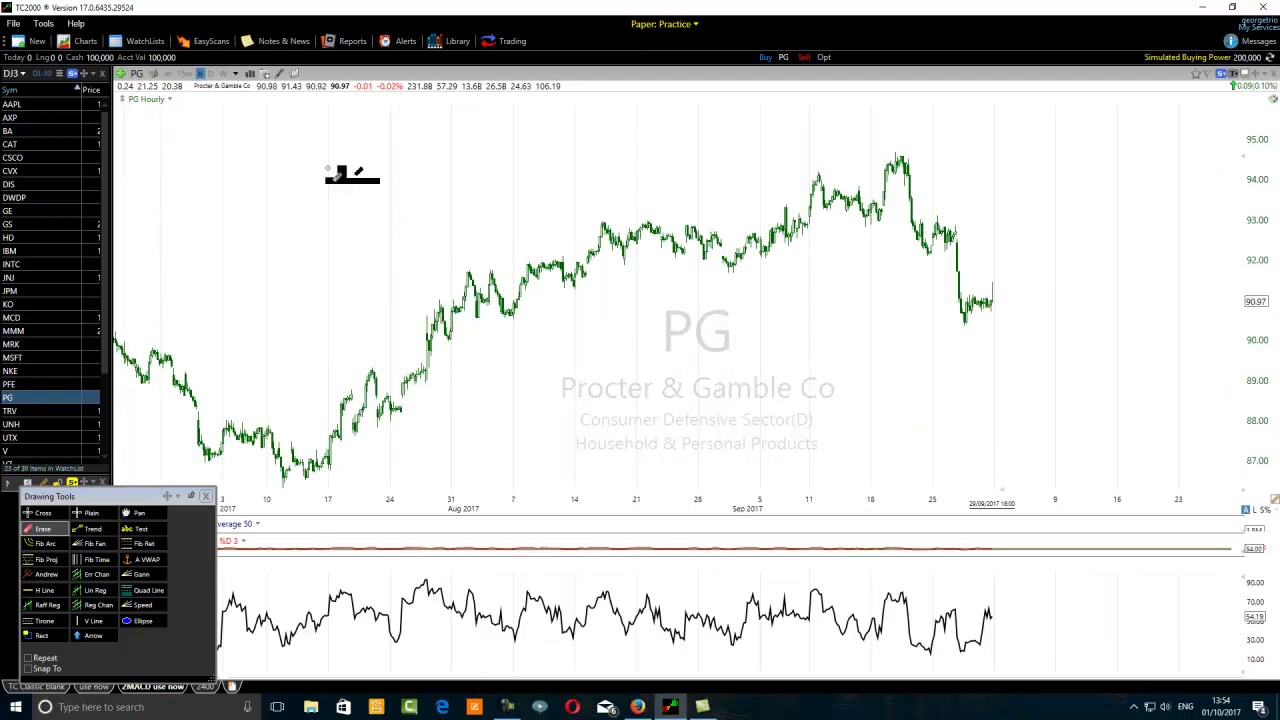
{"action": "left_click", "coordinate": [211, 75]}
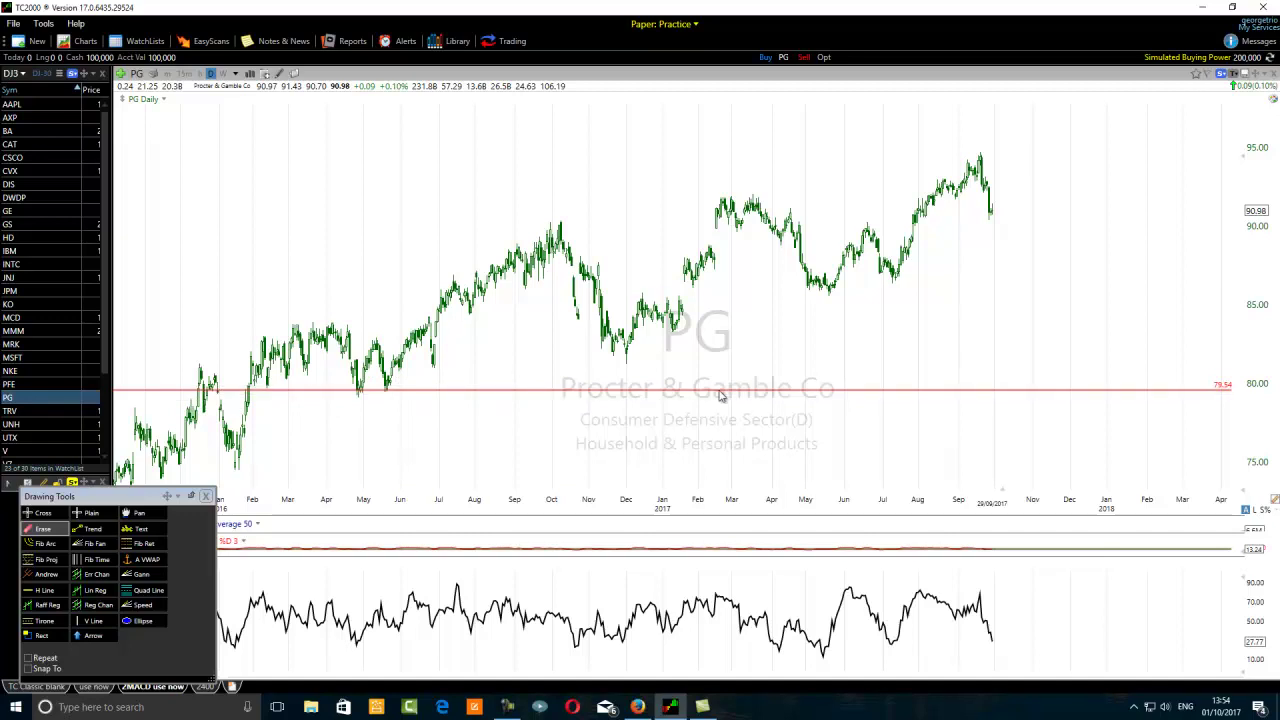
Step: Mark the two spring 2016 price lows at the 79.54 line on the daily chart with small ellipses
{"action": "left_click", "coordinate": [127, 622]}
{"action": "left_click_drag", "start_coordinate": [370, 396], "coordinate": [346, 408]}
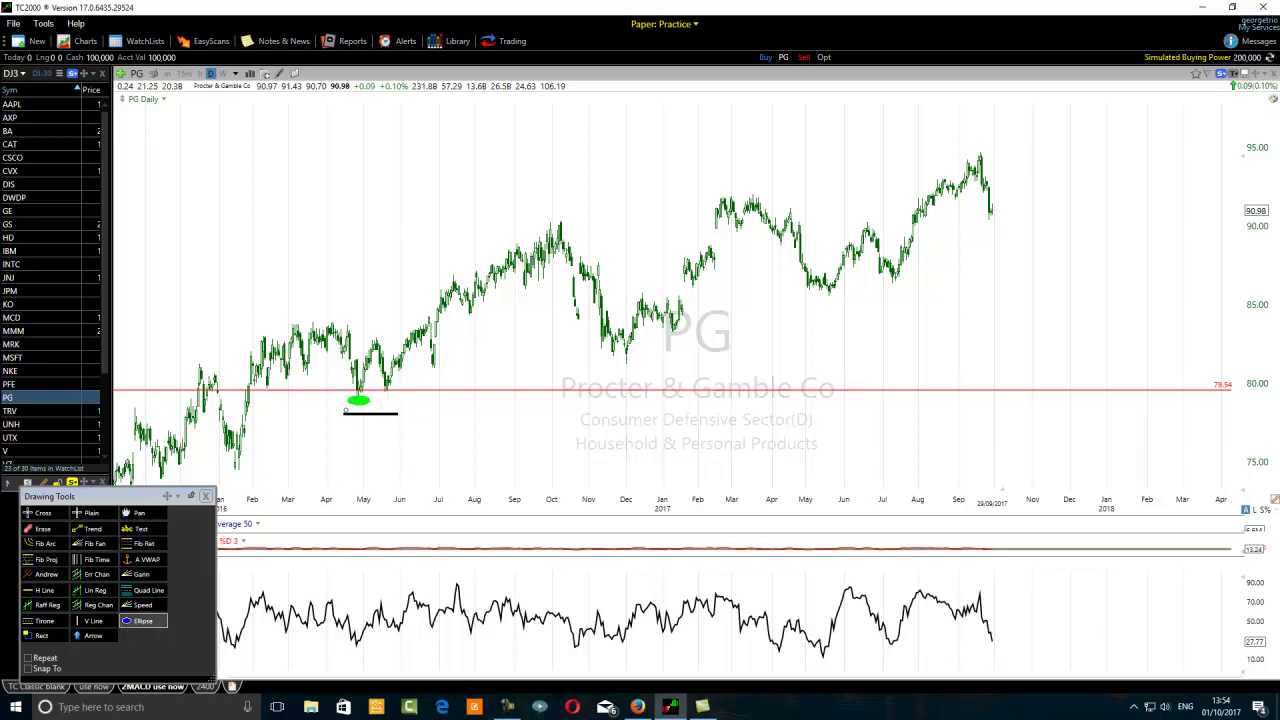
{"action": "left_click", "coordinate": [130, 622]}
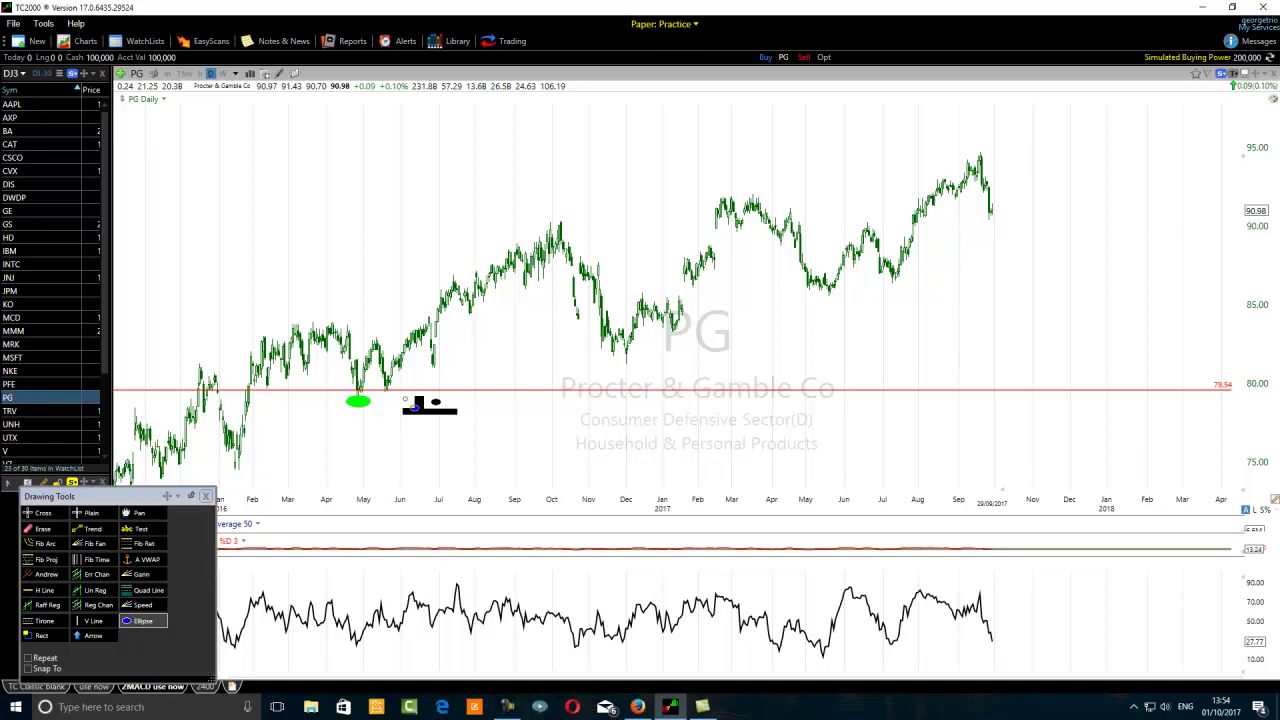
{"action": "left_click_drag", "start_coordinate": [405, 394], "coordinate": [380, 418]}
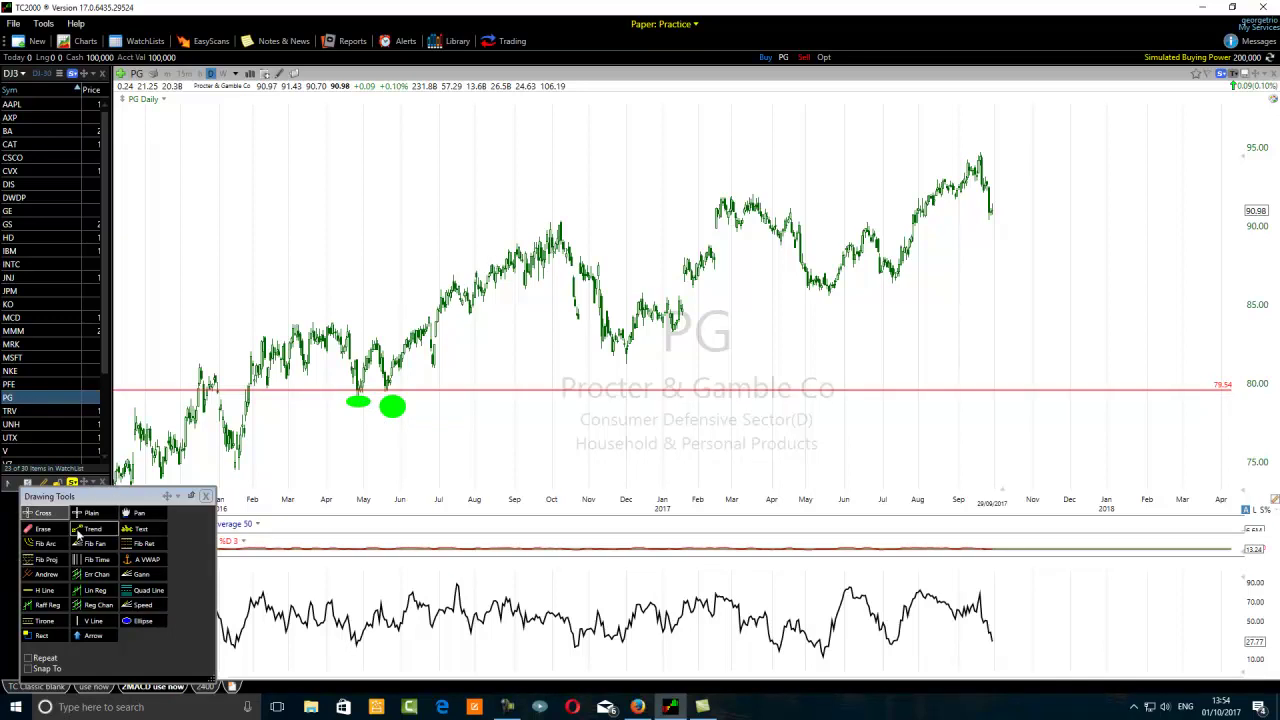
Step: Draw two rising trend lines under the 2015–2016 lows and a falling one across the April and May 2016 highs
{"action": "left_click", "coordinate": [92, 528]}
{"action": "mouse_move", "coordinate": [100, 496]}
{"action": "left_mouse_down"}
{"action": "mouse_move", "coordinate": [80, 600]}
{"action": "mouse_move", "coordinate": [84, 533]}
{"action": "left_mouse_up"}
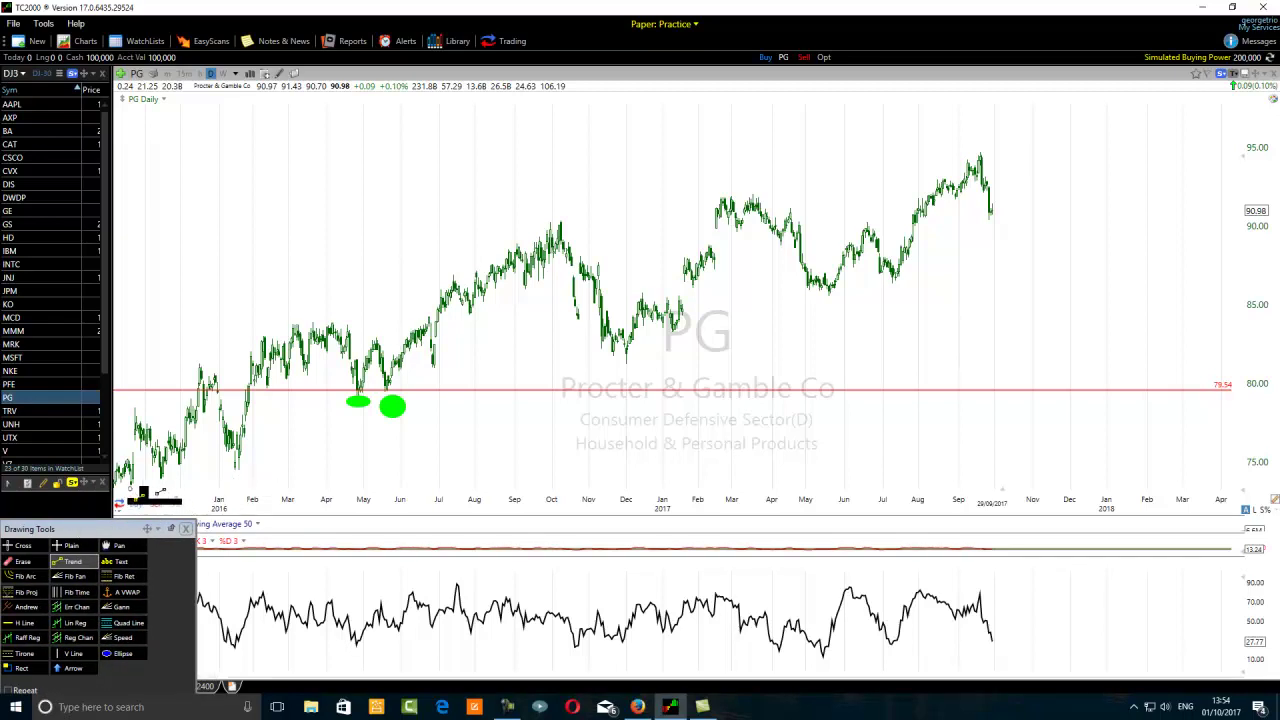
{"action": "mouse_move", "coordinate": [130, 478]}
{"action": "left_mouse_down"}
{"action": "mouse_move", "coordinate": [725, 402]}
{"action": "mouse_move", "coordinate": [1015, 312]}
{"action": "mouse_move", "coordinate": [1277, 362]}
{"action": "mouse_move", "coordinate": [1277, 318]}
{"action": "left_mouse_up"}
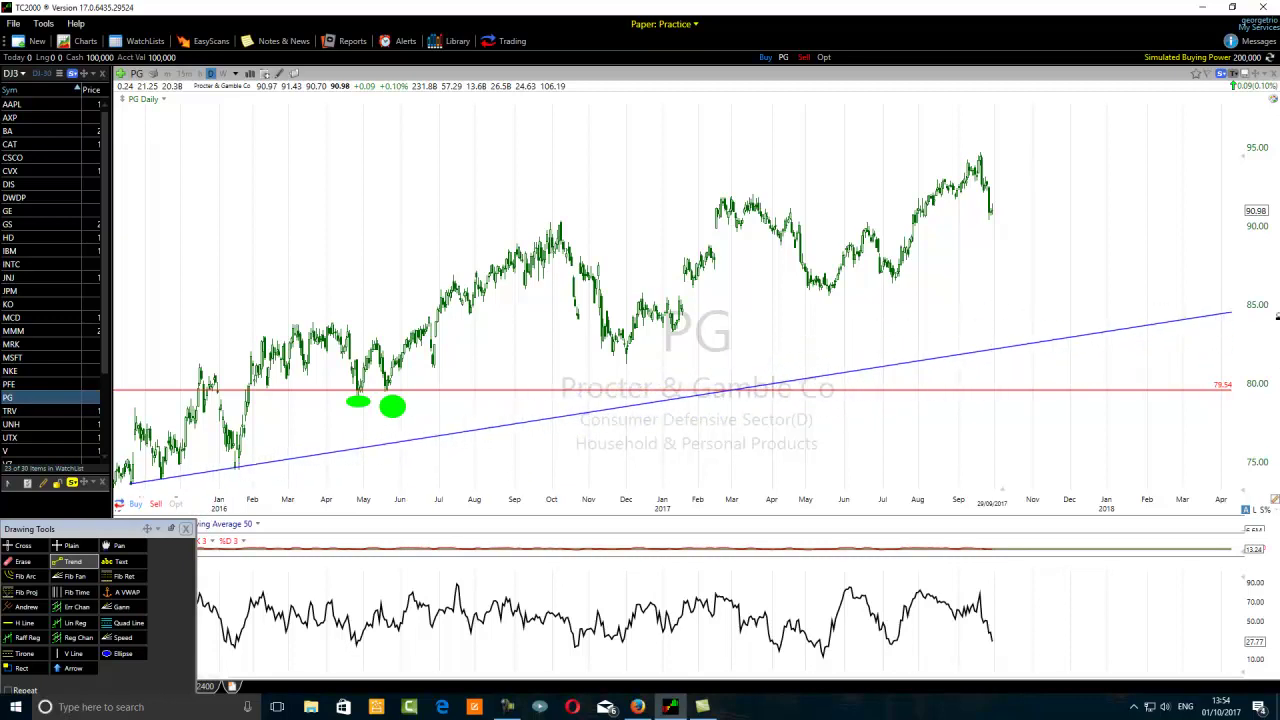
{"action": "left_click", "coordinate": [64, 563]}
{"action": "mouse_move", "coordinate": [180, 464]}
{"action": "left_mouse_down"}
{"action": "mouse_move", "coordinate": [460, 348]}
{"action": "mouse_move", "coordinate": [803, 280]}
{"action": "mouse_move", "coordinate": [985, 201]}
{"action": "left_mouse_up"}
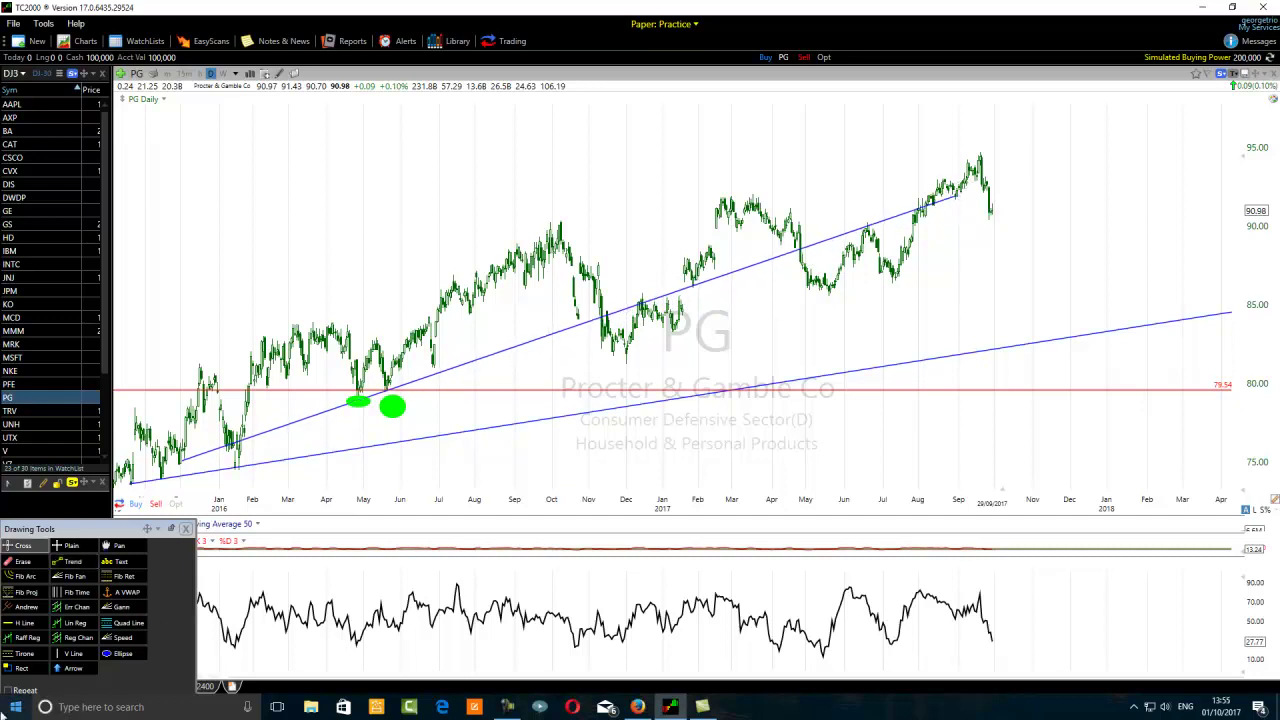
{"action": "left_click", "coordinate": [62, 562]}
{"action": "mouse_move", "coordinate": [338, 323]}
{"action": "left_mouse_down"}
{"action": "mouse_move", "coordinate": [390, 324]}
{"action": "mouse_move", "coordinate": [555, 378]}
{"action": "mouse_move", "coordinate": [591, 421]}
{"action": "mouse_move", "coordinate": [753, 468]}
{"action": "mouse_move", "coordinate": [908, 483]}
{"action": "left_mouse_up"}
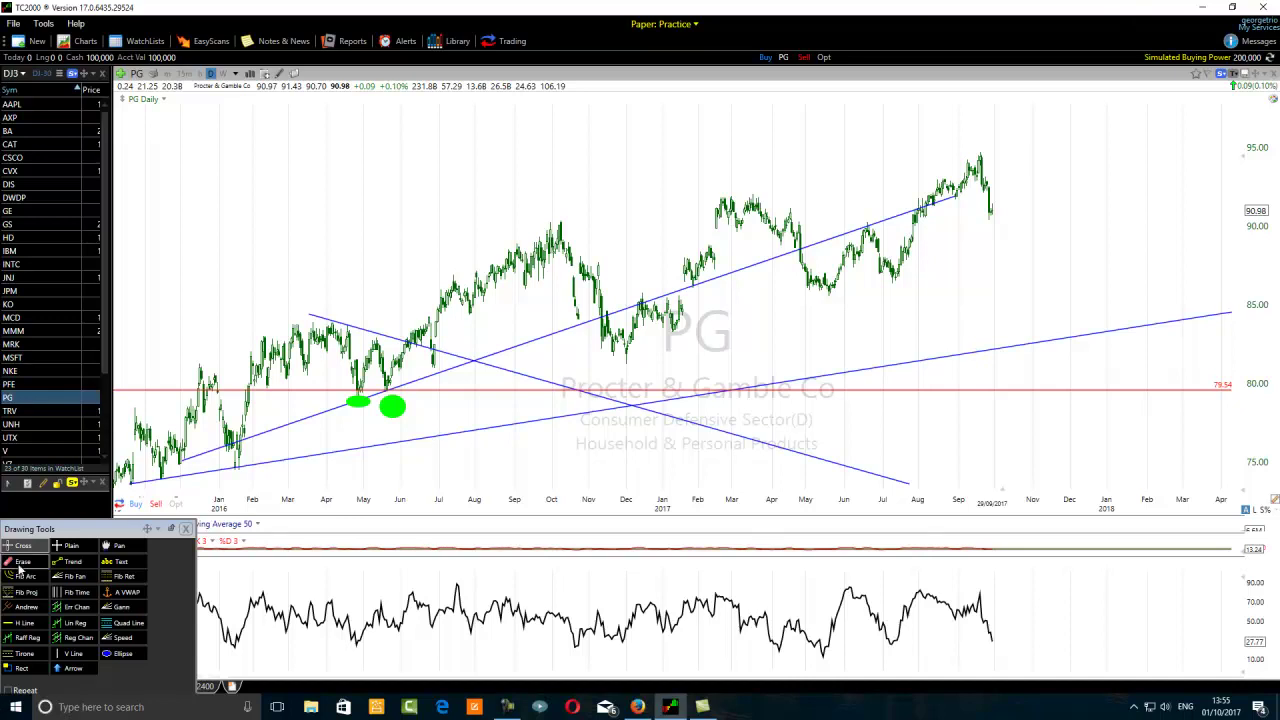
Step: Erase both ellipses and all three trend lines from the daily chart, keeping the red 79.54 line
{"action": "left_click", "coordinate": [14, 562]}
{"action": "left_click", "coordinate": [380, 410]}
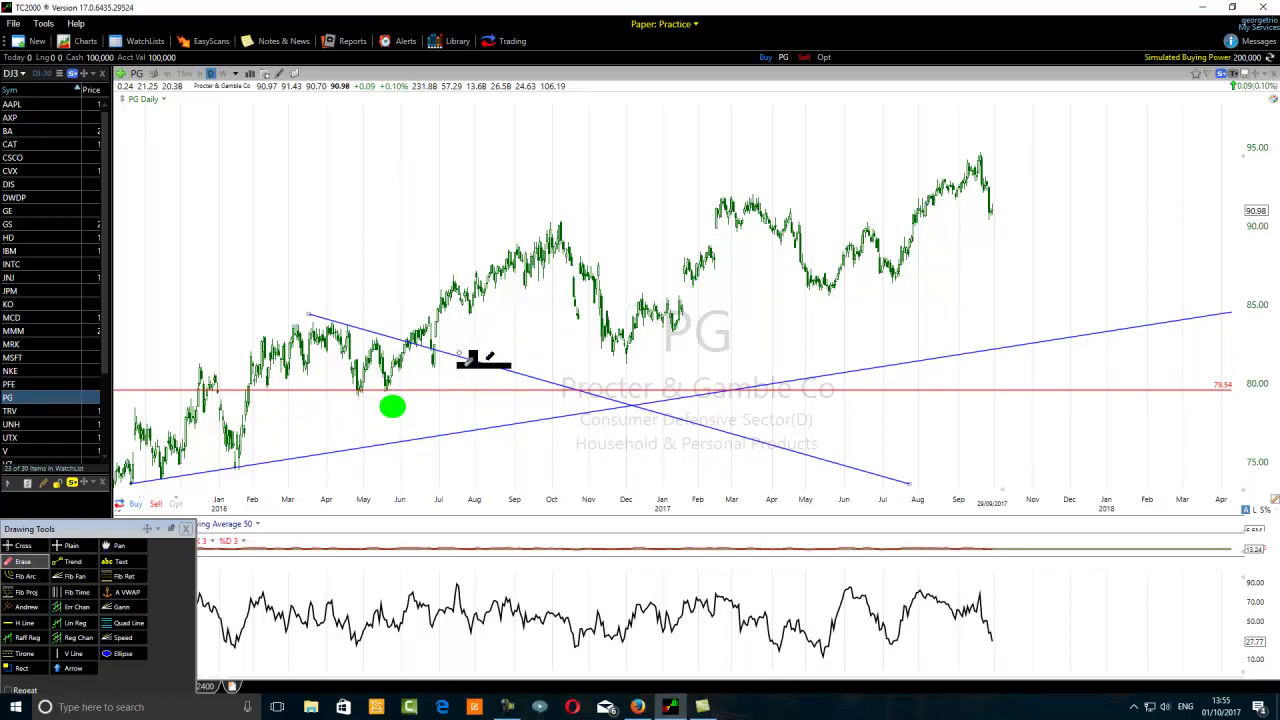
{"action": "left_click", "coordinate": [458, 357]}
{"action": "left_click", "coordinate": [398, 409]}
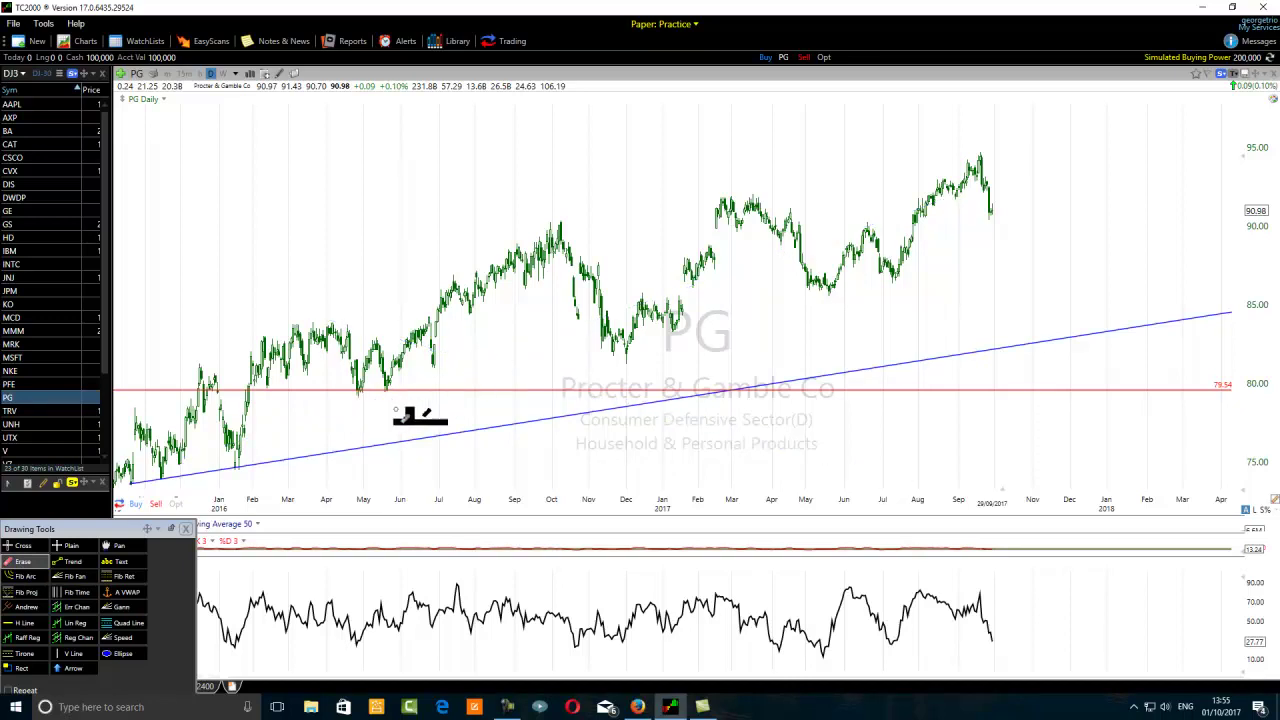
{"action": "left_click", "coordinate": [427, 437]}
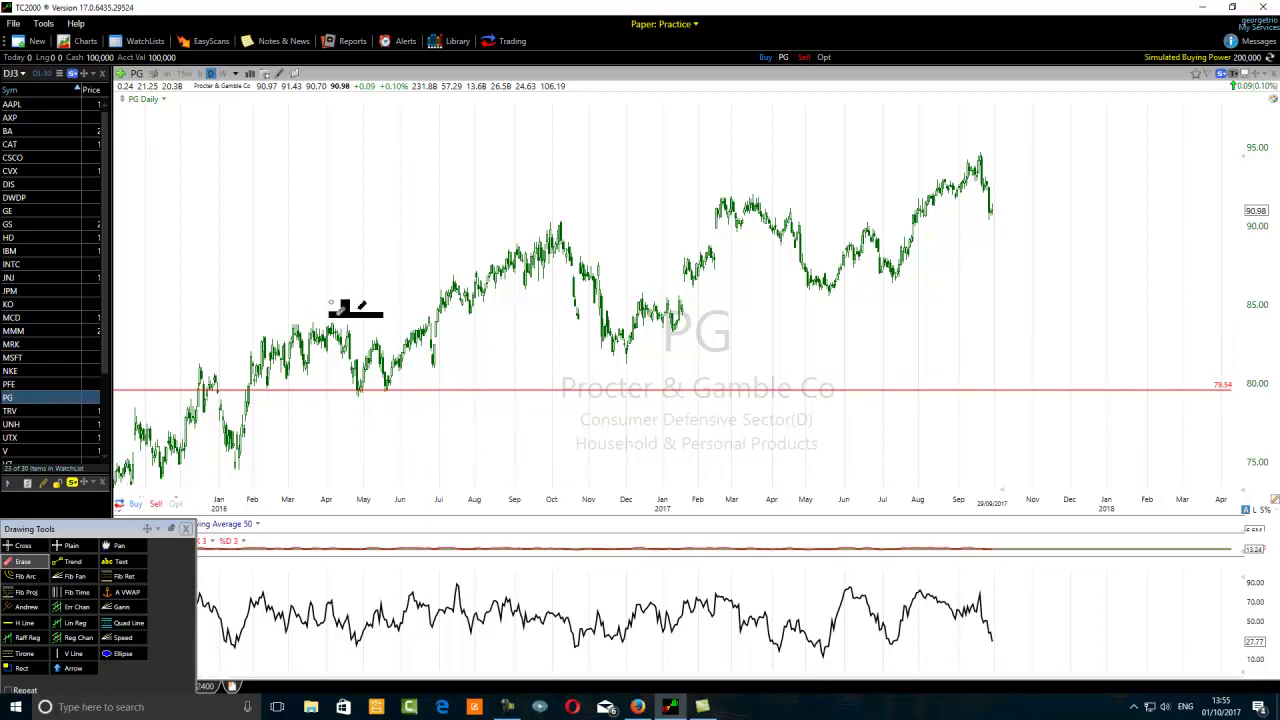
Step: Return the chart to the monthly time frame and delete the displaced trend line and the vertical line near 1991
{"action": "left_click", "coordinate": [235, 75]}
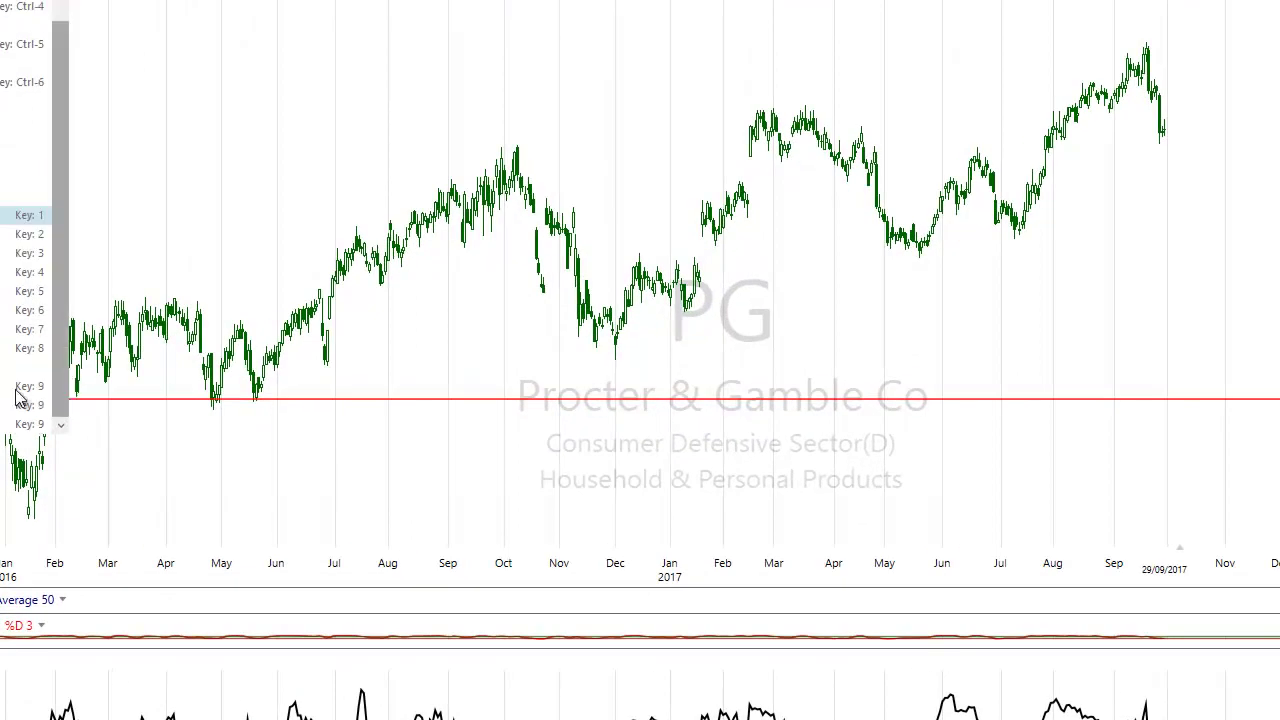
{"action": "left_click", "coordinate": [20, 390]}
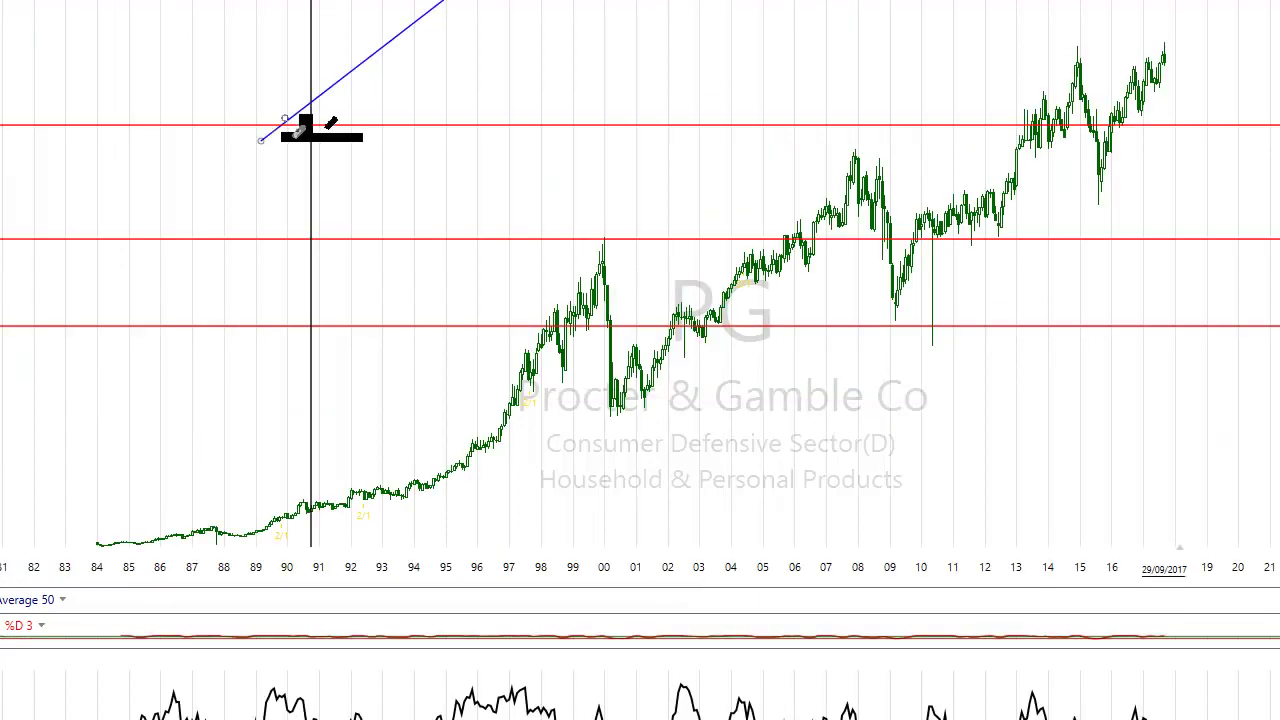
{"action": "key", "text": "Delete"}
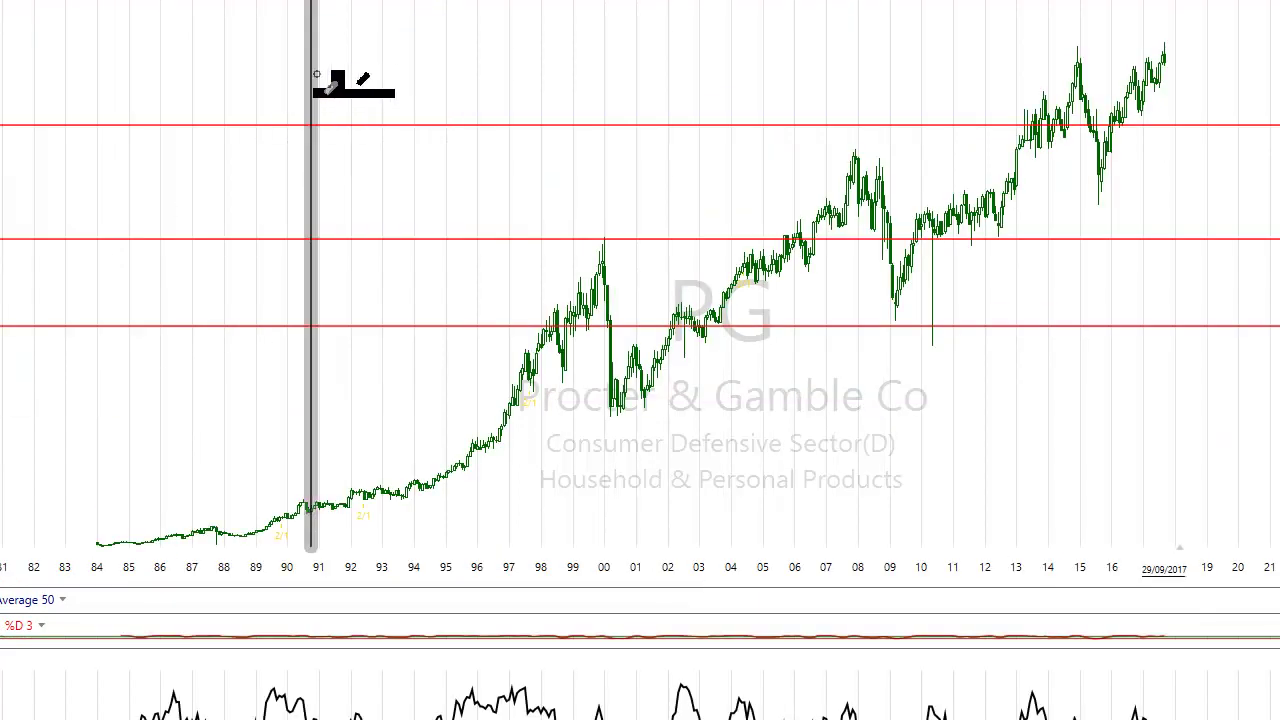
{"action": "key", "text": "Delete"}
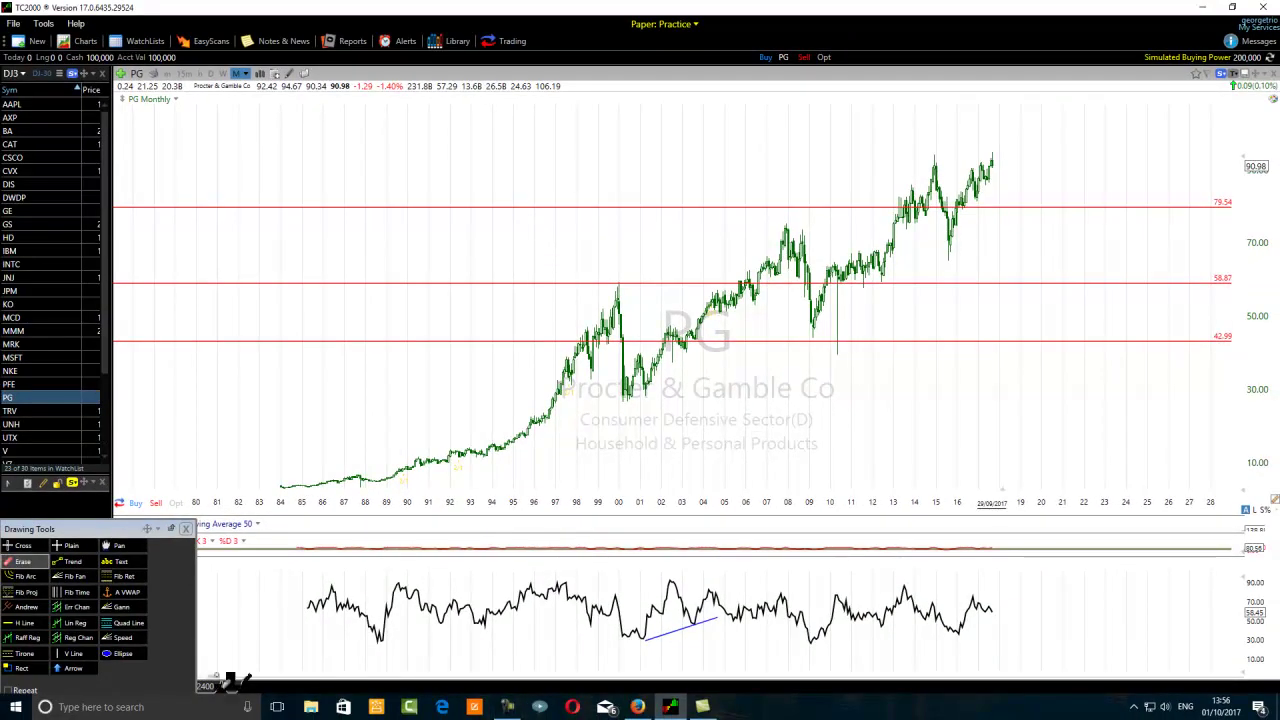
{"action": "left_click", "coordinate": [10, 547]}
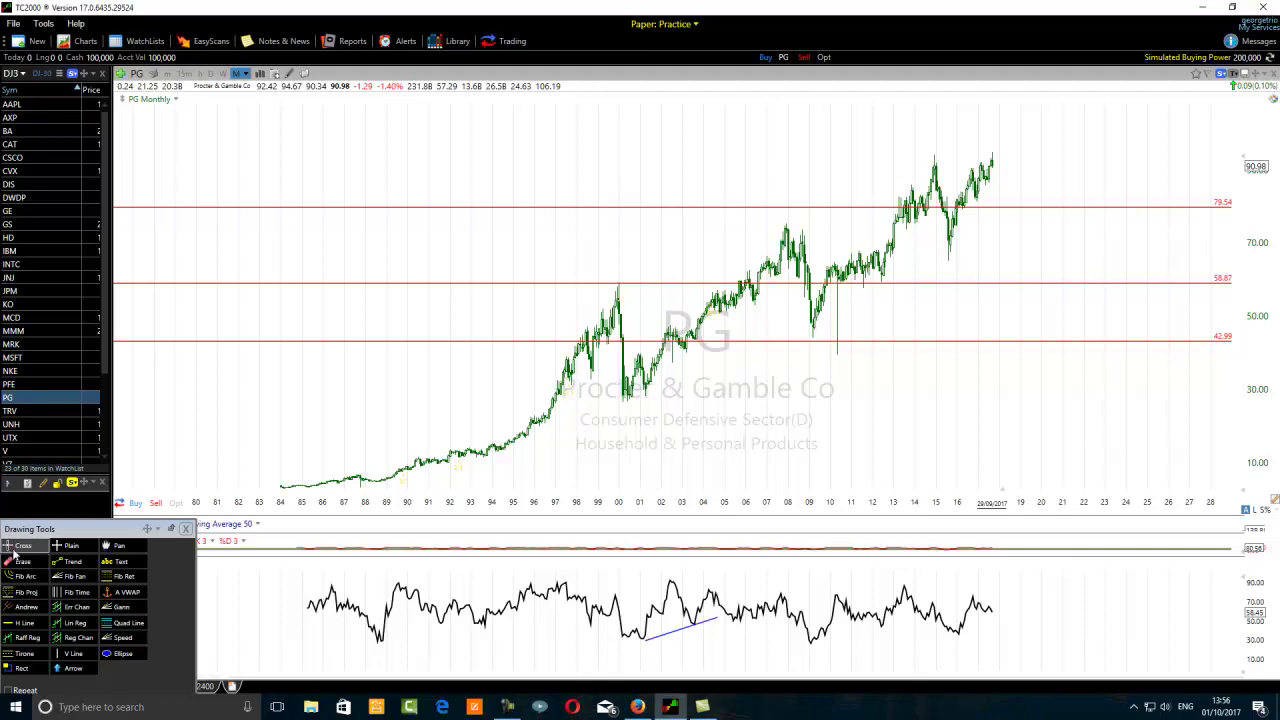